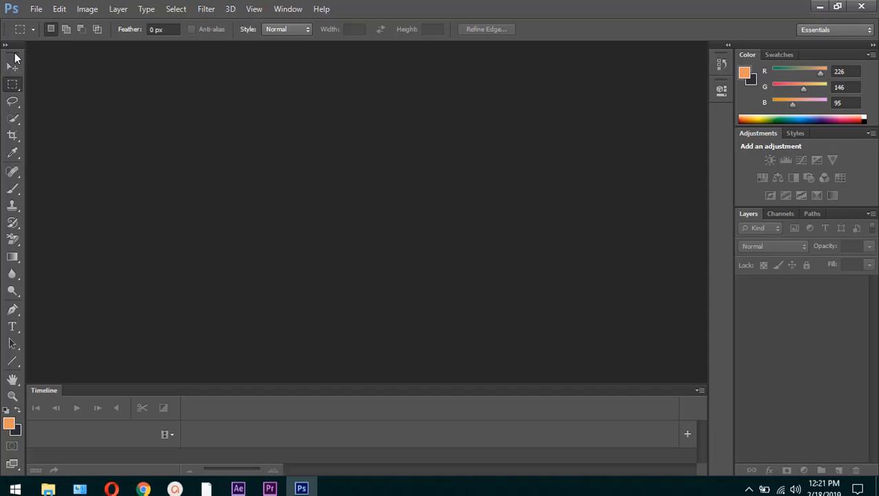
# Step: Undock the toolbar and the Color, Adjustments and Layers panel group, and float them over the empty workspace
pyautogui.moveTo(18, 51); pyautogui.dragTo(61, 84)
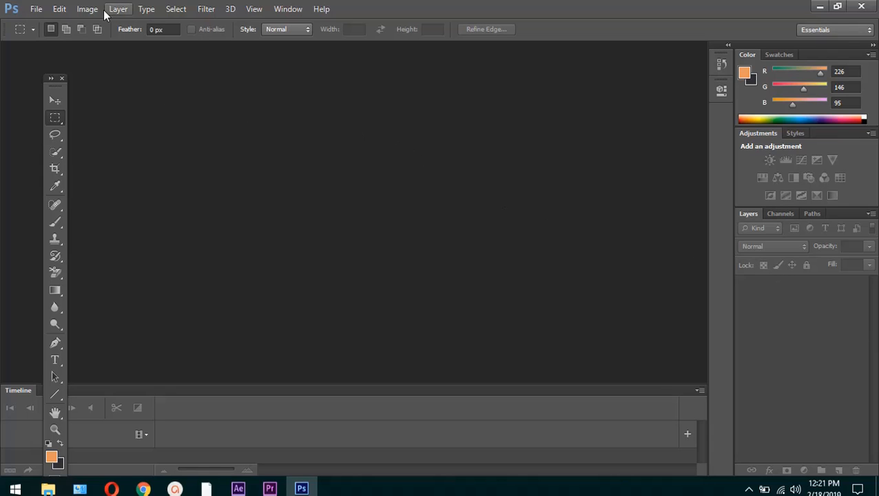
pyautogui.click(38, 9)
pyautogui.moveTo(59, 9)
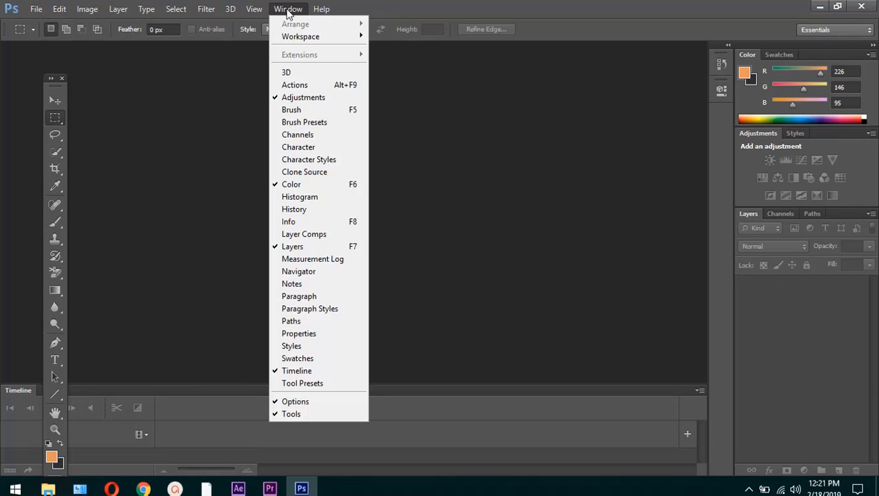
pyautogui.moveTo(118, 9)
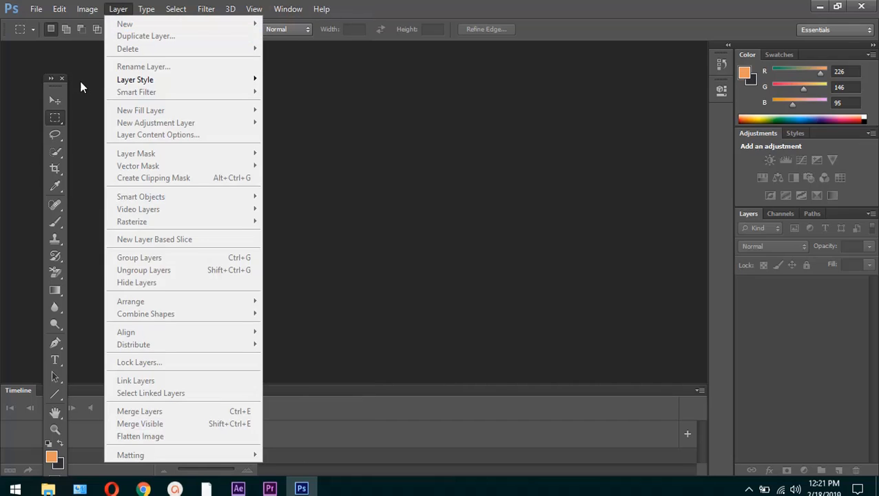
pyautogui.moveTo(321, 9)
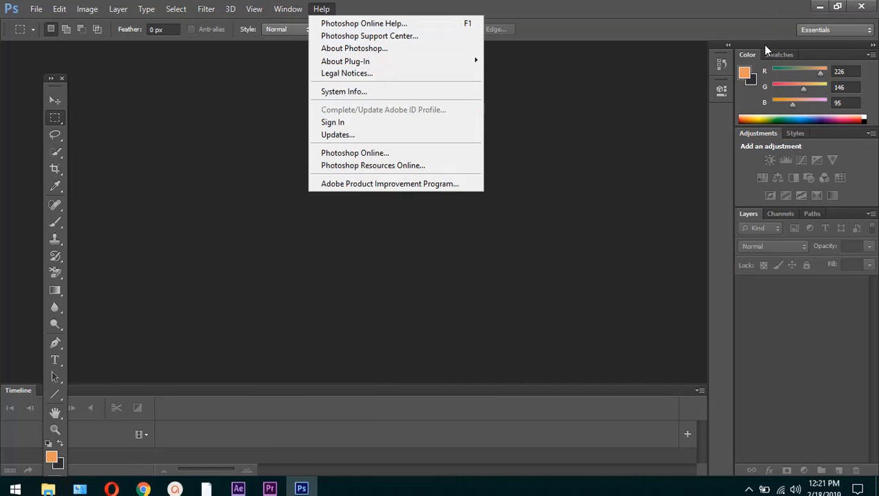
pyautogui.moveTo(778, 47); pyautogui.dragTo(293, 67)
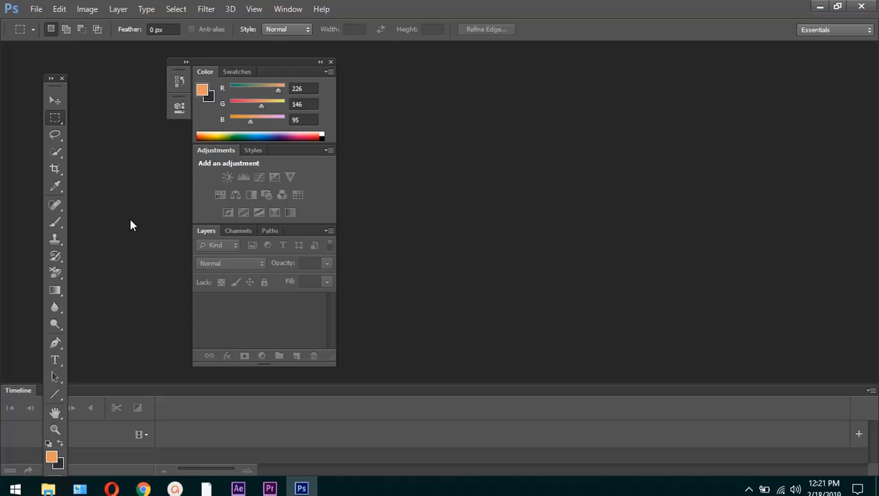
pyautogui.moveTo(46, 78); pyautogui.dragTo(425, 97)
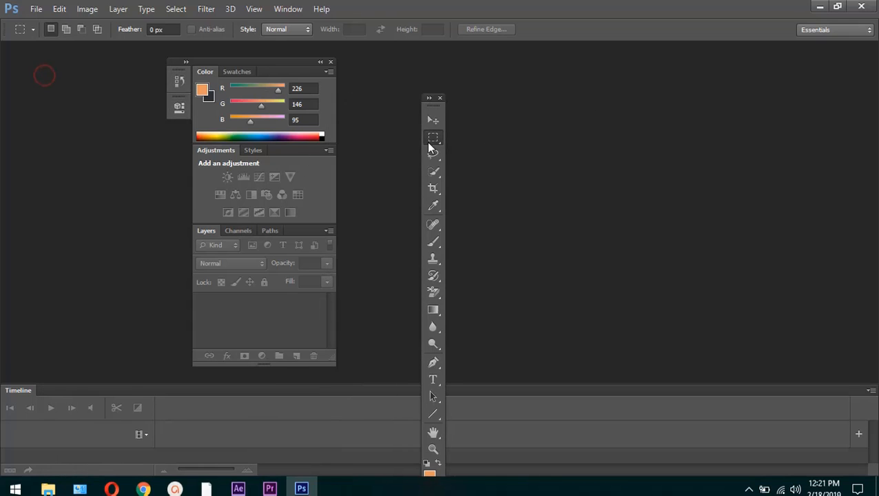
# Step: Reset the Essentials workspace to its default panel layout
pyautogui.click(287, 10)
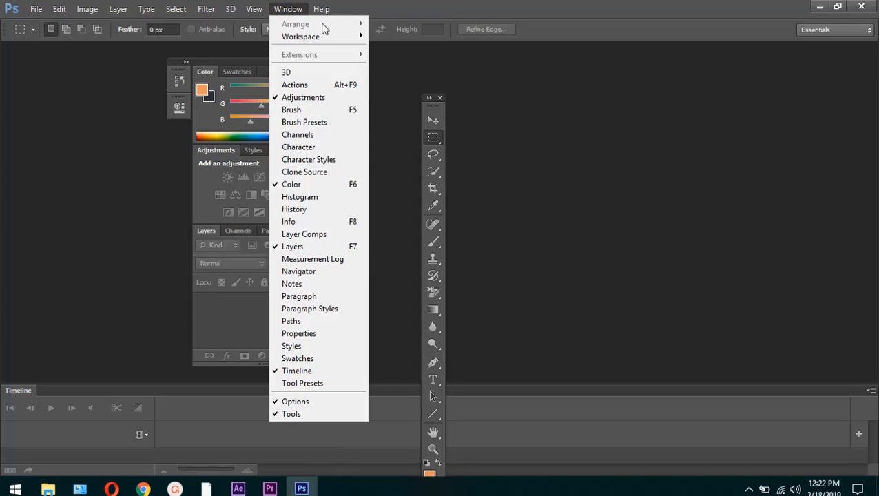
pyautogui.moveTo(322, 9)
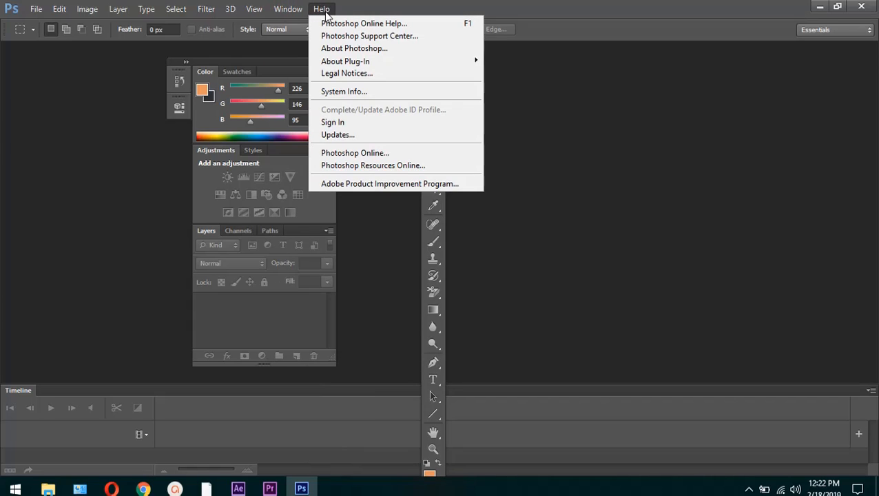
pyautogui.moveTo(289, 9)
pyautogui.moveTo(300, 43)
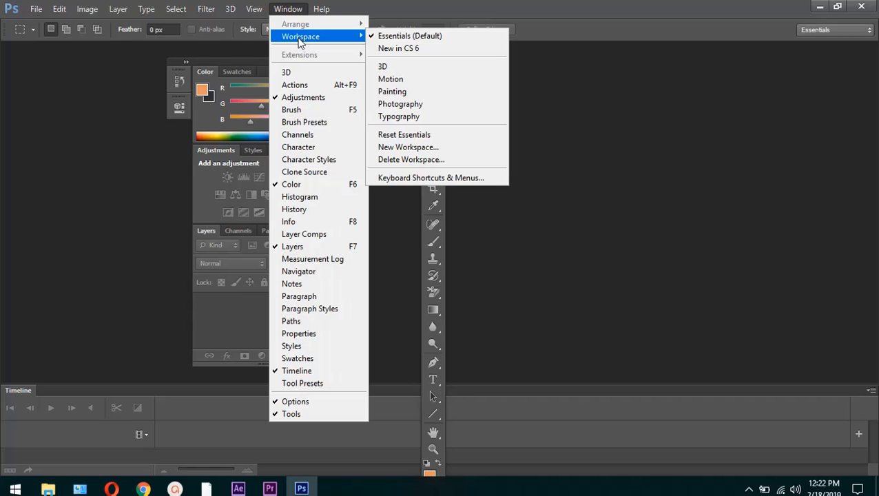
pyautogui.click(415, 135)
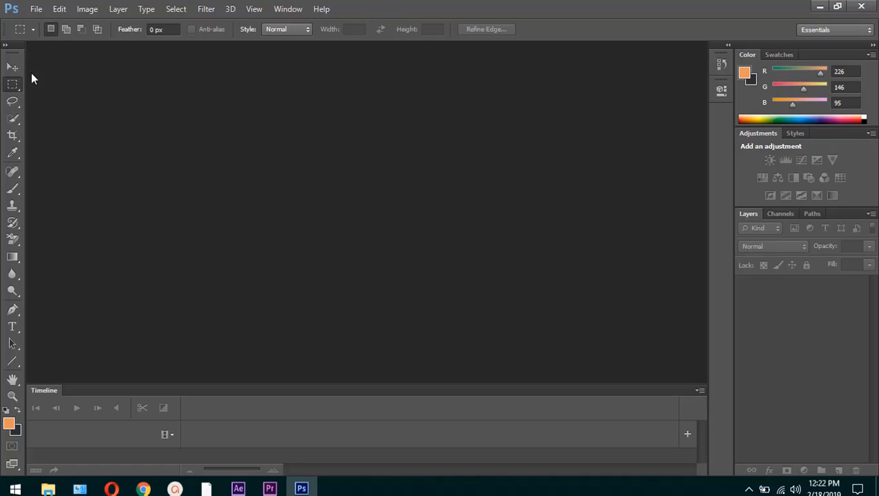
# Step: Expand the toolbar to two columns and collapse it back to a single column
pyautogui.click(6, 45)
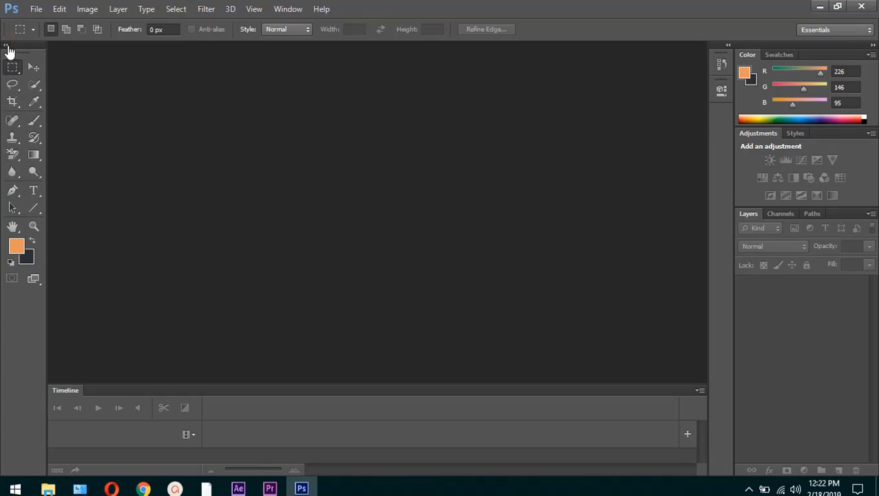
pyautogui.click(7, 47)
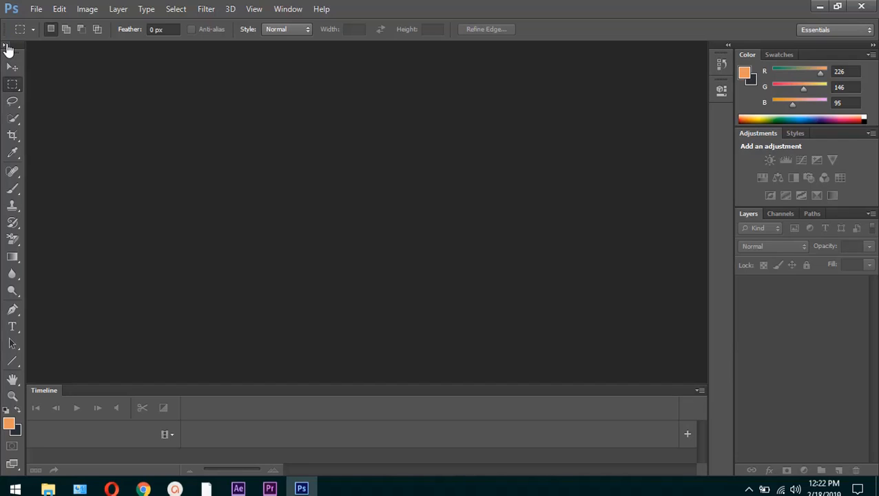
# Step: Create a new 1024 × 640 pixel document at 72 pixels/inch in 8-bit RGB Color with transparent background contents
pyautogui.click(33, 9)
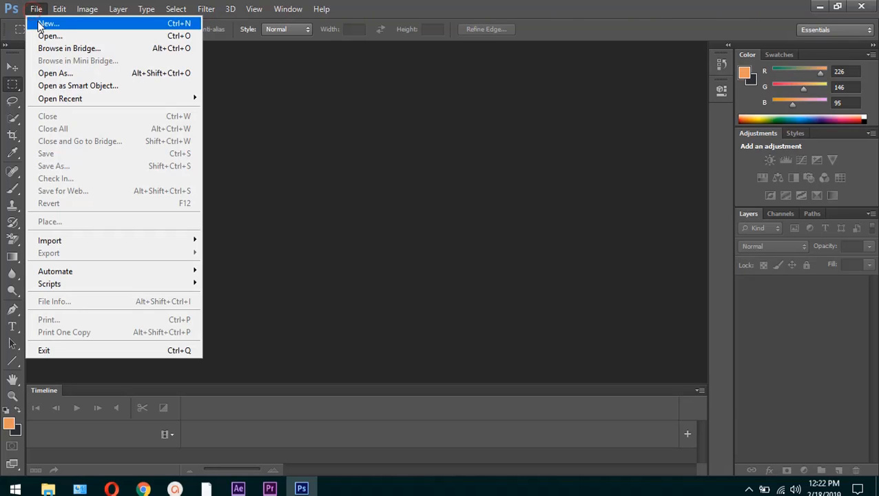
pyautogui.click(38, 20)
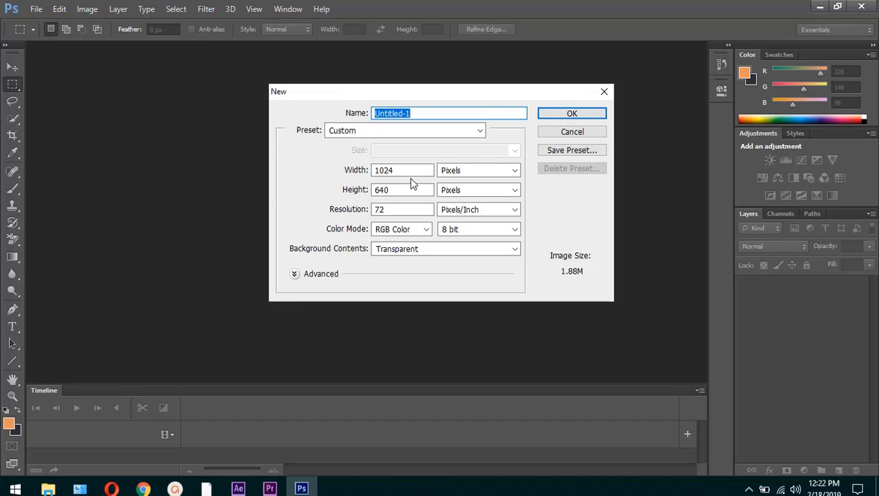
pyautogui.click(478, 173)
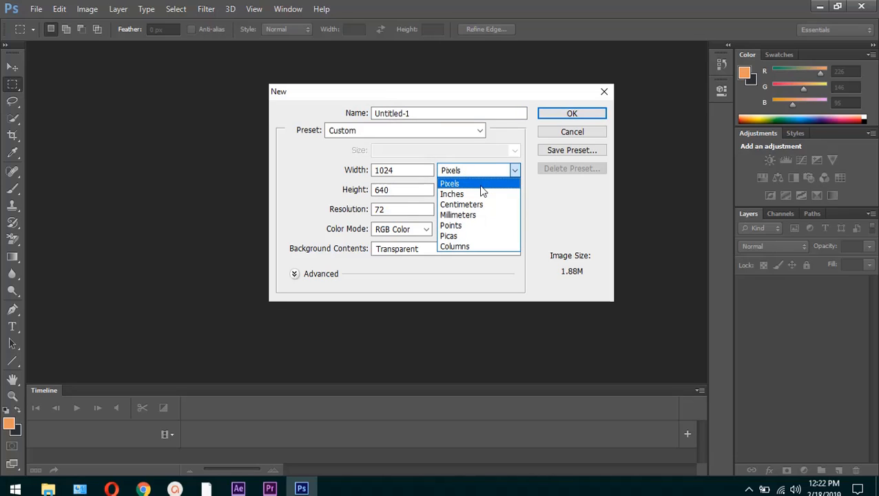
pyautogui.click(474, 170)
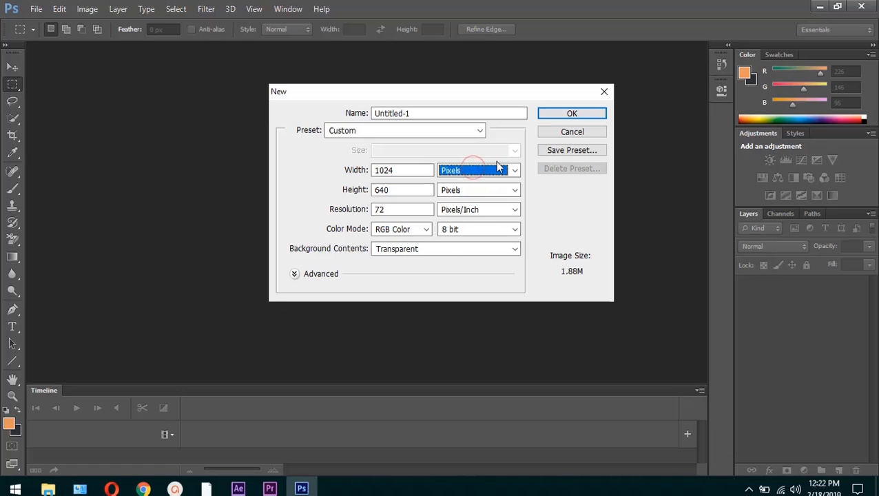
pyautogui.click(484, 209)
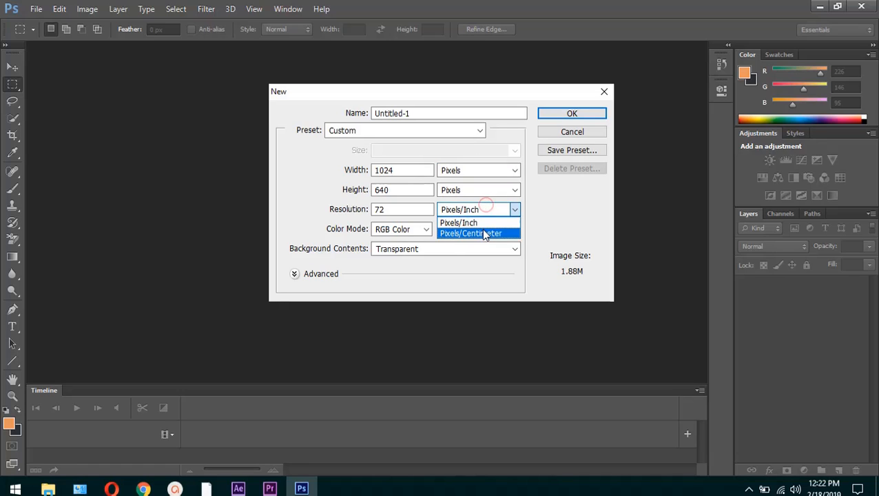
pyautogui.click(484, 234)
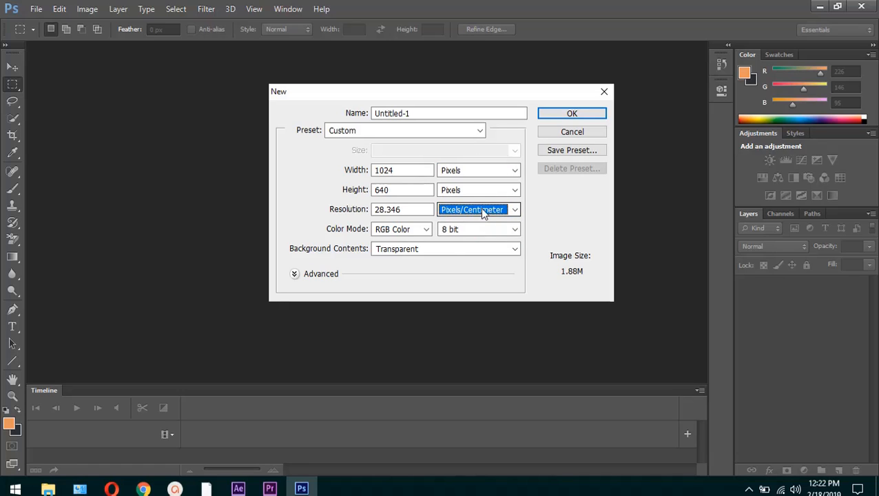
pyautogui.click(483, 210)
pyautogui.click(485, 221)
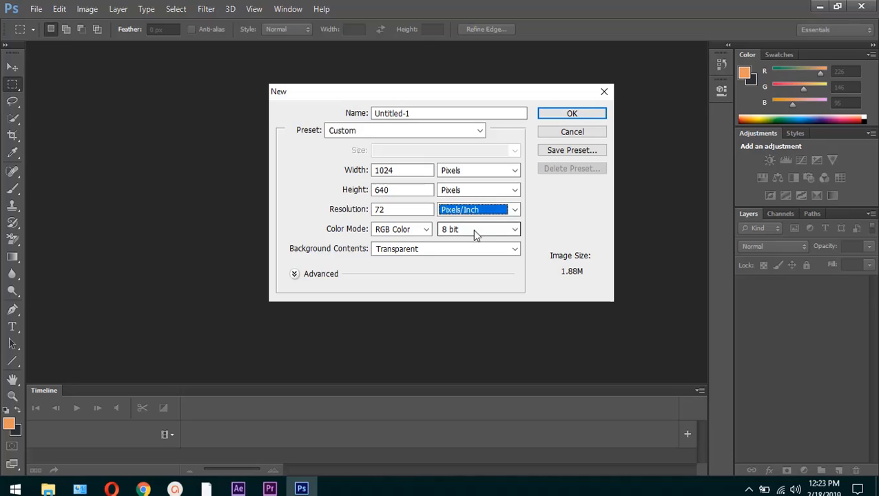
pyautogui.click(572, 115)
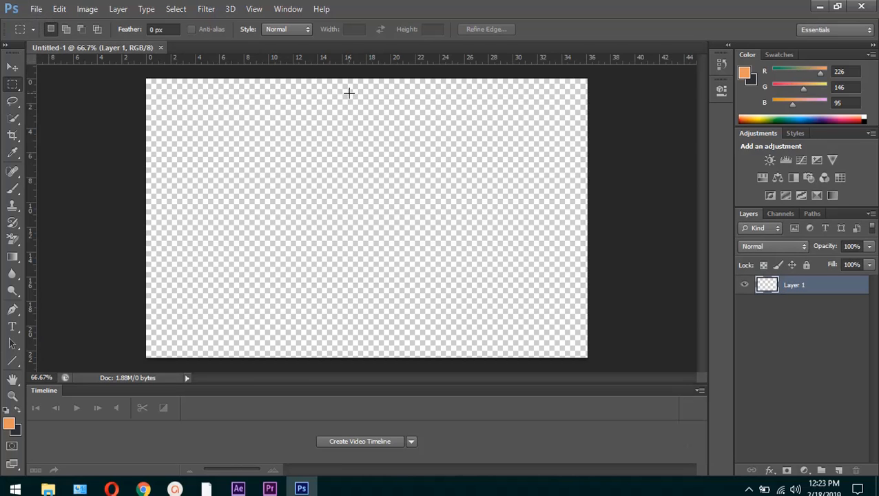
# Step: Create a second 1024 × 640 pixel document with white background contents, and close the transparent document
pyautogui.click(41, 9)
pyautogui.click(21, 22)
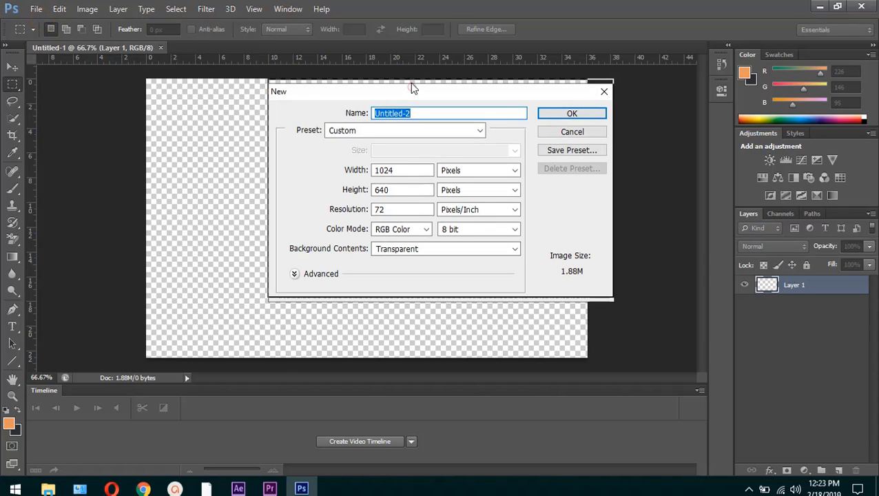
pyautogui.moveTo(412, 90); pyautogui.dragTo(411, 86)
pyautogui.click(419, 245)
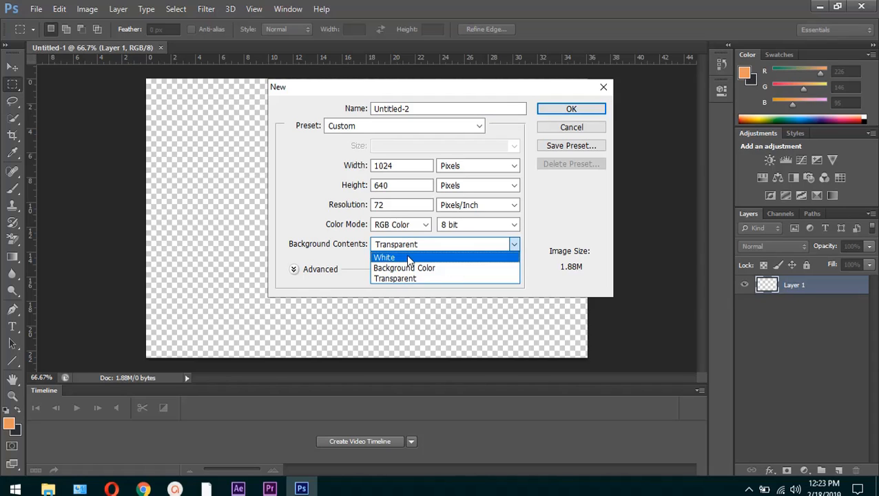
pyautogui.click(409, 258)
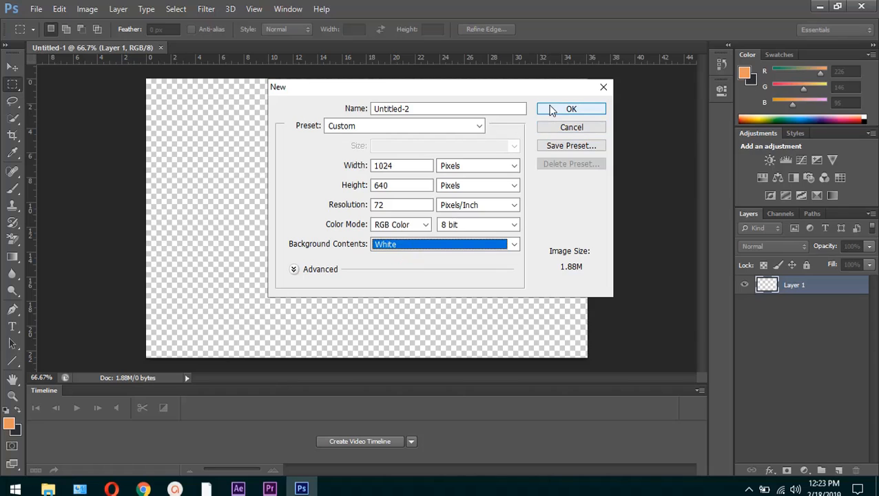
pyautogui.click(551, 111)
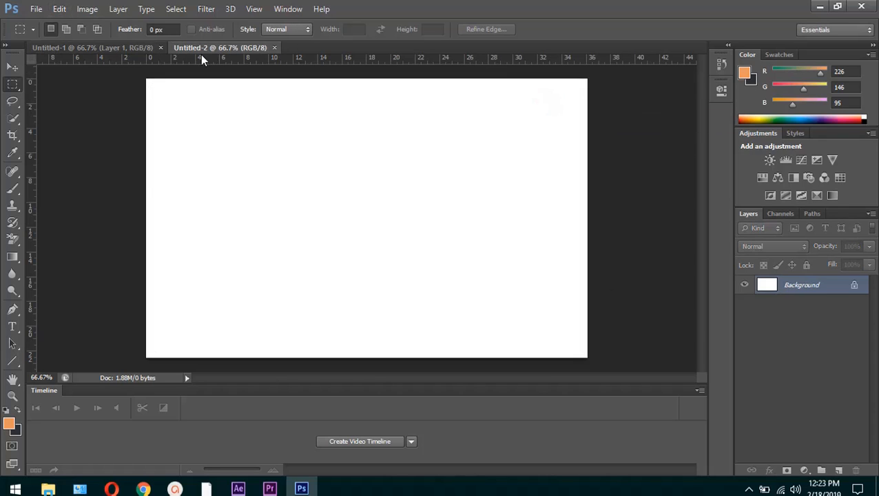
pyautogui.click(160, 47)
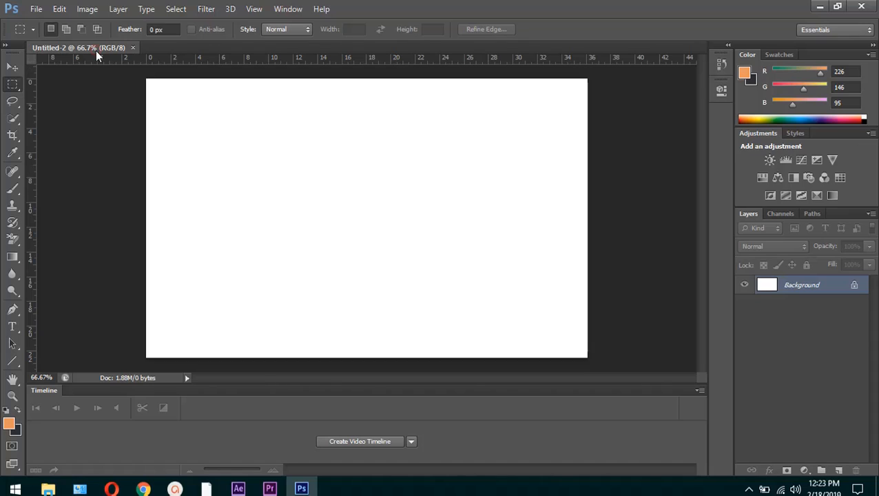
# Step: With the Zoom tool, fit the white canvas to the screen and display it at actual pixels
pyautogui.press('z')
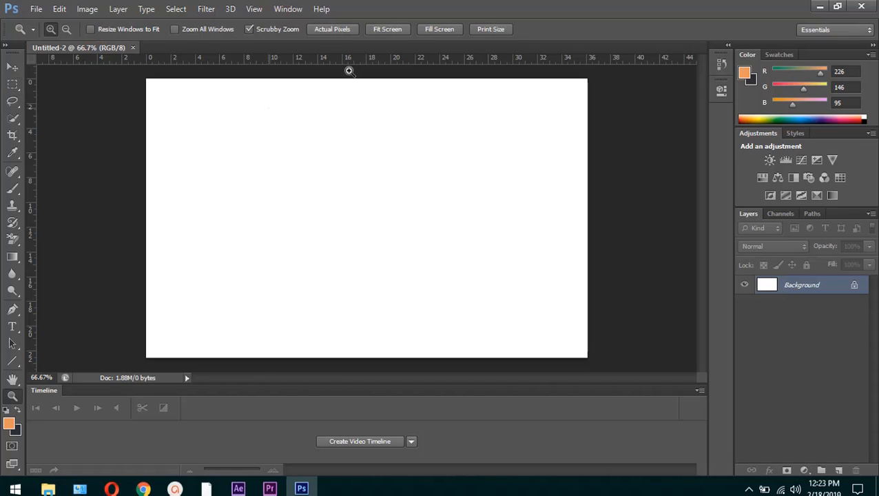
pyautogui.click(387, 30)
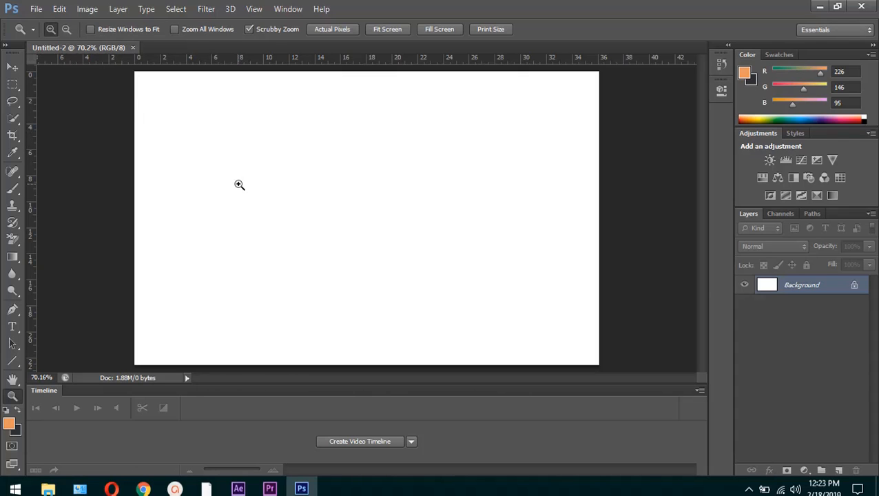
pyautogui.scroll(1, 238, 185)
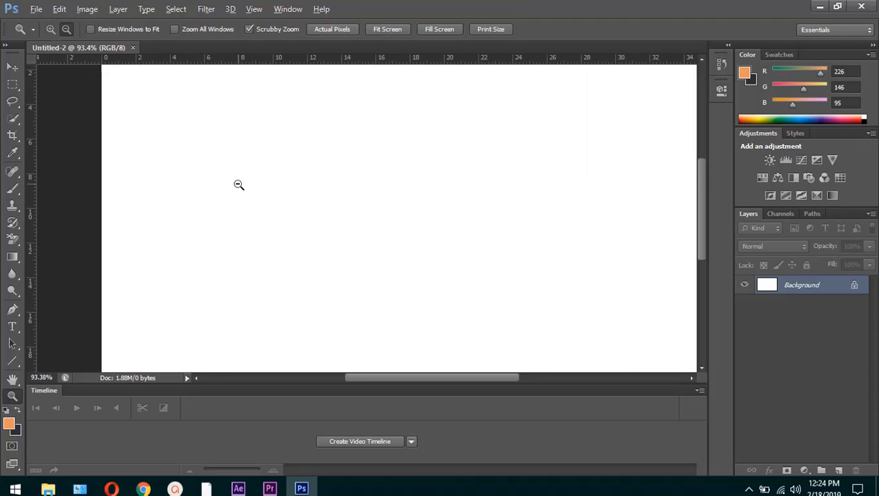
pyautogui.scroll(-1, 239, 185)
pyautogui.scroll(2, 238, 185)
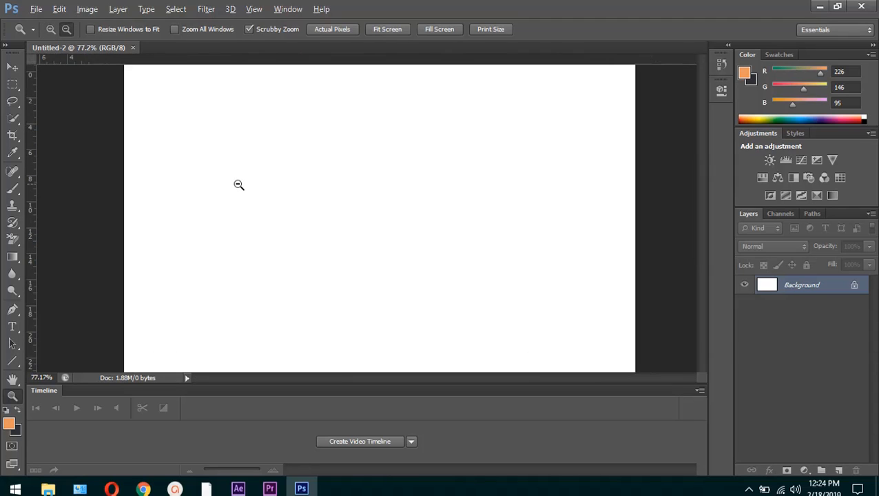
pyautogui.scroll(3, 239, 184)
pyautogui.scroll(-1, 238, 185)
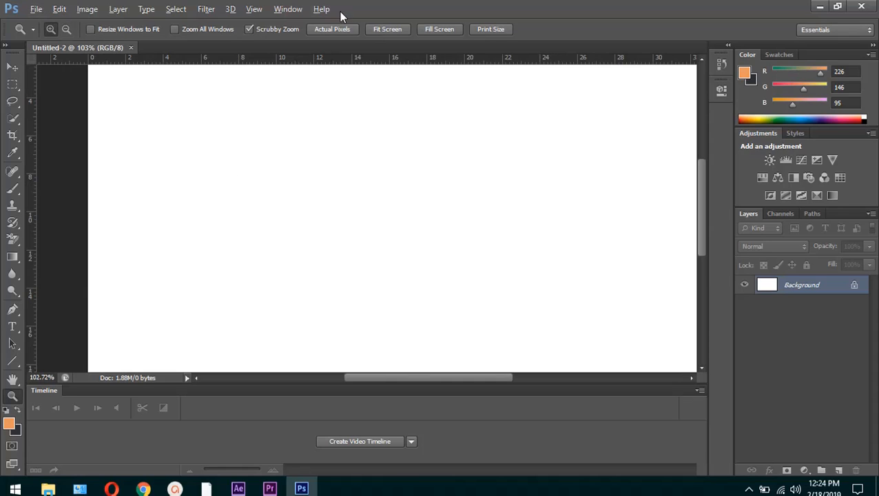
pyautogui.click(341, 29)
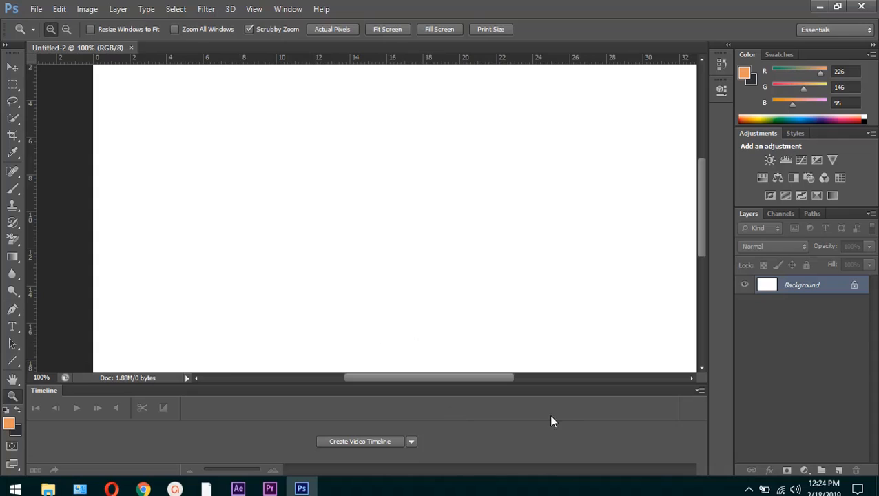
# Step: Close the Timeline panel to give the canvas more room
pyautogui.click(698, 390)
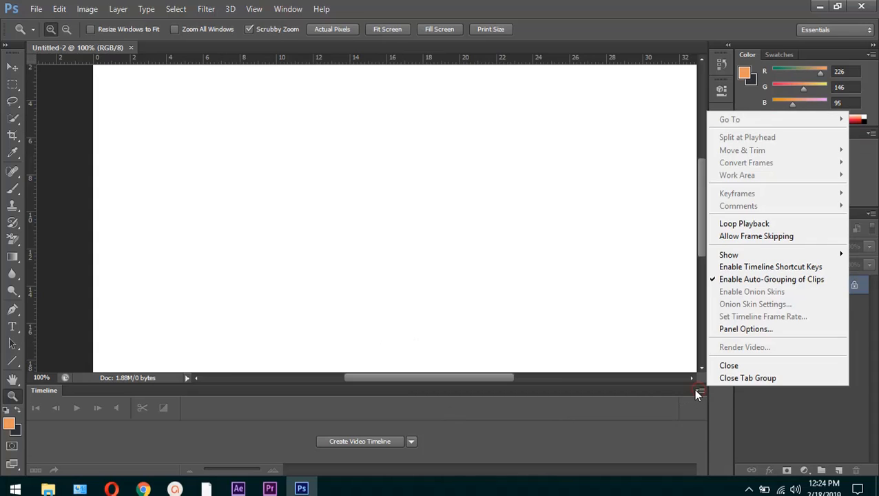
pyautogui.click(726, 365)
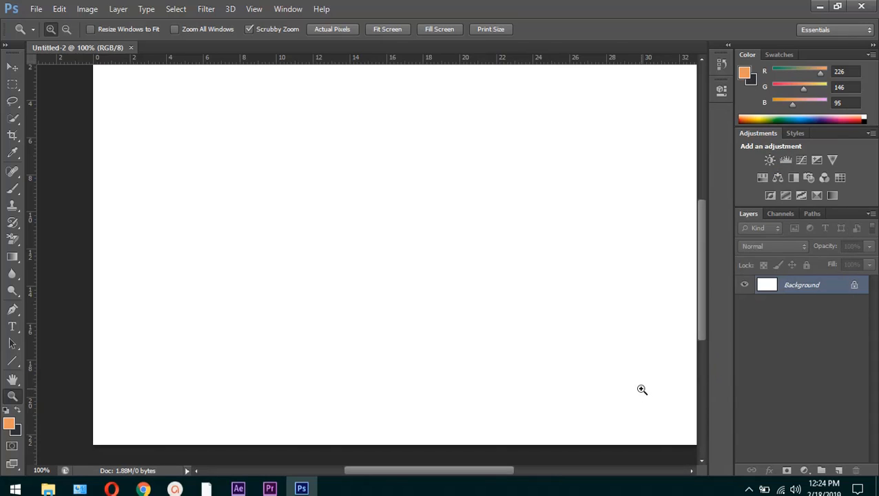
pyautogui.moveTo(480, 472); pyautogui.dragTo(490, 452)
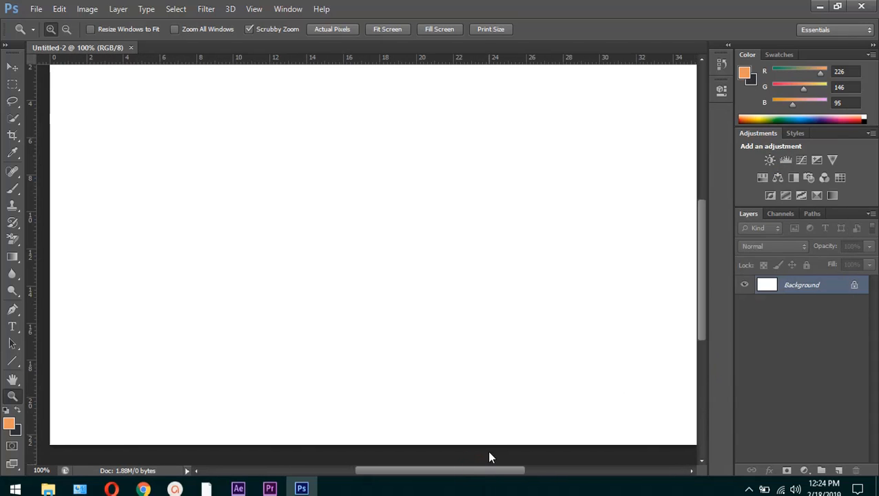
pyautogui.moveTo(702, 278)
pyautogui.mouseDown()
pyautogui.moveTo(698, 257)
pyautogui.moveTo(698, 272)
pyautogui.mouseUp()
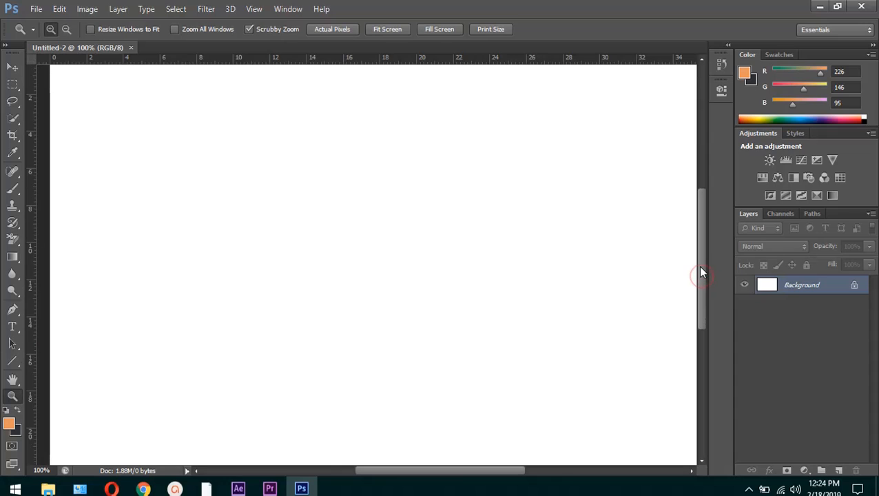
# Step: Fit the white canvas to the screen and try to move the Background layer with the Move tool
pyautogui.click(388, 29)
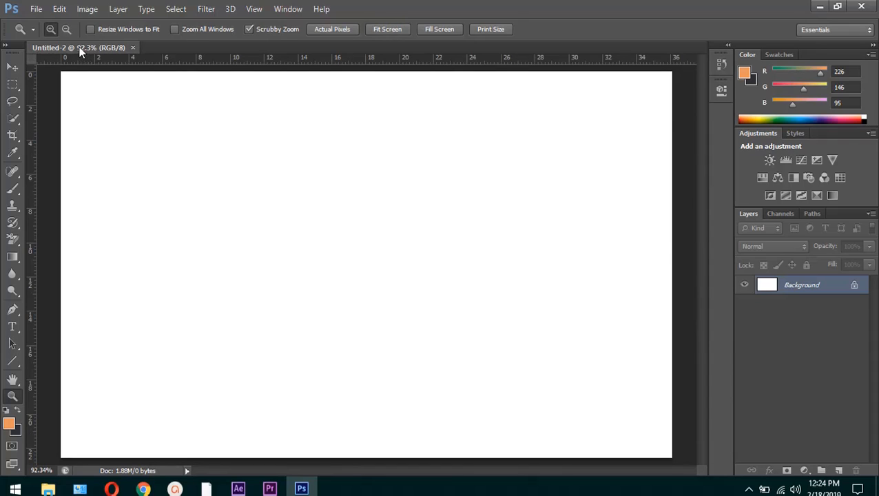
pyautogui.click(11, 84)
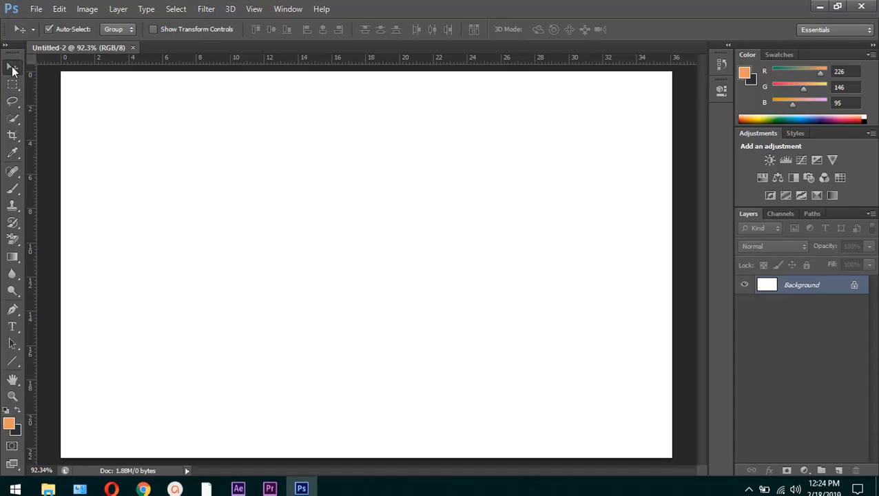
pyautogui.rightClick(12, 107)
pyautogui.click(274, 119)
pyautogui.moveTo(274, 122); pyautogui.dragTo(241, 165)
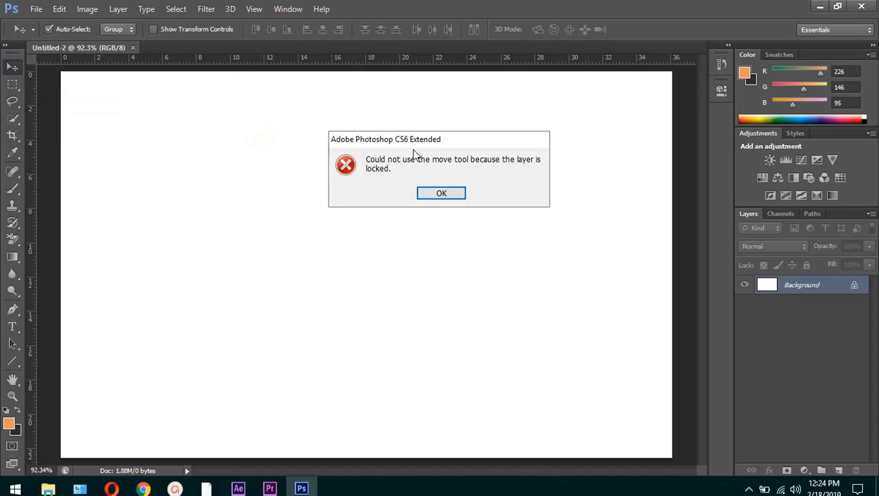
pyautogui.click(441, 193)
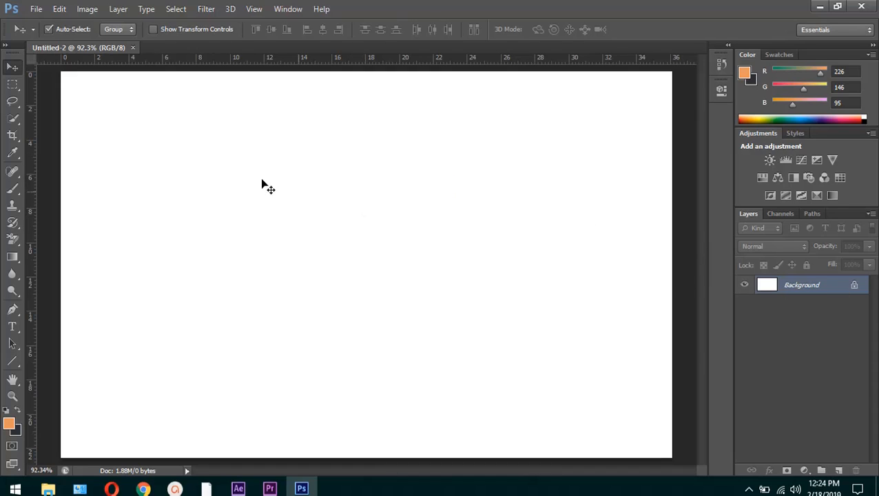
# Step: Draw a large rectangular marquee selection mid-canvas and add three smaller rectangles to it, two to its left and one below
pyautogui.click(12, 84)
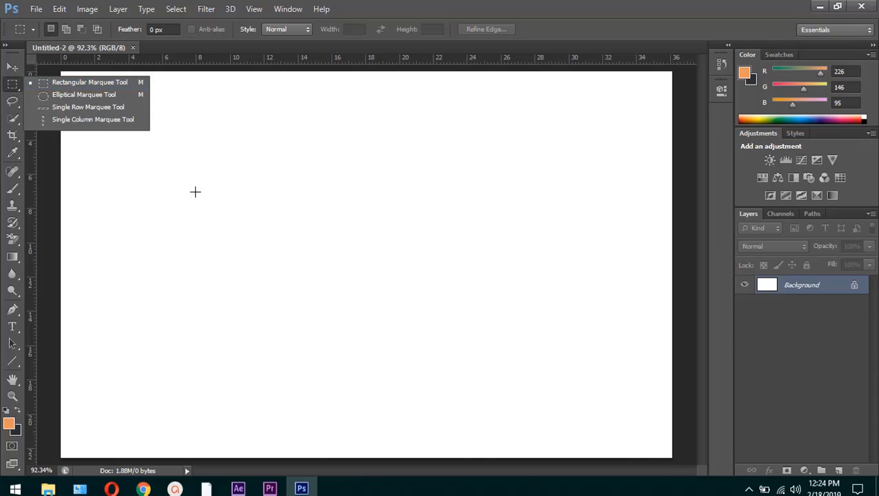
pyautogui.moveTo(210, 130); pyautogui.dragTo(595, 359)
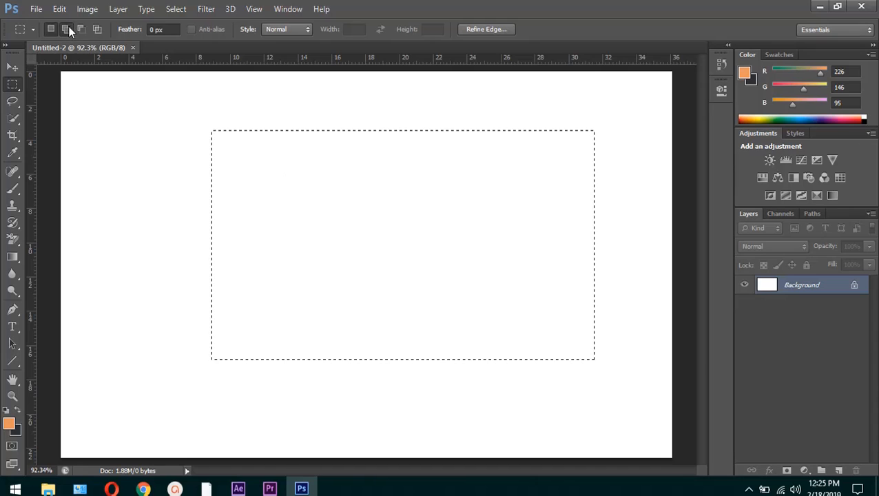
pyautogui.moveTo(105, 118); pyautogui.dragTo(162, 188)
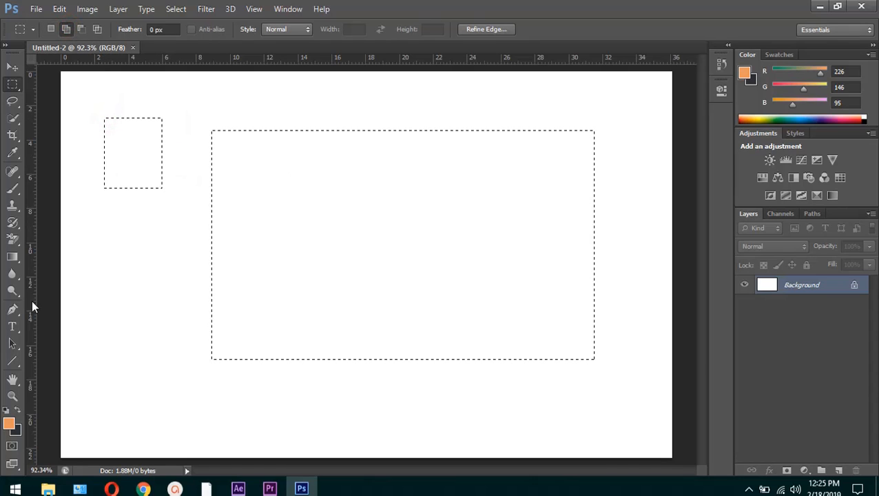
pyautogui.moveTo(108, 259); pyautogui.dragTo(183, 365)
pyautogui.moveTo(269, 383); pyautogui.dragTo(494, 436)
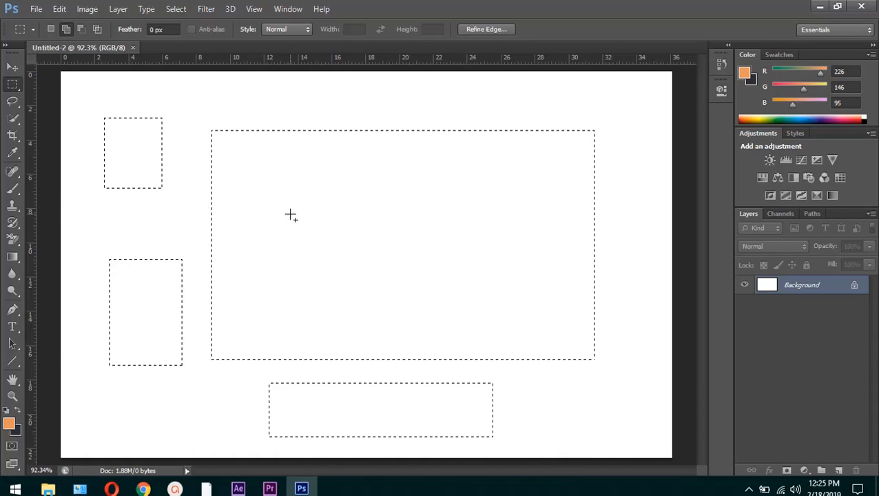
# Step: Undo and redo the last added selection rectangle, and deselect everything
pyautogui.hotkey('ctrl', 'z')
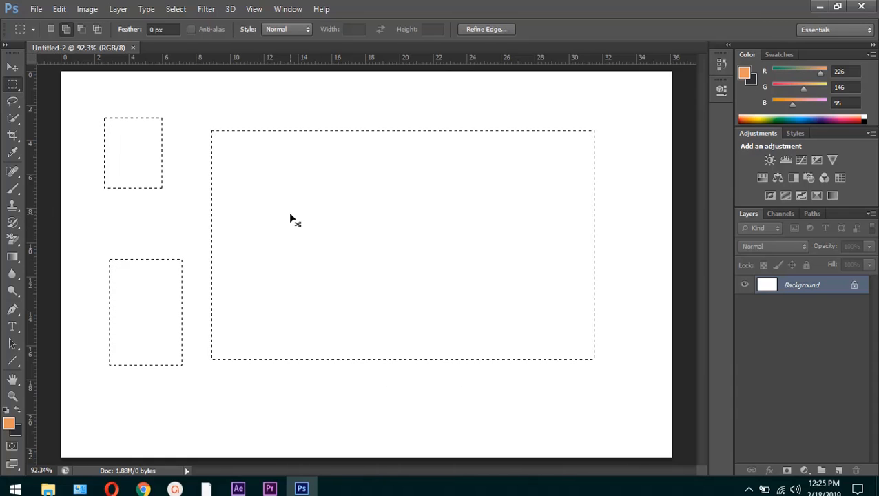
pyautogui.hotkey('ctrl', 'z')
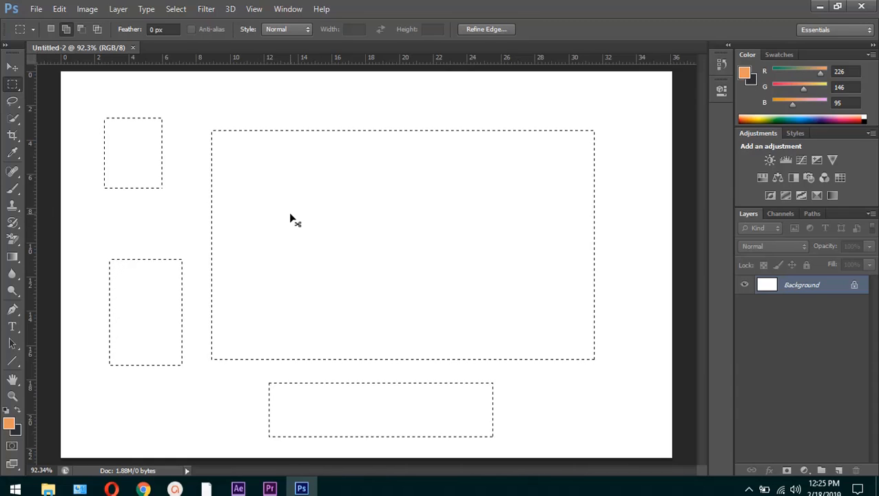
pyautogui.hotkey('ctrl', 'd')
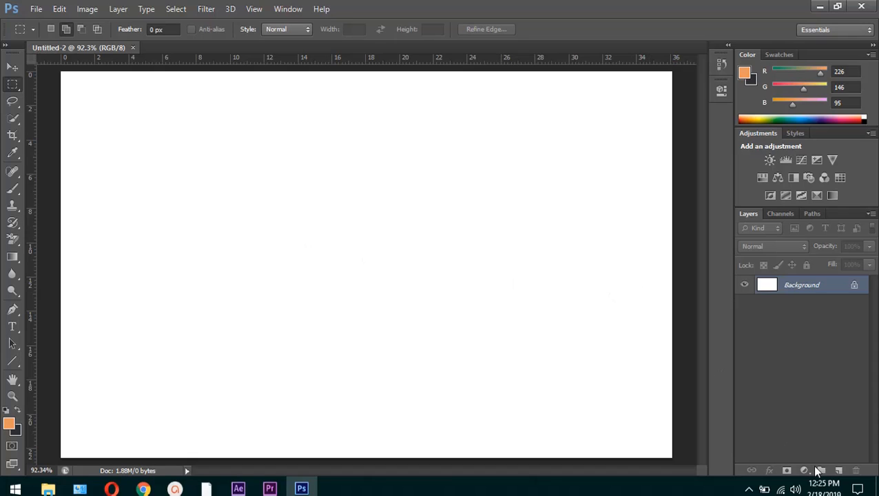
pyautogui.click(749, 489)
pyautogui.click(749, 489)
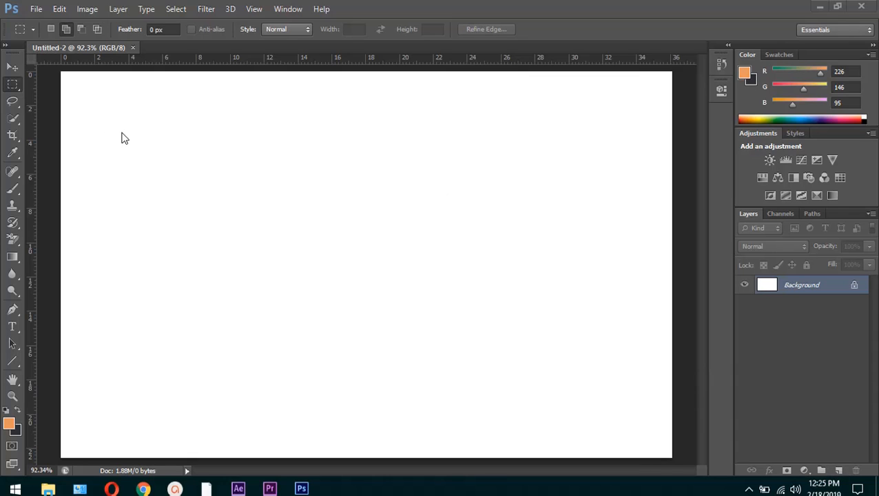
# Step: Select a rectangular area left of the canvas centre and paint looping orange strokes inside it with the 6 px Brush
pyautogui.click(154, 126)
pyautogui.moveTo(207, 151); pyautogui.dragTo(383, 291)
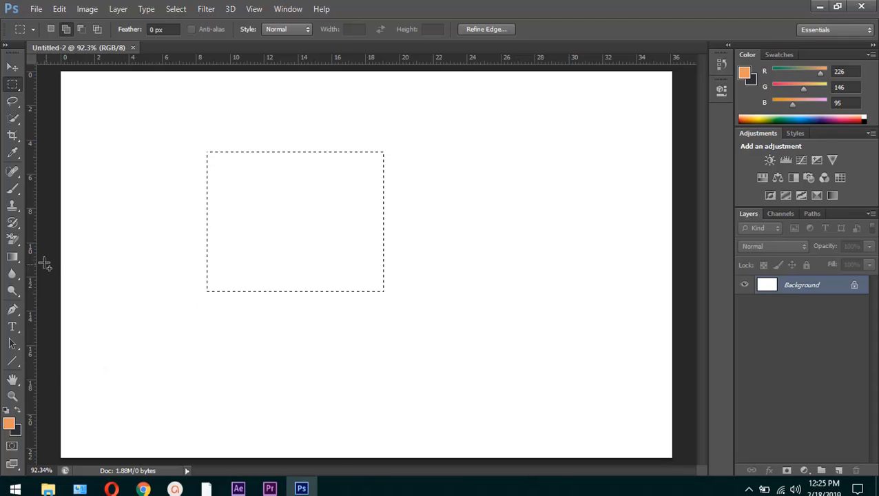
pyautogui.click(13, 188)
pyautogui.moveTo(268, 211); pyautogui.dragTo(333, 194)
pyautogui.moveTo(356, 231)
pyautogui.mouseDown()
pyautogui.moveTo(265, 207)
pyautogui.moveTo(383, 265)
pyautogui.mouseUp()
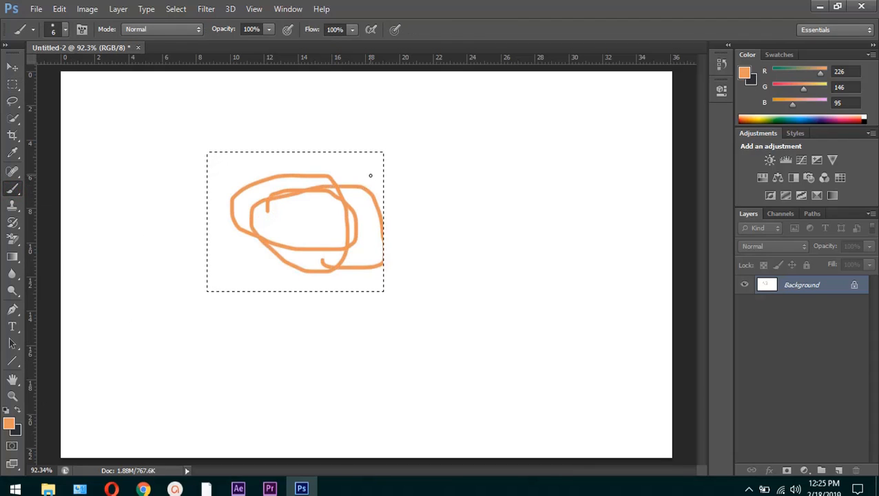
# Step: Deselect the rectangular area and try to move the orange strokes on the Background layer with the Move tool
pyautogui.hotkey('ctrl', 'd')
pyautogui.click(12, 67)
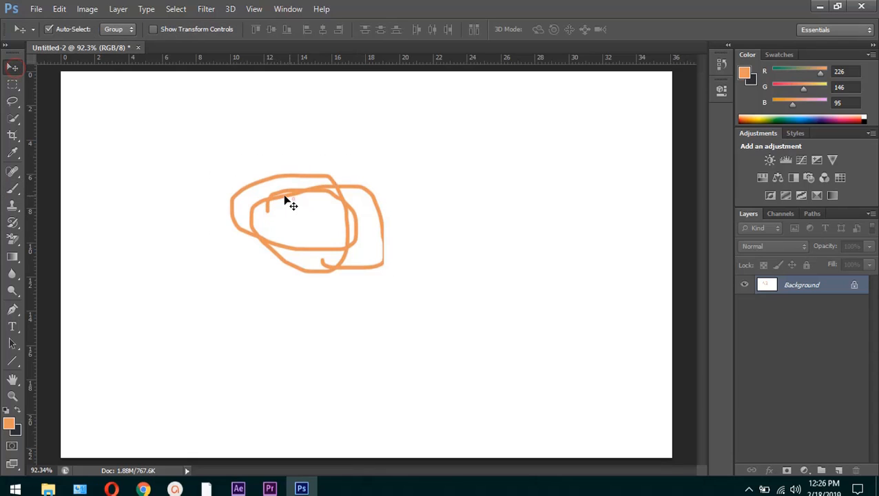
pyautogui.click(289, 198)
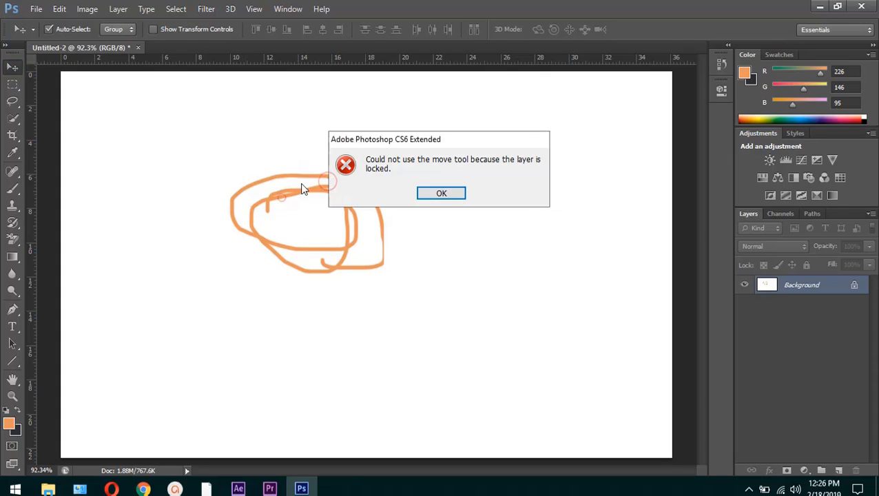
pyautogui.click(461, 195)
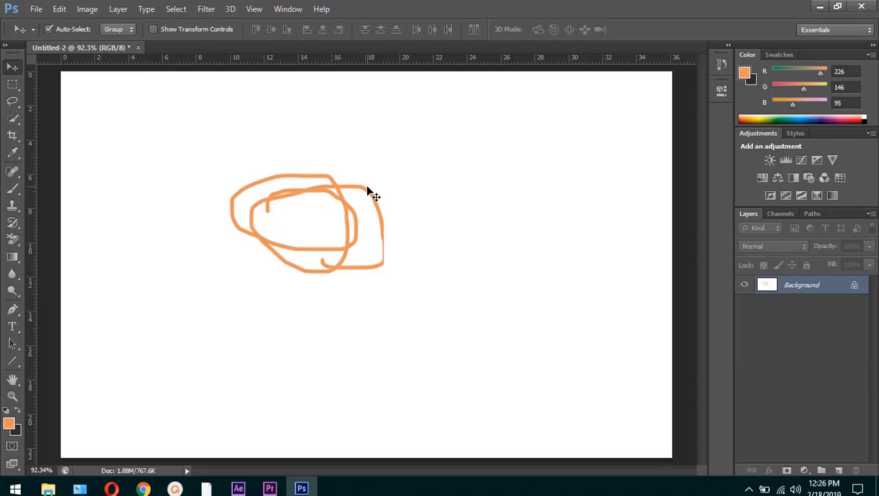
# Step: Undo the orange brush strokes and their rectangular selection, and add a new empty layer above the Background
pyautogui.hotkey('ctrl', 'alt', 'z')
pyautogui.hotkey('ctrl', 'alt', 'z')
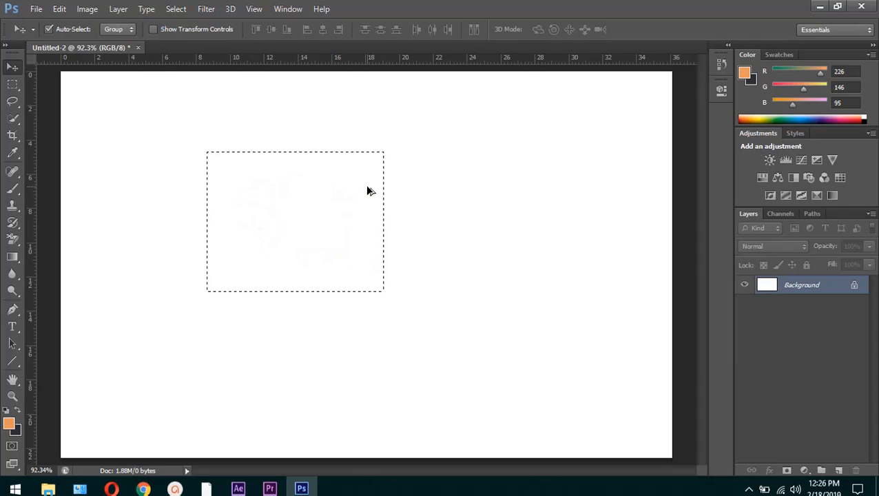
pyautogui.hotkey('ctrl', 'alt', 'z')
pyautogui.click(840, 471)
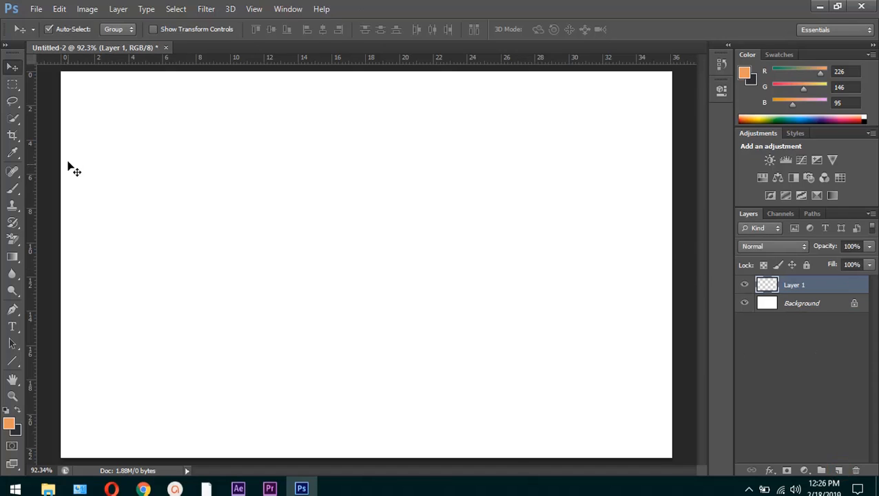
# Step: Select a large rectangle on Layer 1, fill it with orange using a 367 px brush, and deselect it
pyautogui.click(14, 85)
pyautogui.moveTo(167, 132)
pyautogui.mouseDown()
pyautogui.moveTo(273, 215)
pyautogui.moveTo(512, 340)
pyautogui.mouseUp()
pyautogui.click(13, 188)
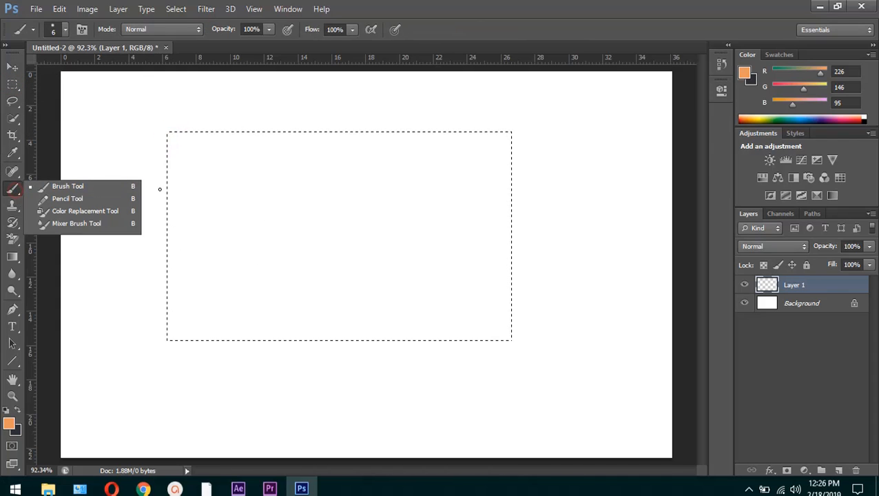
pyautogui.moveTo(203, 188); pyautogui.dragTo(276, 221)
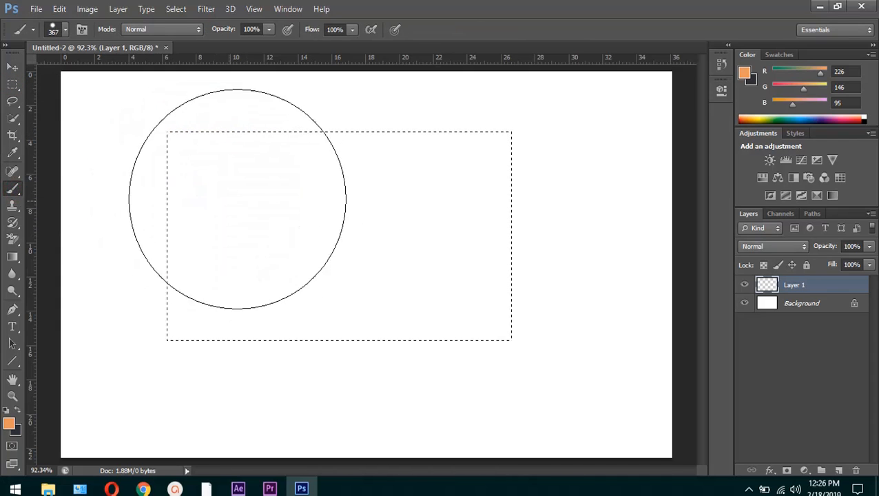
pyautogui.moveTo(227, 192)
pyautogui.mouseDown()
pyautogui.moveTo(388, 200)
pyautogui.moveTo(492, 223)
pyautogui.moveTo(396, 297)
pyautogui.moveTo(177, 299)
pyautogui.moveTo(158, 308)
pyautogui.mouseUp()
pyautogui.hotkey('ctrl', 'd')
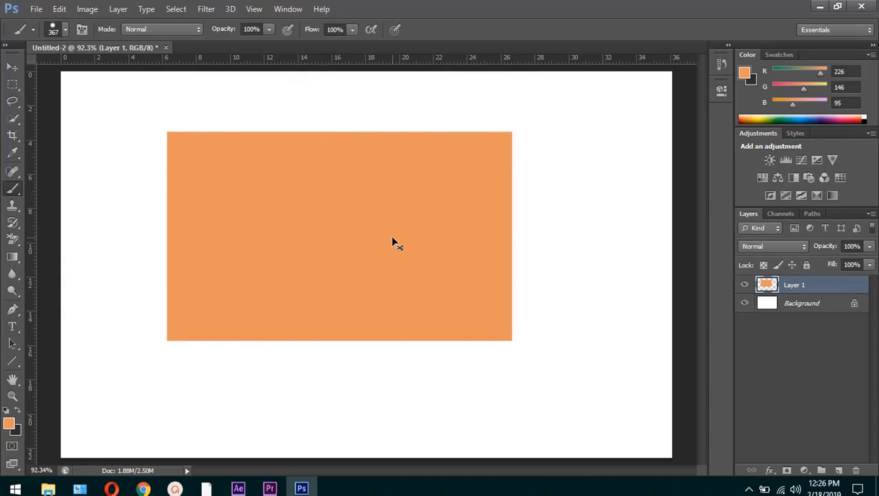
# Step: Try scaling the orange rectangle to 93.25% width and 78.90% height with Free Transform, and cancel the transform
pyautogui.hotkey('ctrl', 't')
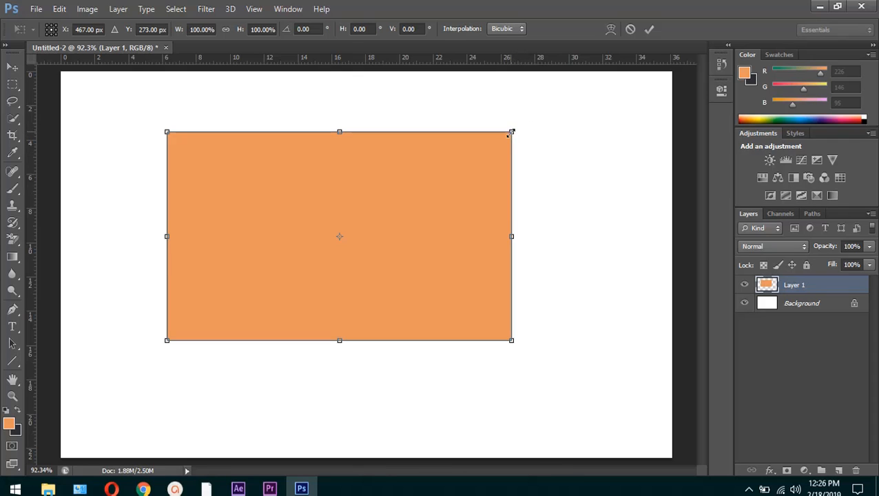
pyautogui.moveTo(511, 132); pyautogui.dragTo(496, 202)
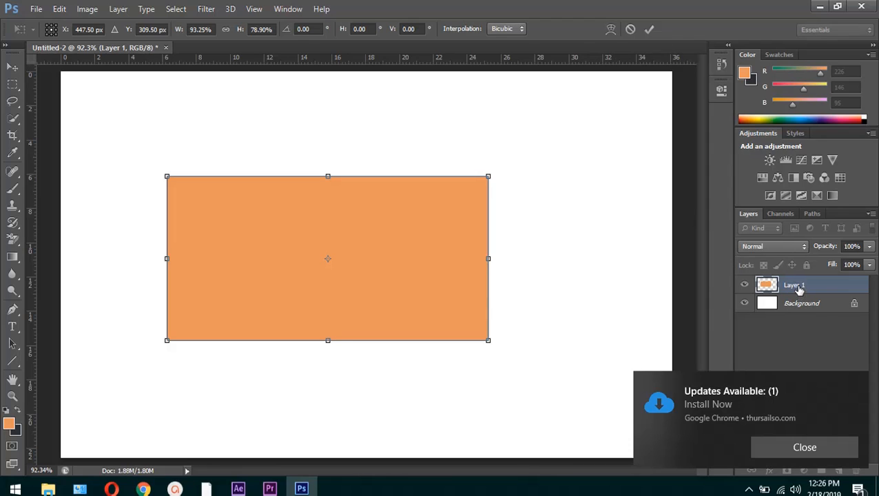
pyautogui.click(805, 448)
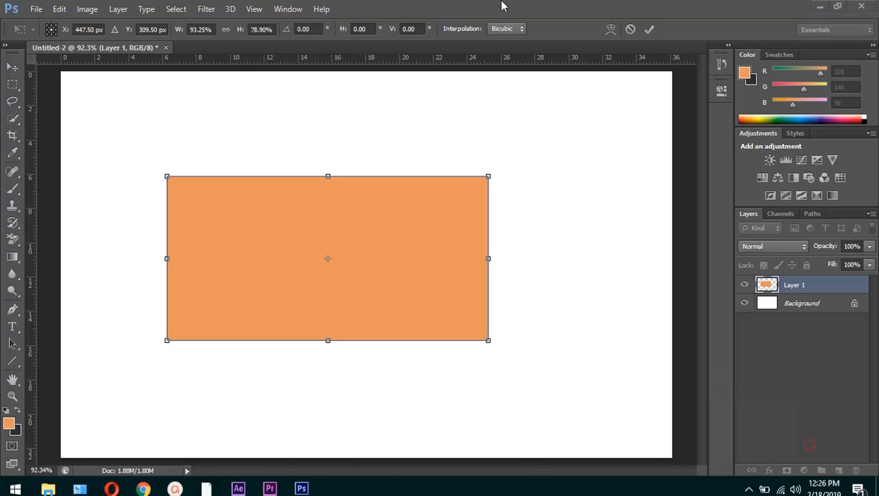
pyautogui.click(632, 29)
pyautogui.press('b')
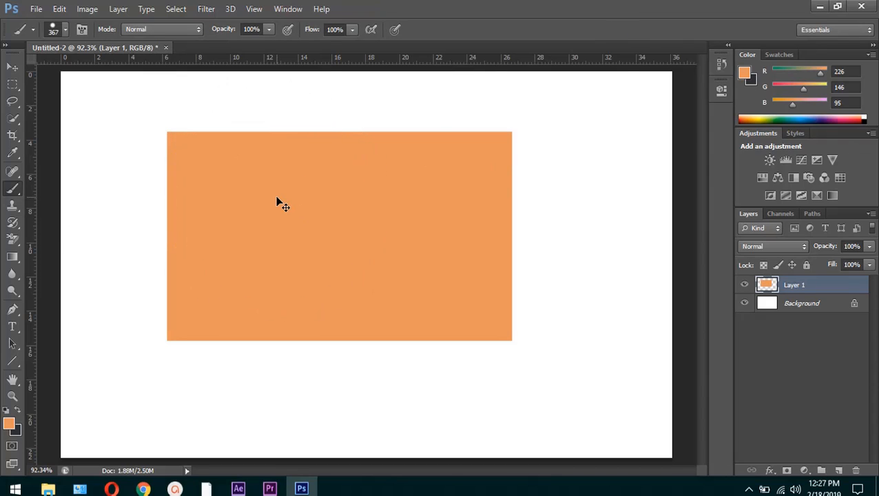
# Step: Step back through the history to remove the orange fill and its rectangular selection from Layer 1
pyautogui.hotkey('ctrl', 'alt', 'z')
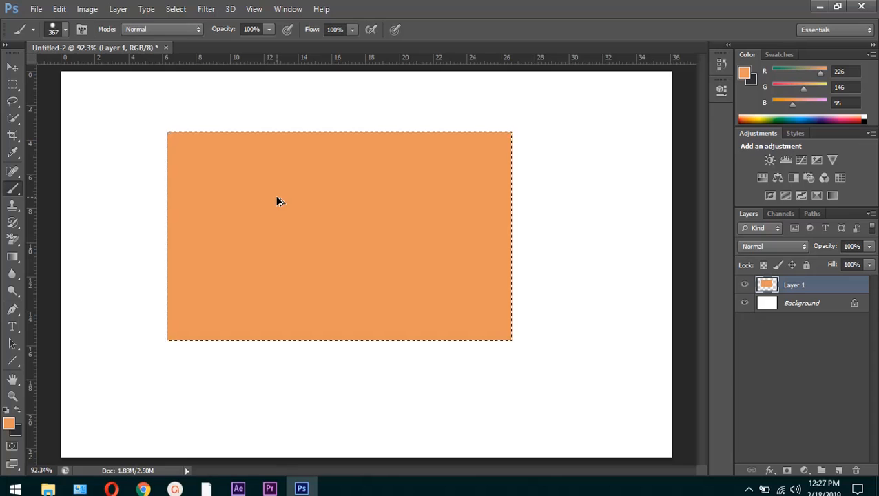
pyautogui.hotkey('ctrl', 'alt', 'z')
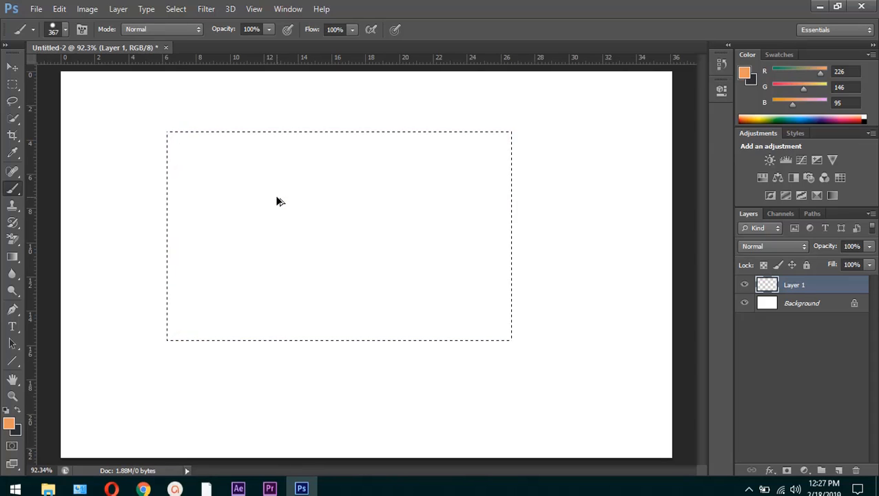
pyautogui.hotkey('ctrl', 'alt', 'z')
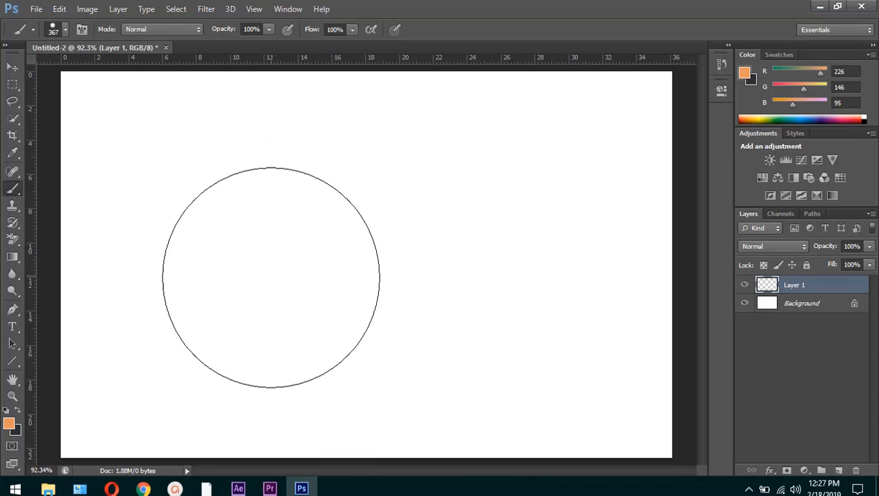
# Step: Draw a wide rectangular marquee selection across the upper half of the canvas in Add to Selection mode
pyautogui.click(17, 84)
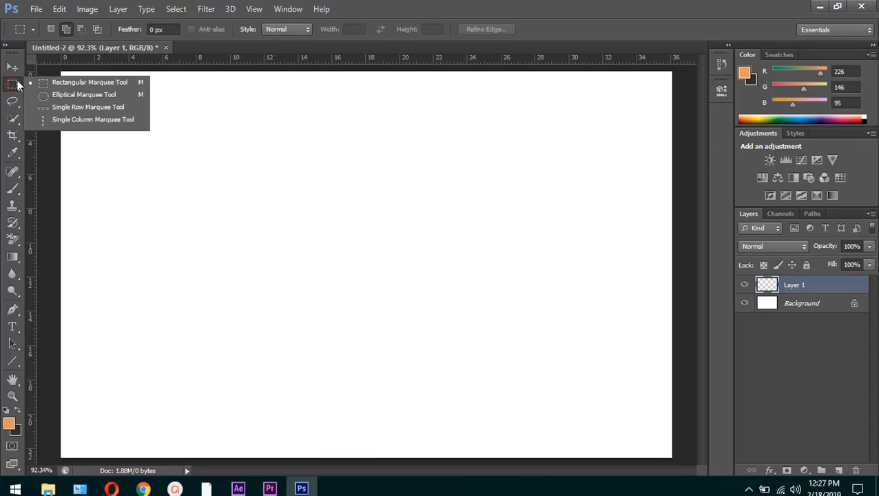
pyautogui.click(67, 29)
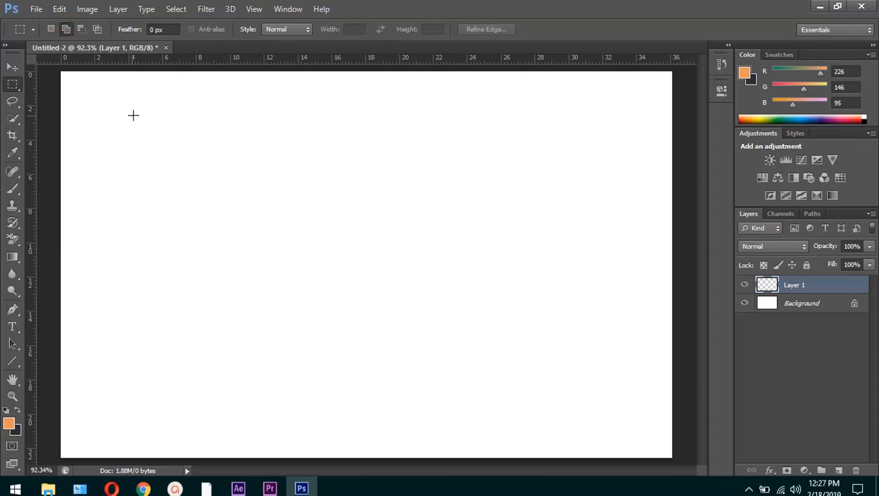
pyautogui.moveTo(133, 115); pyautogui.dragTo(521, 292)
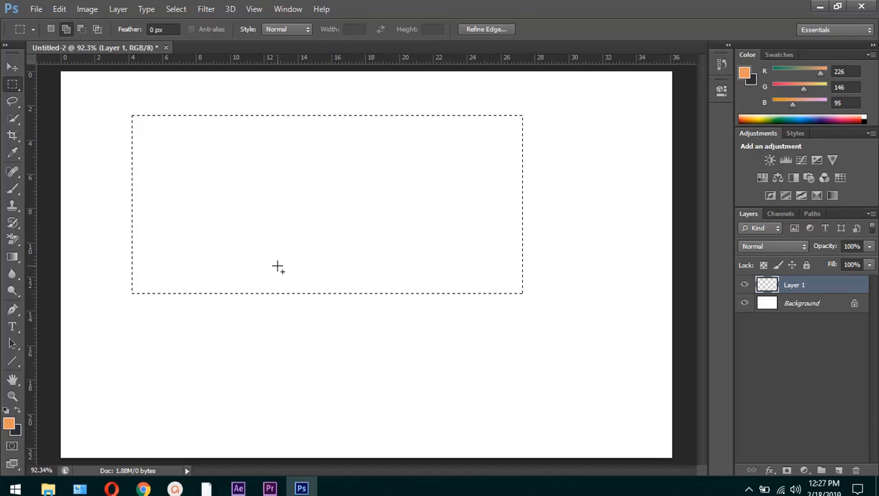
# Step: Subtract a smaller rectangle from inside the wide selection and deselect everything
pyautogui.click(80, 29)
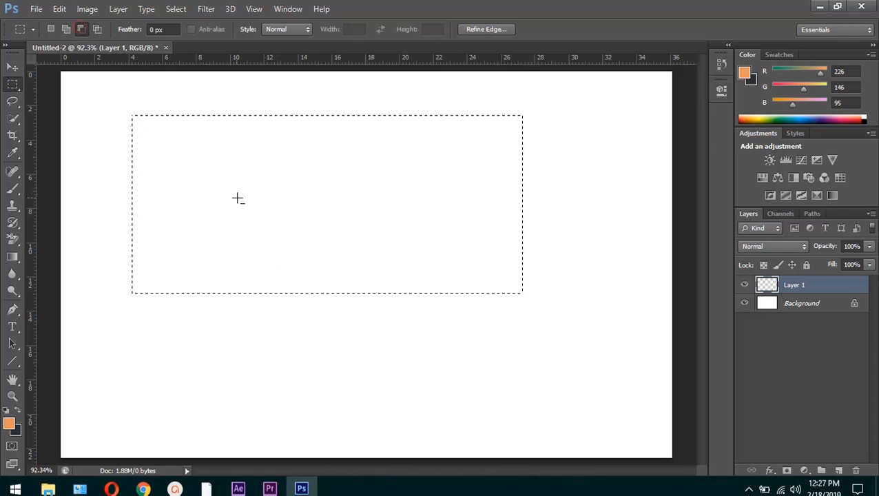
pyautogui.moveTo(239, 199); pyautogui.dragTo(379, 280)
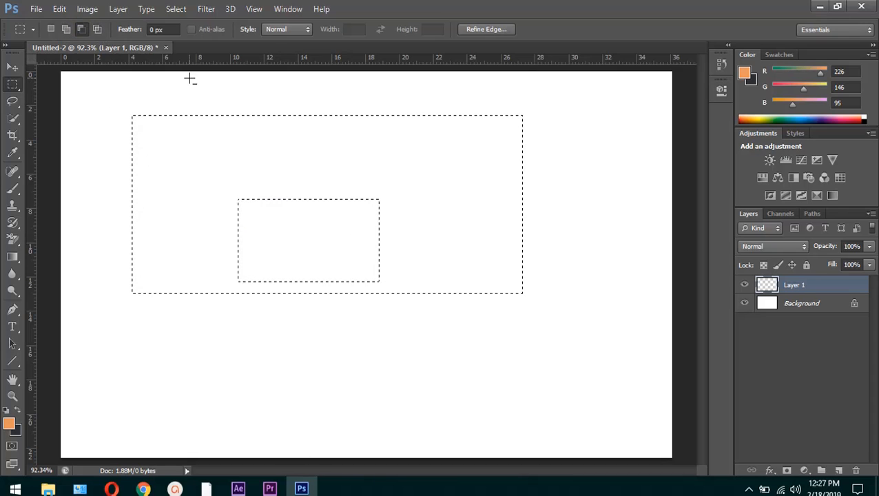
pyautogui.hotkey('ctrl', 'd')
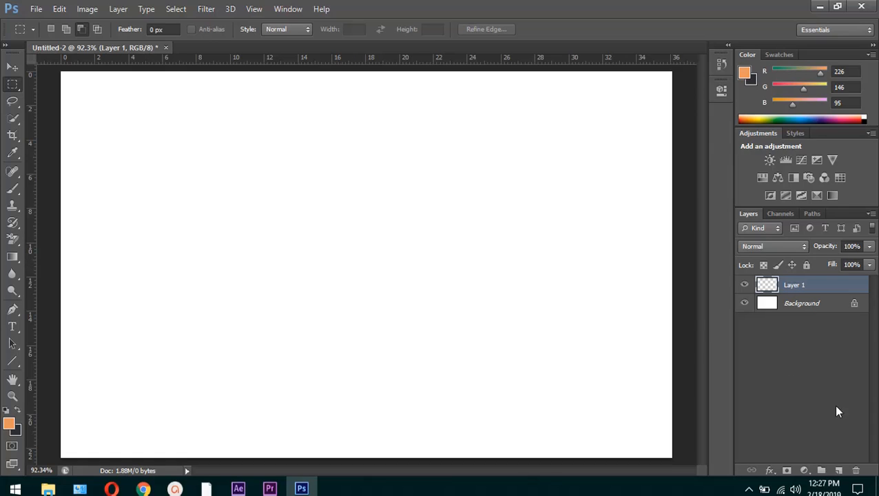
# Step: Replace Layer 1 with a fresh empty layer and reset the foreground and background colors to default black and white
pyautogui.moveTo(813, 286); pyautogui.dragTo(856, 471)
pyautogui.click(839, 470)
pyautogui.click(5, 411)
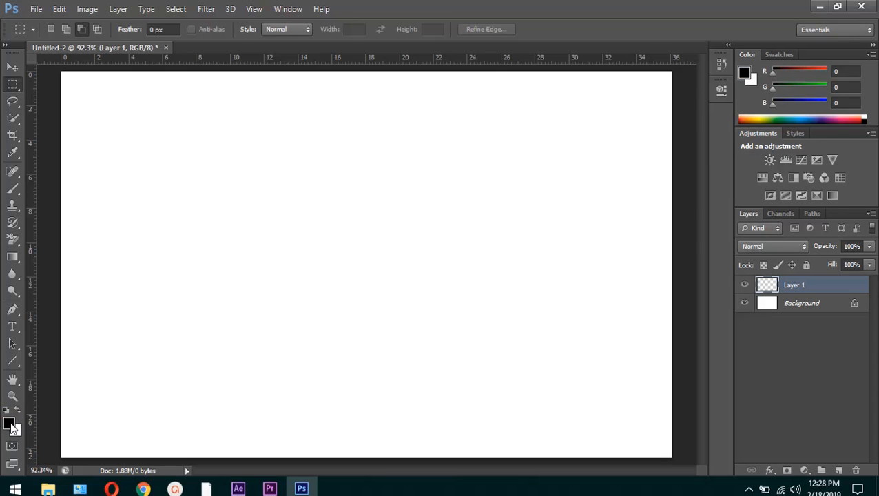
# Step: Look at the color pickers for the foreground and background colors and close them without changing either color
pyautogui.click(10, 425)
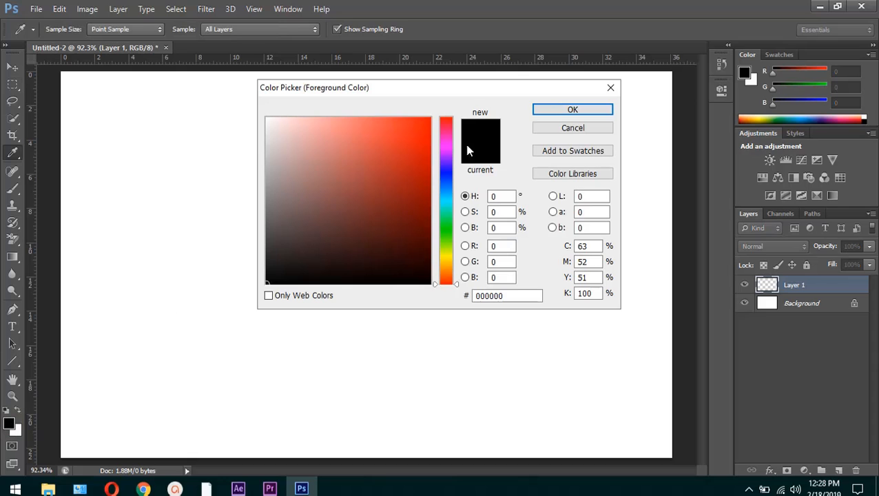
pyautogui.click(591, 128)
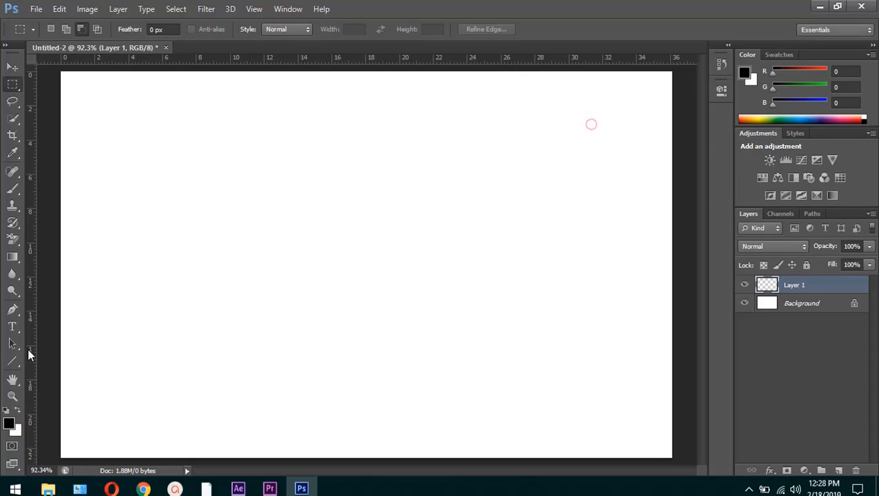
pyautogui.click(18, 432)
pyautogui.click(602, 113)
# Step: Try filling a new rectangular marquee selection in the canvas's upper-left area with the black foreground color, and undo the fill
pyautogui.moveTo(124, 111); pyautogui.dragTo(417, 258)
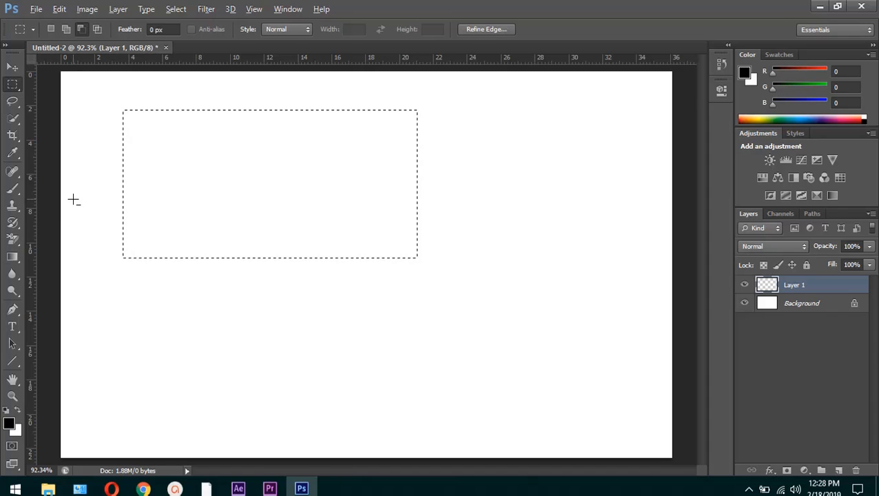
pyautogui.hotkey('alt', 'BackSpace')
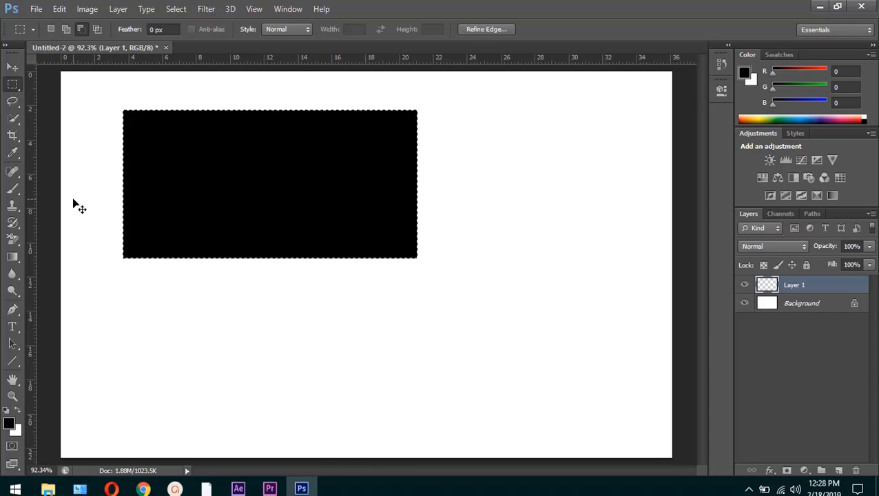
pyautogui.hotkey('ctrl', 'z')
pyautogui.hotkey('ctrl', 'z')
pyautogui.hotkey('ctrl', 'z')
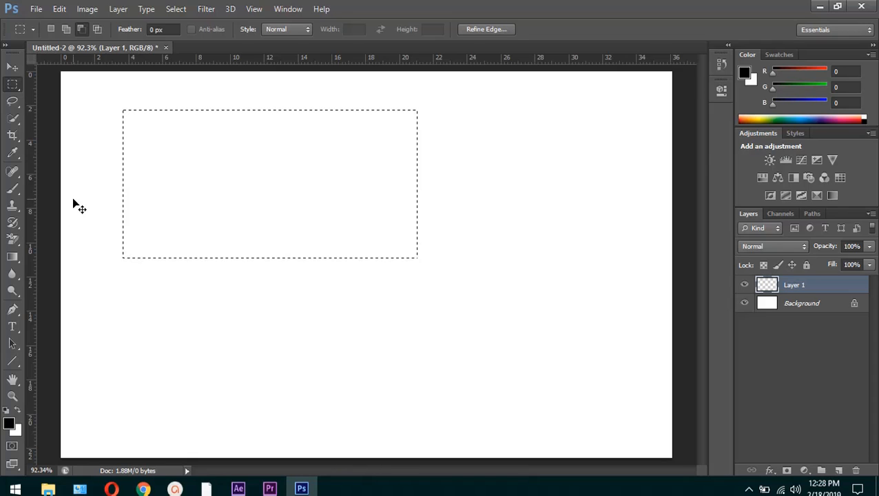
# Step: Swap the foreground and background colors, fill the rectangular selection with white and deselect it
pyautogui.click(18, 412)
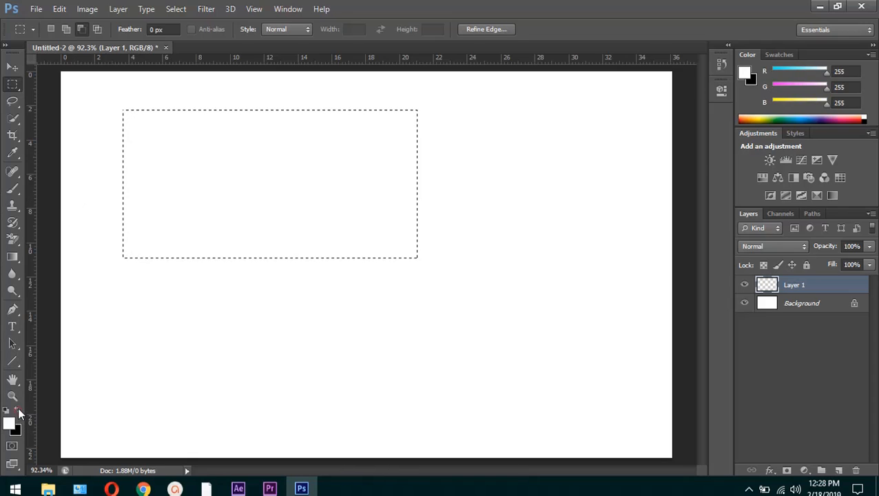
pyautogui.hotkey('alt', 'BackSpace')
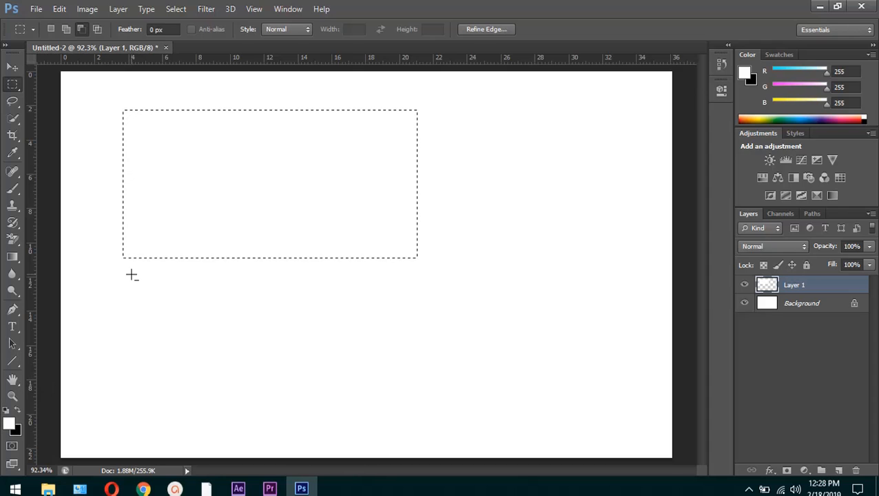
pyautogui.hotkey('ctrl', 'd')
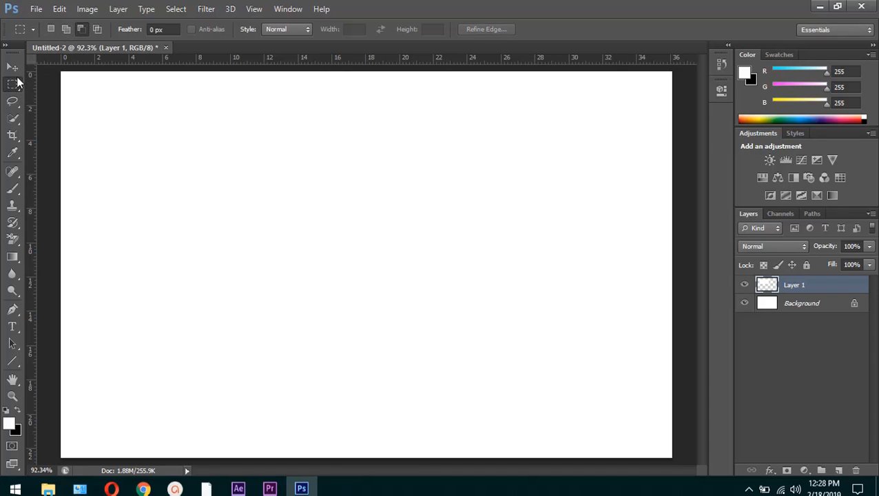
# Step: Draw a rectangular marquee in New Selection mode and extend it with three overlapping rectangles into one stepped selection
pyautogui.click(81, 31)
pyautogui.click(50, 29)
pyautogui.moveTo(160, 101); pyautogui.dragTo(388, 281)
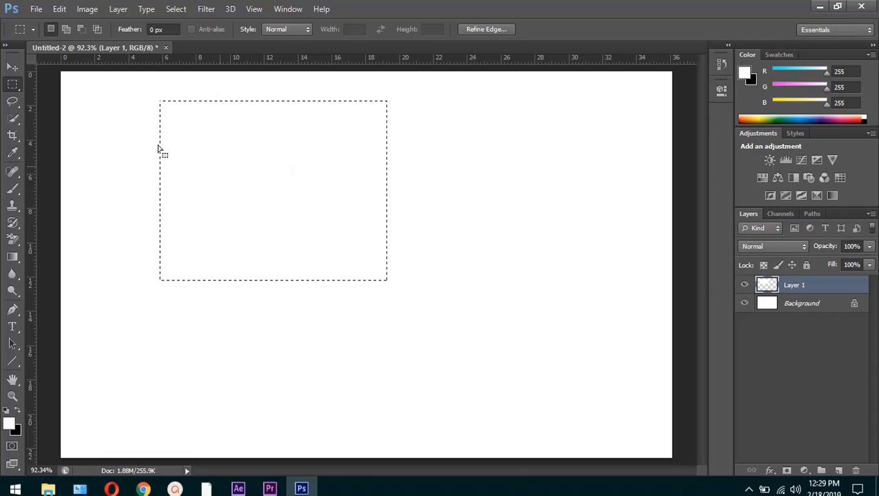
pyautogui.click(66, 29)
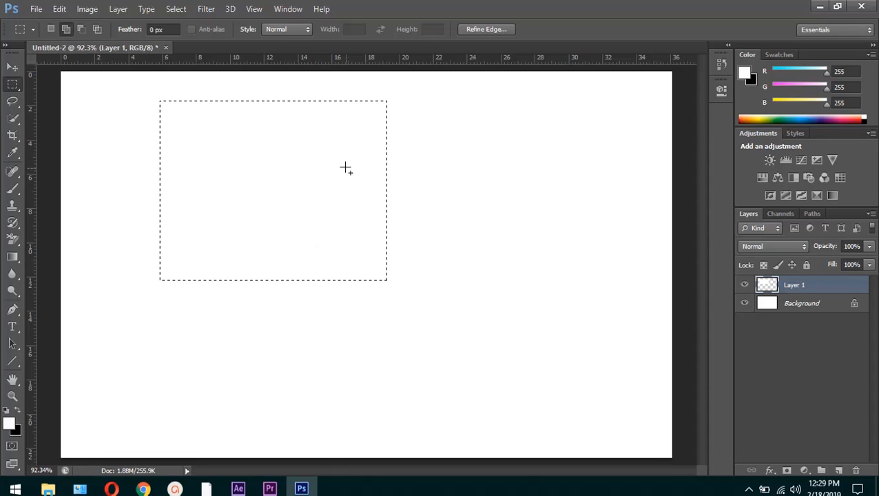
pyautogui.moveTo(339, 157); pyautogui.dragTo(533, 356)
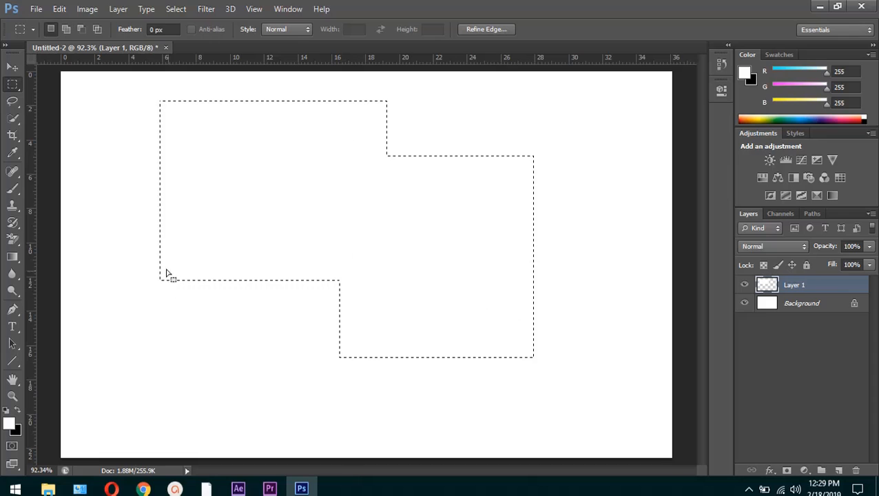
pyautogui.moveTo(117, 233); pyautogui.dragTo(271, 412)
pyautogui.moveTo(479, 303); pyautogui.dragTo(373, 418)
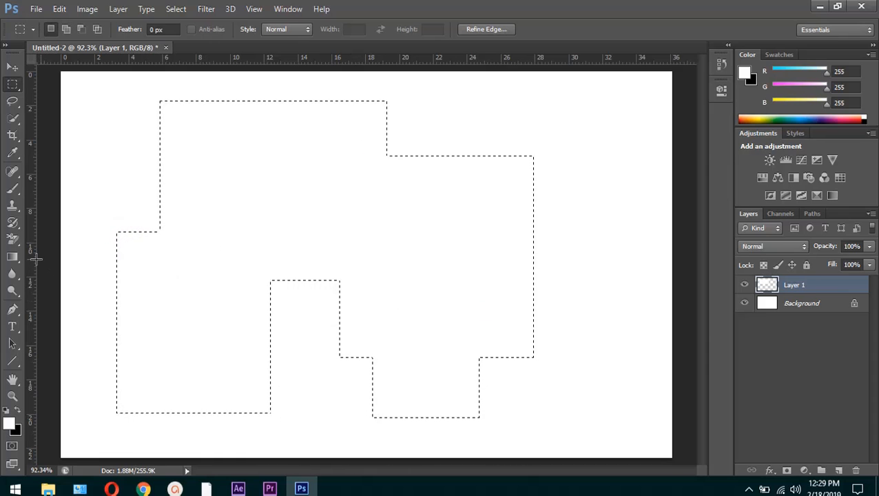
# Step: Paint the whole stepped selection black with the 367 px Brush and deselect it
pyautogui.click(13, 187)
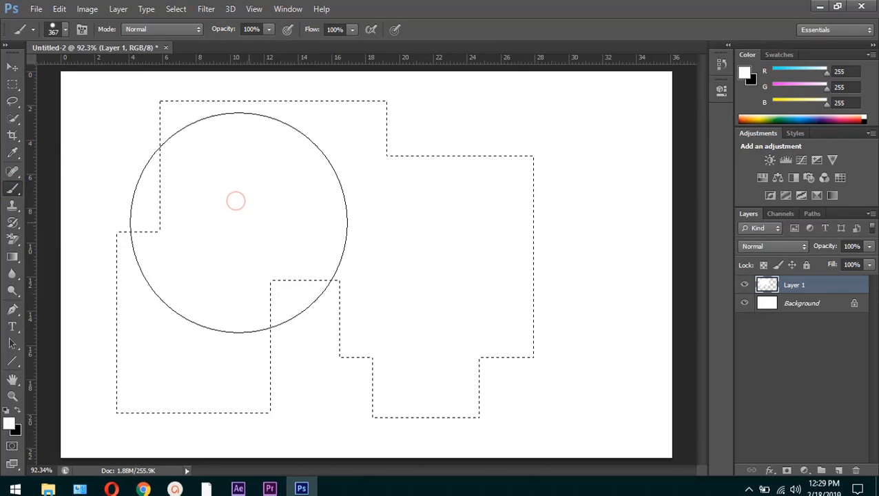
pyautogui.click(17, 410)
pyautogui.moveTo(264, 183)
pyautogui.mouseDown()
pyautogui.moveTo(301, 239)
pyautogui.moveTo(338, 241)
pyautogui.moveTo(183, 345)
pyautogui.moveTo(171, 145)
pyautogui.moveTo(395, 149)
pyautogui.moveTo(505, 322)
pyautogui.moveTo(419, 353)
pyautogui.moveTo(530, 181)
pyautogui.mouseUp()
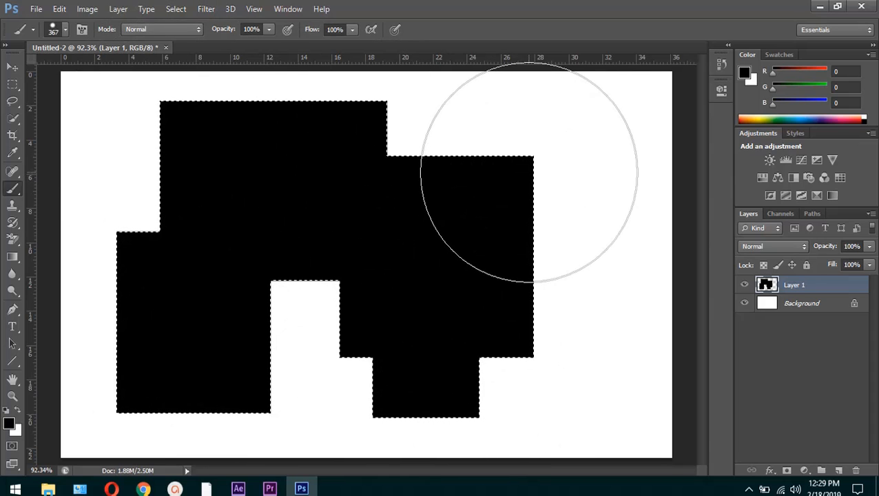
pyautogui.hotkey('ctrl', 'd')
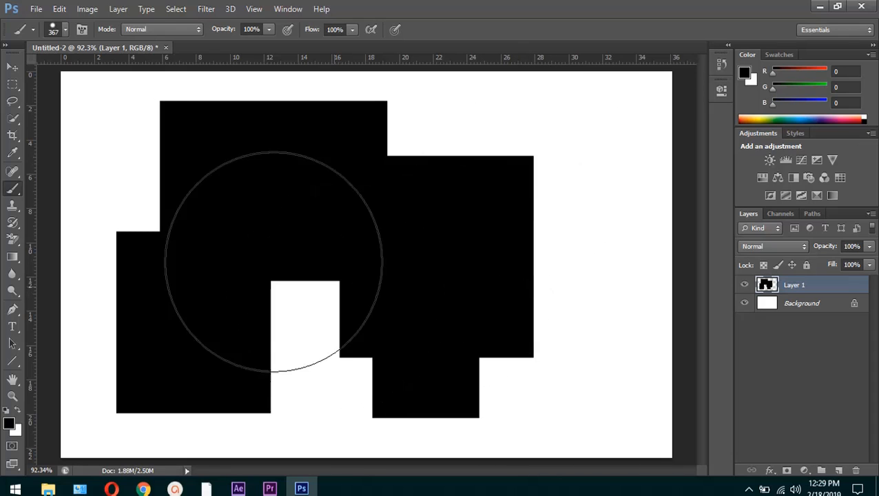
# Step: Draw a small square marquee inside the black shape's upper part in Intersect with Selection mode and deselect it
pyautogui.click(12, 84)
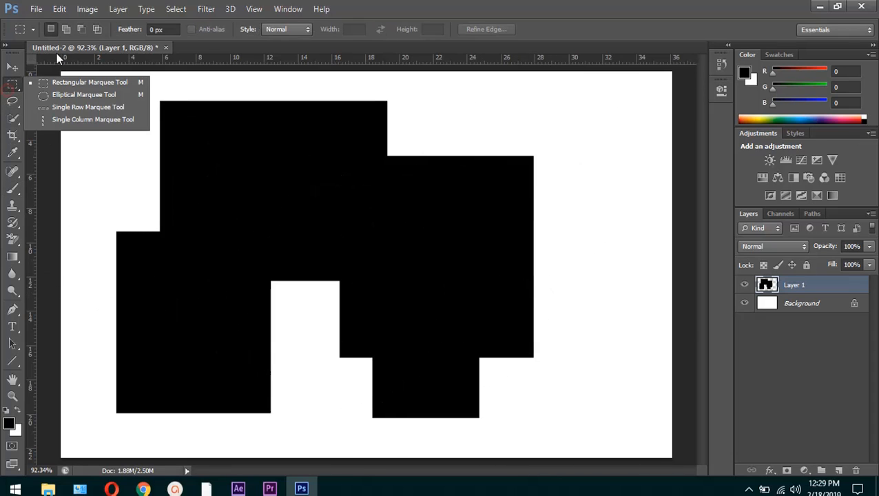
pyautogui.click(97, 31)
pyautogui.moveTo(220, 131); pyautogui.dragTo(281, 193)
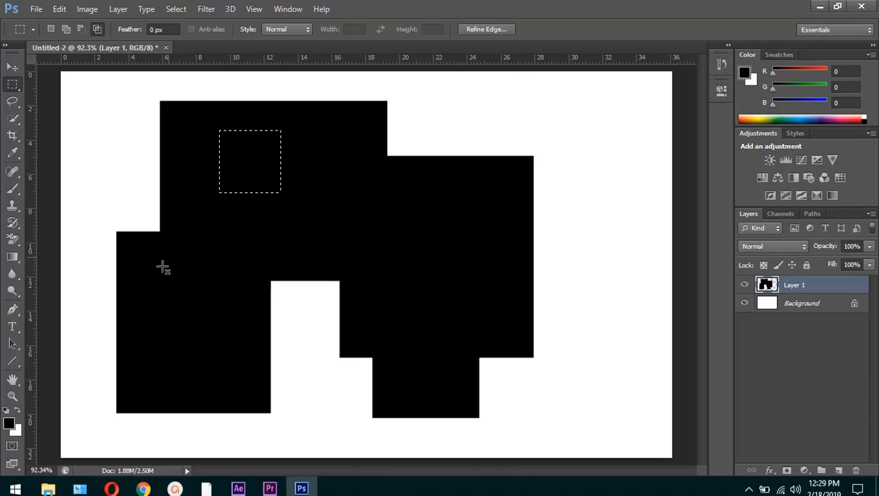
pyautogui.hotkey('ctrl', 'd')
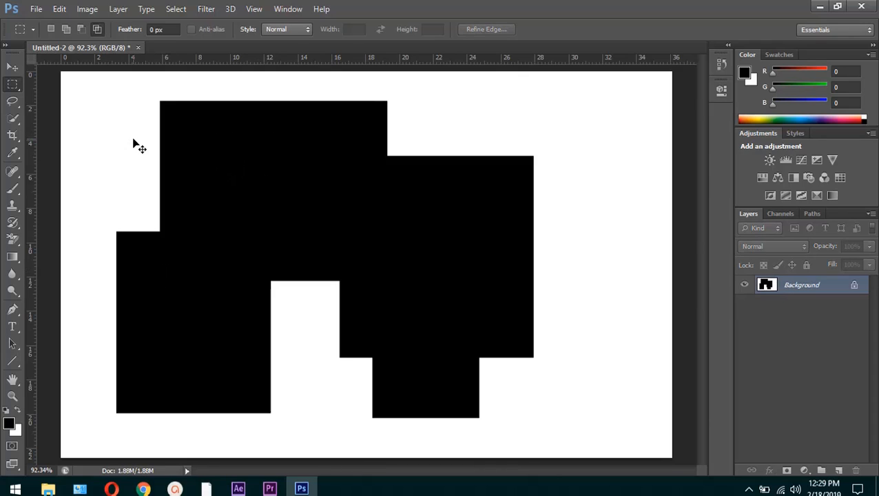
# Step: Step back through the history to undo the layer merge, the black painting and the stepped selection
pyautogui.hotkey('ctrl', 'alt', 'z')
pyautogui.hotkey('ctrl', 'alt', 'z')
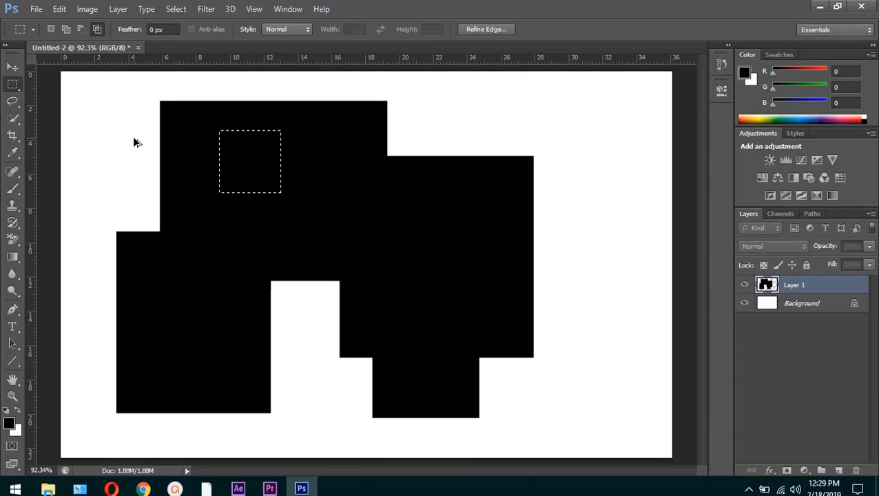
pyautogui.hotkey('ctrl', 'alt', 'z')
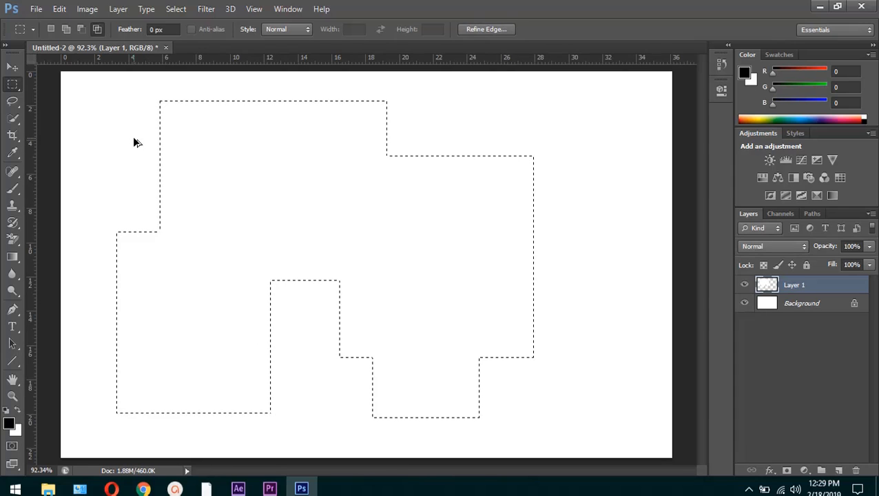
pyautogui.hotkey('ctrl', 'alt', 'z')
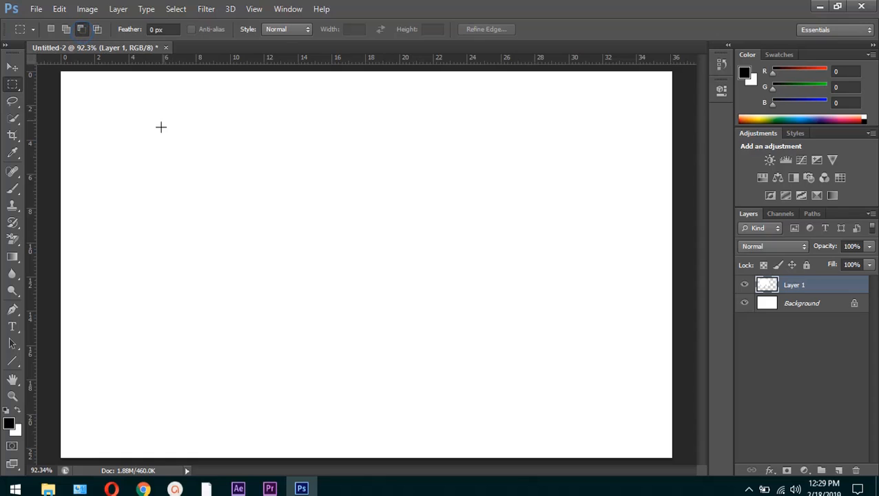
# Step: Draw a rectangular marquee on the empty canvas in Subtract from Selection mode and deselect it
pyautogui.moveTo(159, 131); pyautogui.dragTo(359, 288)
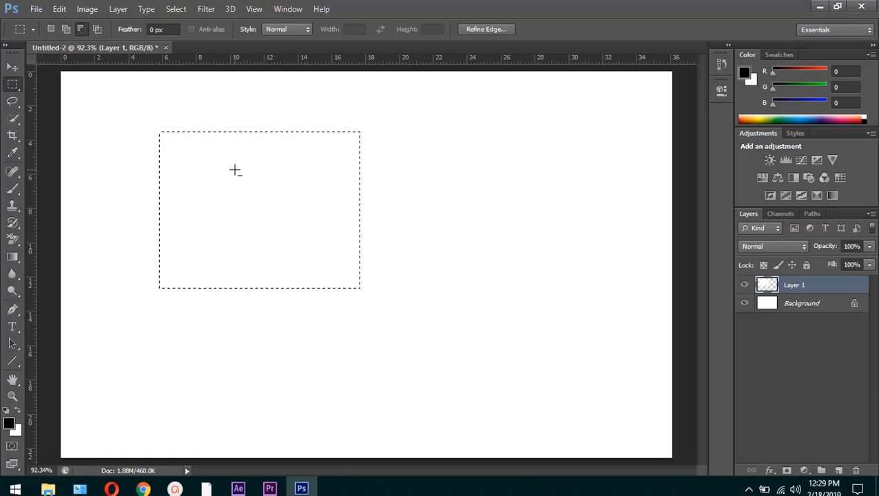
pyautogui.hotkey('ctrl', 'd')
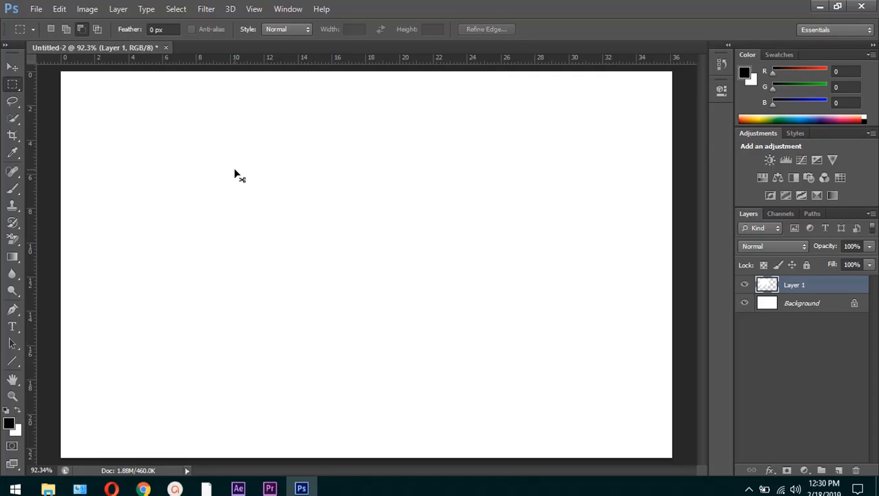
# Step: Draw a new rectangular selection with a smaller rectangle subtracted from its inside, and fill the resulting frame with black
pyautogui.click(51, 29)
pyautogui.moveTo(172, 153); pyautogui.dragTo(334, 273)
pyautogui.press('alt')
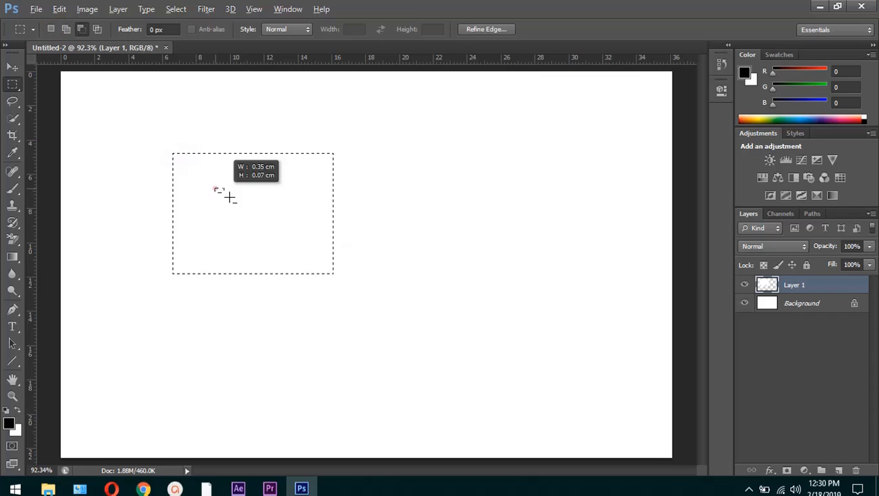
pyautogui.moveTo(270, 226); pyautogui.dragTo(272, 227)
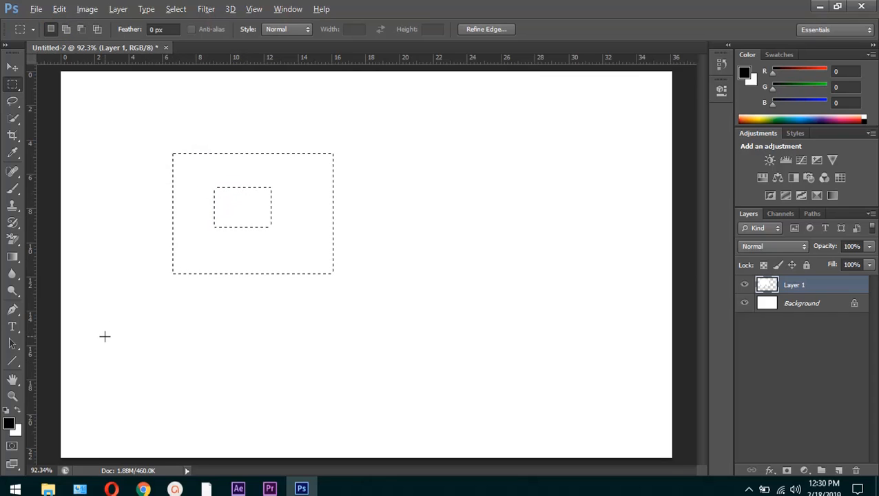
pyautogui.hotkey('alt', 'BackSpace')
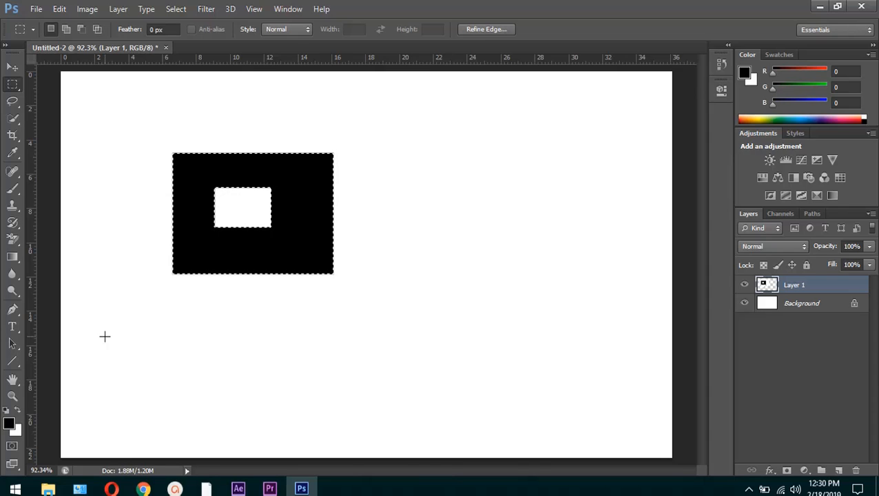
pyautogui.hotkey('ctrl', 'd')
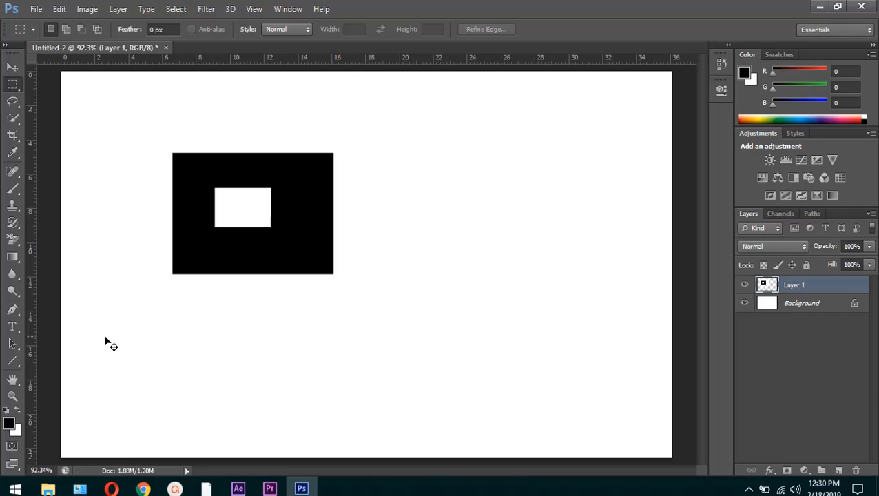
# Step: Step back through the history to remove the black frame and its selection
pyautogui.hotkey('ctrl', 'alt', 'z')
pyautogui.hotkey('ctrl', 'alt', 'z')
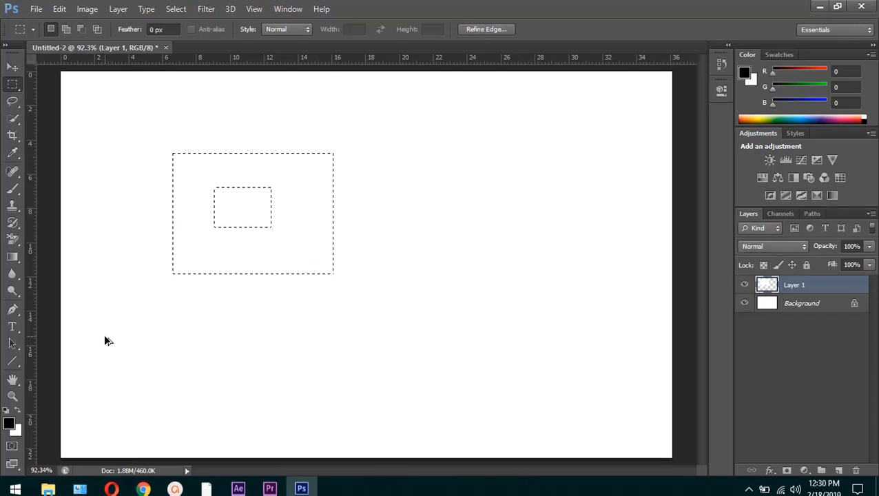
pyautogui.hotkey('ctrl', 'alt', 'z')
pyautogui.hotkey('ctrl', 'alt', 'z')
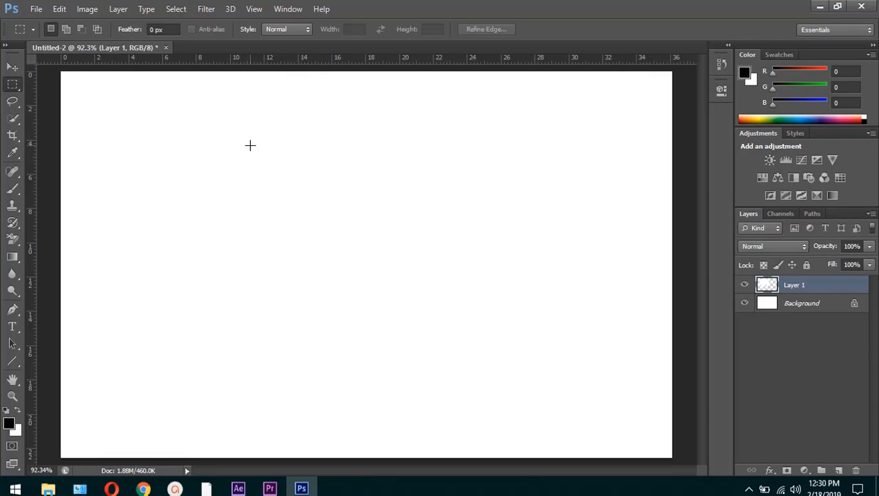
# Step: Draw a large rectangular marquee selection around the canvas's middle and set the foreground color to red (RGB 211, 0, 0)
pyautogui.moveTo(248, 130); pyautogui.dragTo(574, 316)
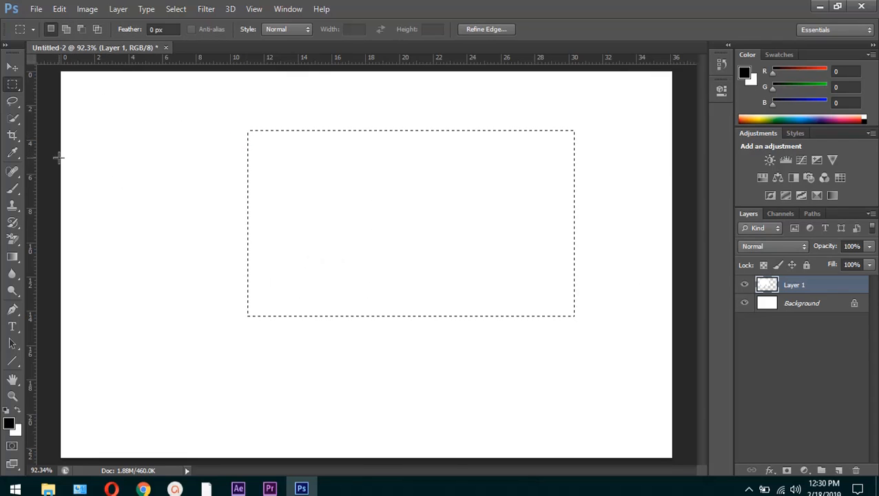
pyautogui.click(9, 423)
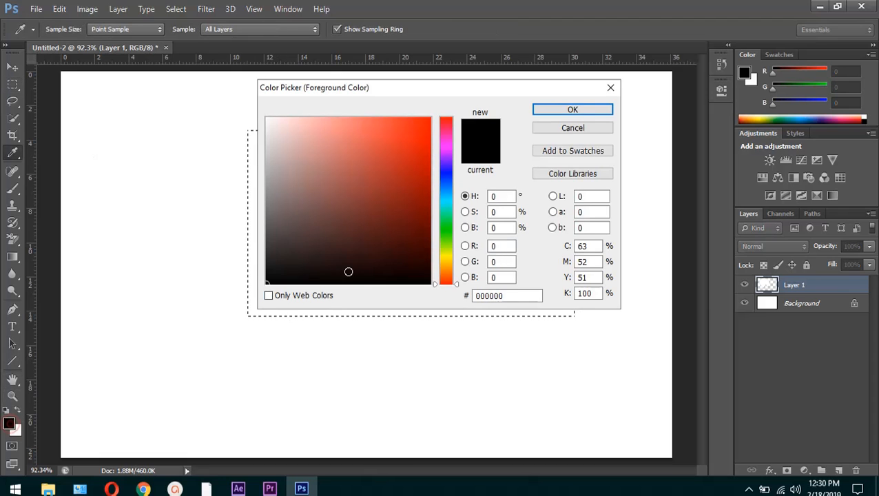
pyautogui.click(430, 145)
pyautogui.click(596, 111)
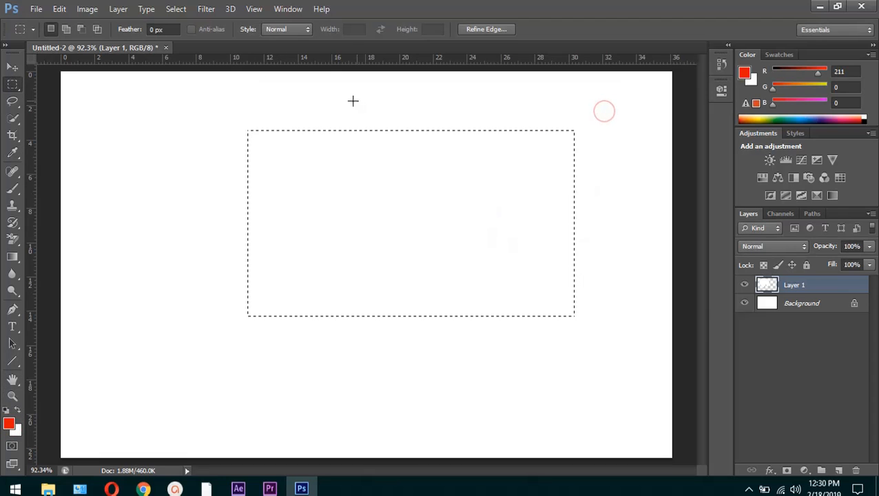
# Step: Set the Rectangular Marquee tool's feather to 50 px
pyautogui.click(156, 29)
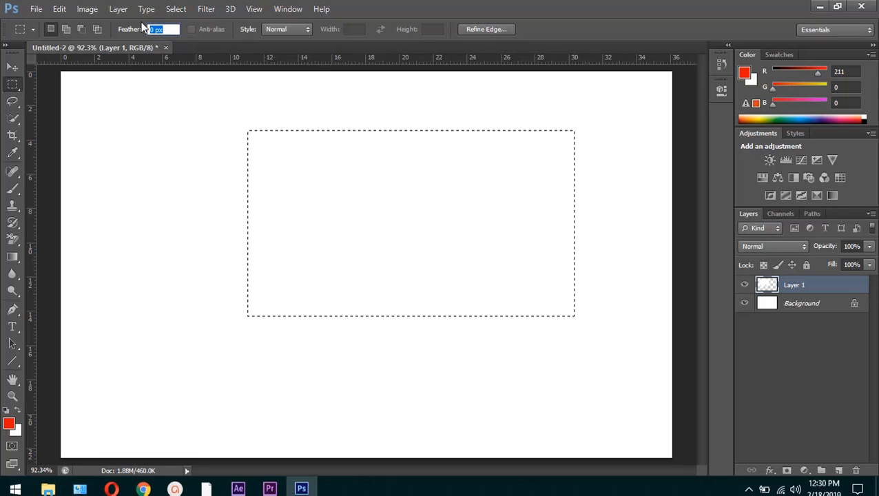
pyautogui.write('50')
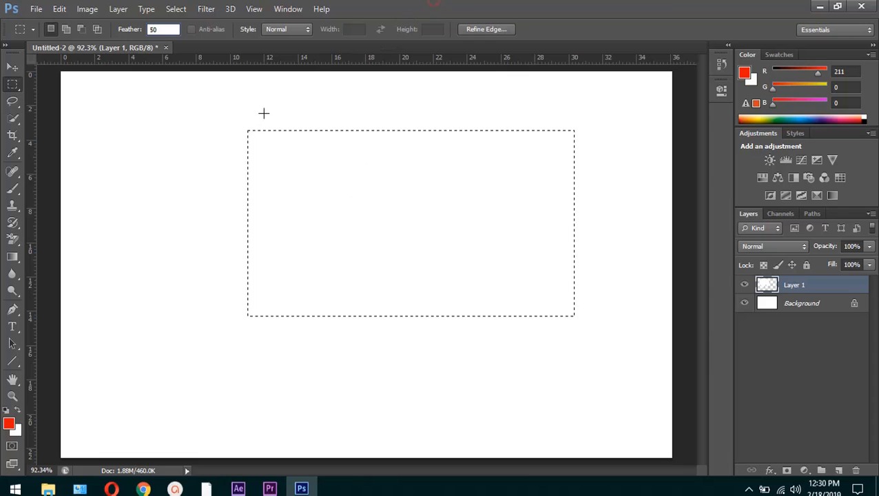
# Step: Fill the rectangular selection with the red foreground color, and undo the fill
pyautogui.press('alt')
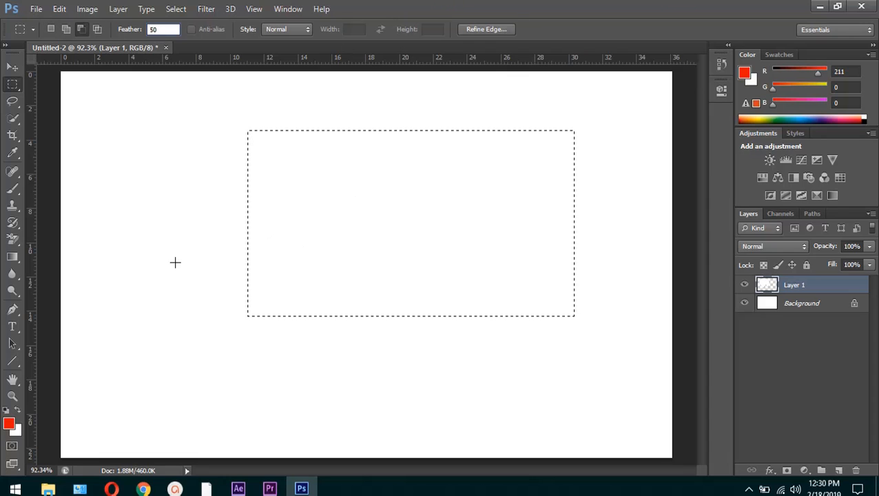
pyautogui.click(192, 38)
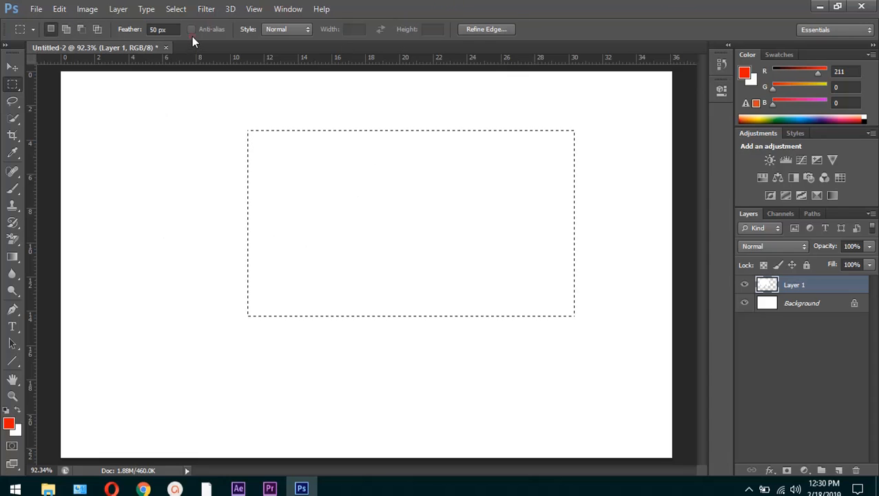
pyautogui.hotkey('alt', 'BackSpace')
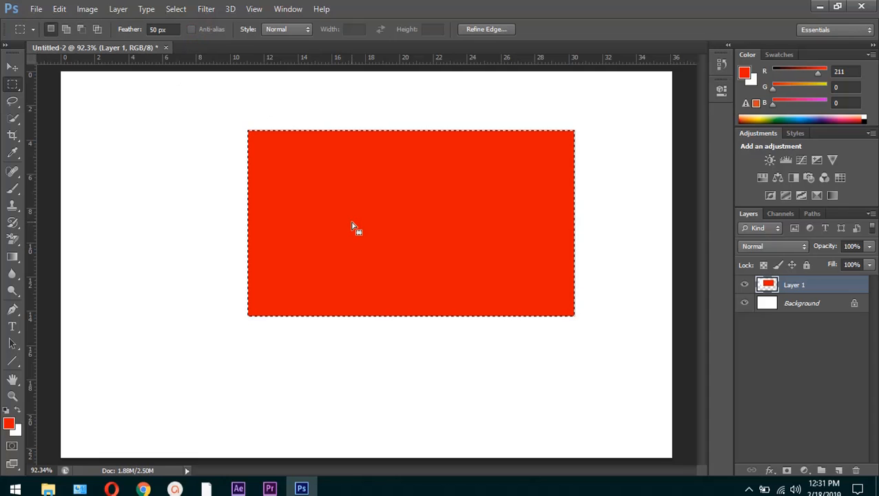
pyautogui.hotkey('ctrl', 'z')
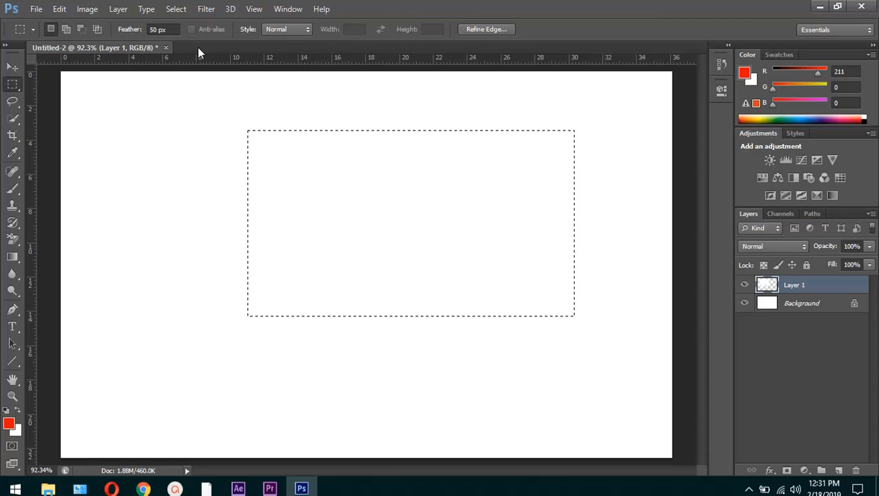
# Step: Draw two rectangular selections with the 50 px feather and sample white from the canvas as the foreground color
pyautogui.click(289, 31)
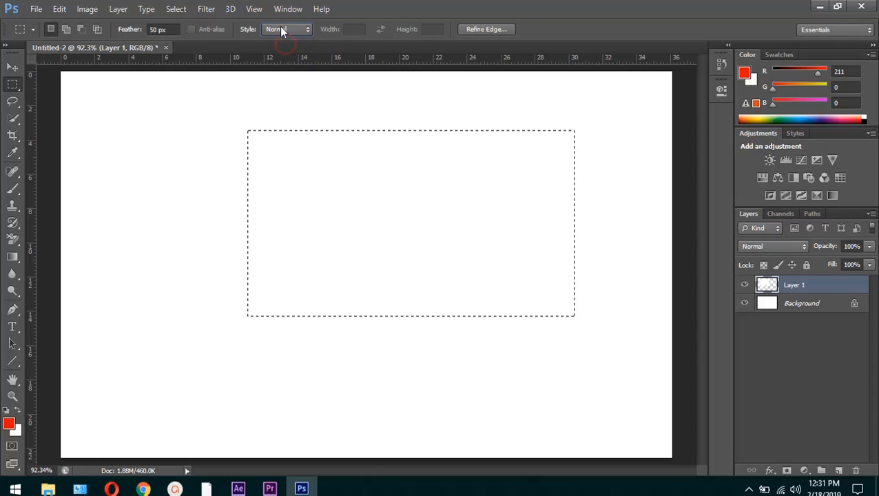
pyautogui.moveTo(130, 102); pyautogui.dragTo(217, 250)
pyautogui.moveTo(275, 116); pyautogui.dragTo(448, 291)
pyautogui.click(13, 153)
pyautogui.click(161, 87)
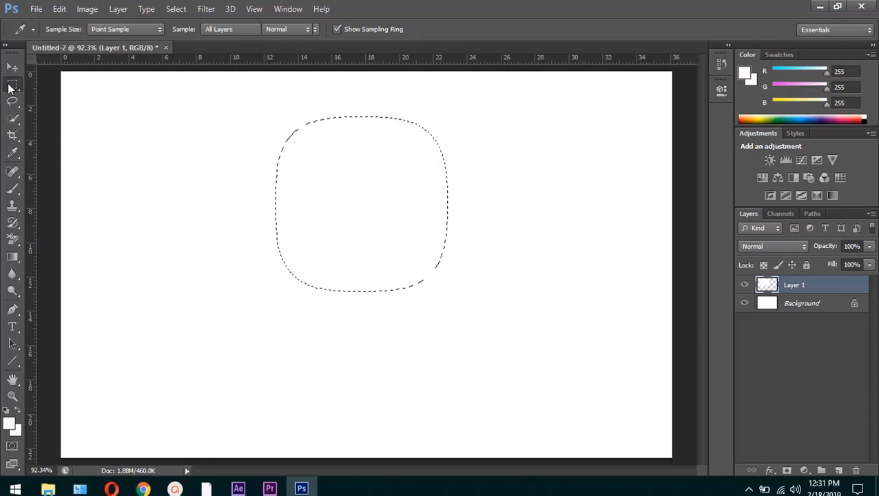
# Step: Draw several trial marquee selections with the 50 px feather, ending with a wide, flat one in the canvas's upper-left area
pyautogui.click(12, 84)
pyautogui.moveTo(82, 149); pyautogui.dragTo(247, 255)
pyautogui.moveTo(243, 157); pyautogui.dragTo(376, 264)
pyautogui.moveTo(230, 129); pyautogui.dragTo(331, 230)
pyautogui.moveTo(287, 213); pyautogui.dragTo(350, 238)
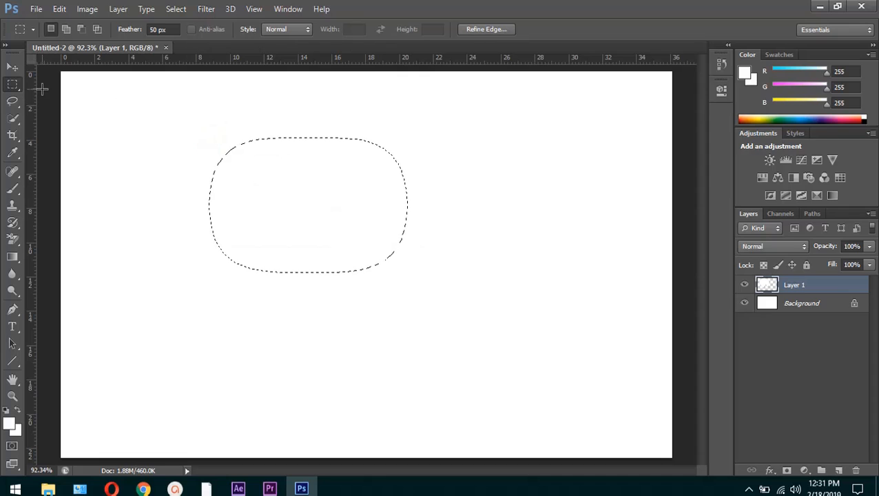
pyautogui.moveTo(107, 109); pyautogui.dragTo(343, 177)
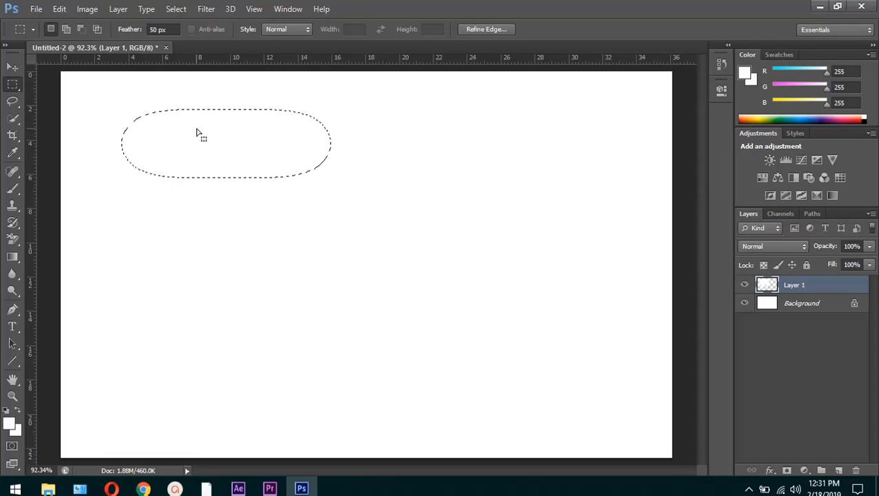
# Step: Set the foreground color to pure red (ff0000) and fill the feathered selection with it
pyautogui.click(10, 423)
pyautogui.moveTo(405, 208); pyautogui.dragTo(431, 118)
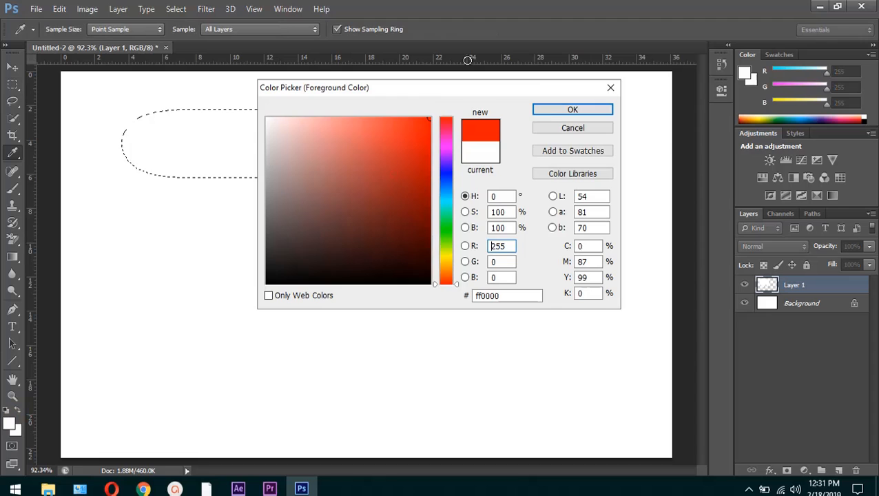
pyautogui.click(552, 108)
pyautogui.hotkey('alt', 'BackSpace')
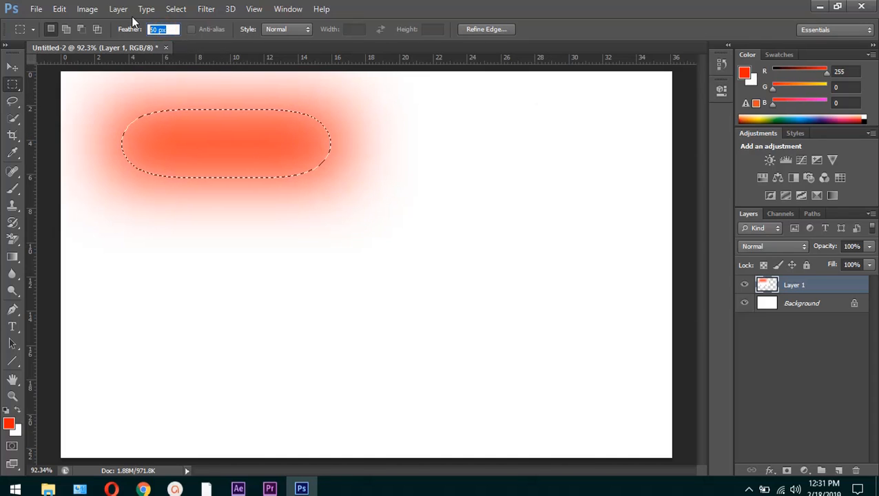
# Step: Set the marquee feather to 10 px, fill a new wide, flat selection at the canvas's middle with red, and deselect it
pyautogui.write('10')
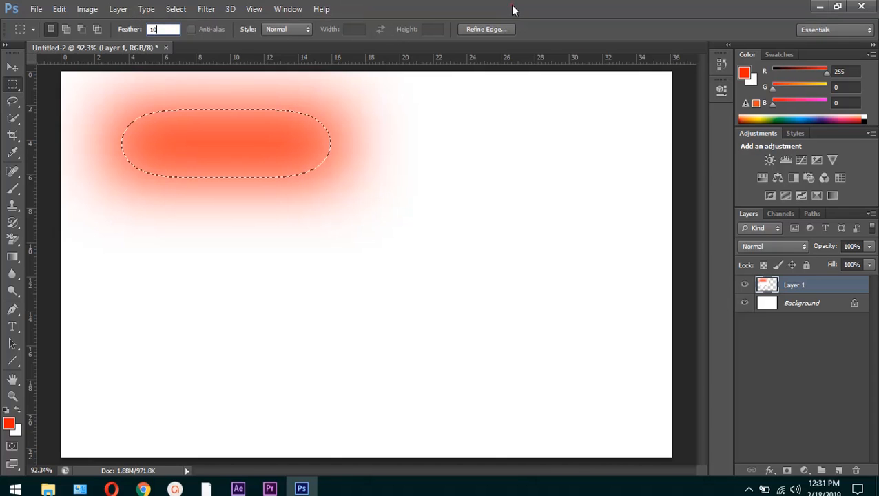
pyautogui.click(218, 36)
pyautogui.rightClick(12, 86)
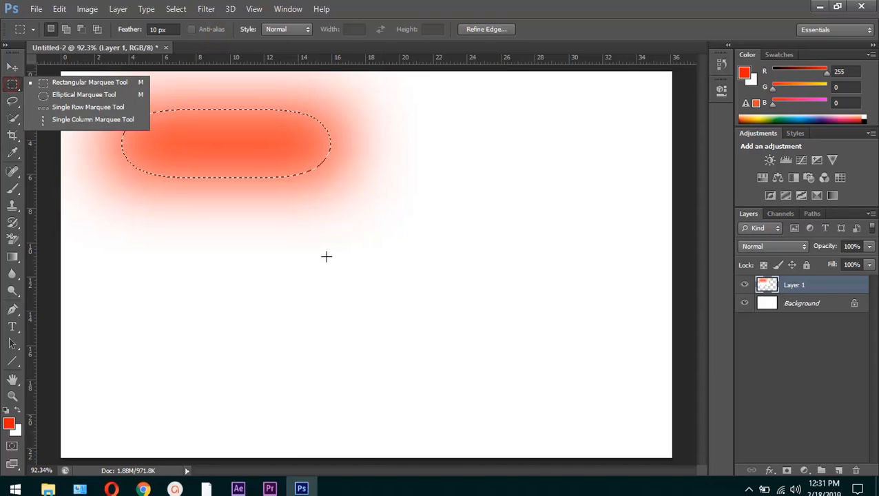
pyautogui.moveTo(280, 238); pyautogui.dragTo(484, 285)
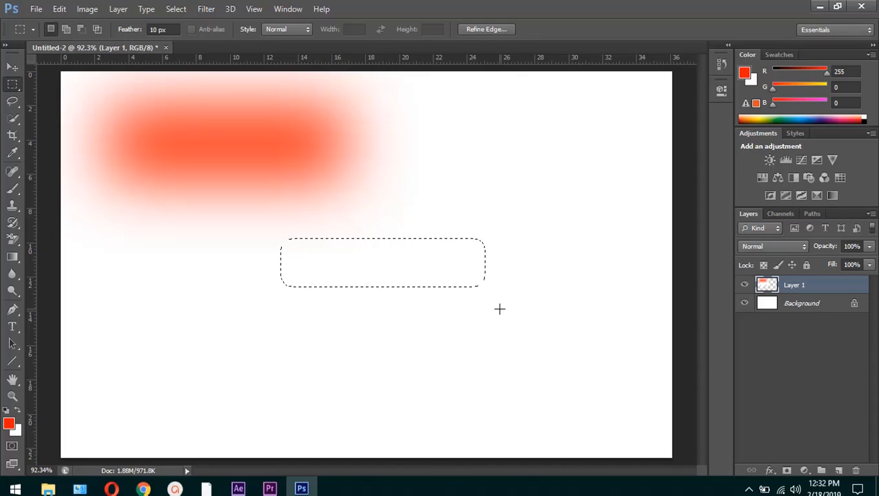
pyautogui.hotkey('alt', 'BackSpace')
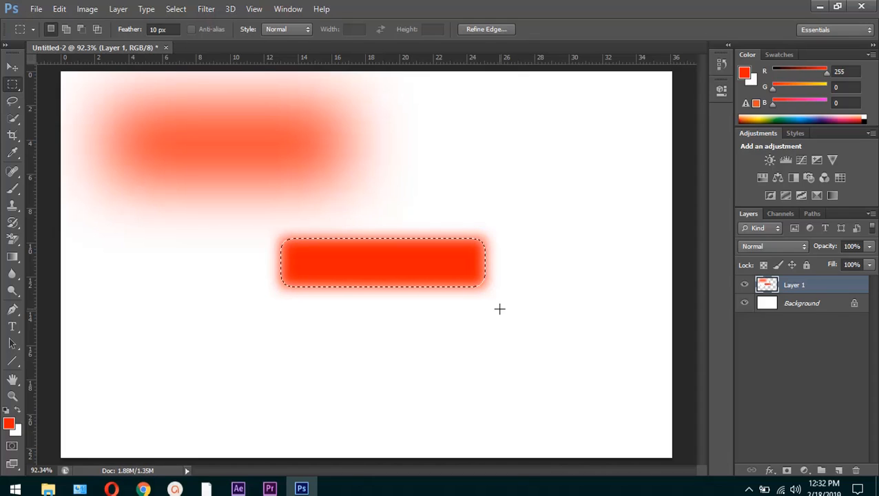
pyautogui.hotkey('ctrl', 'd')
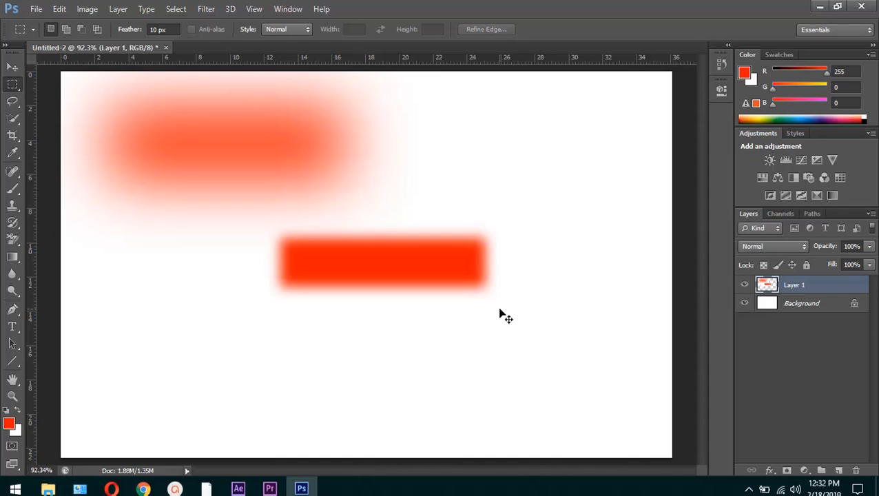
# Step: Set the marquee feather to 0 px, fill a new nearly square selection in the canvas's lower-left area with red, and deselect it
pyautogui.click(177, 29)
pyautogui.press('Return')
pyautogui.moveTo(121, 259); pyautogui.dragTo(279, 406)
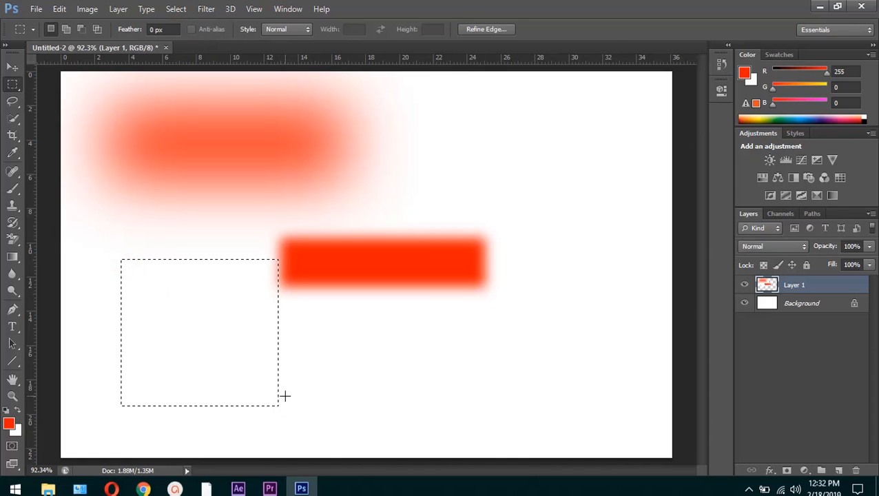
pyautogui.hotkey('alt', 'BackSpace')
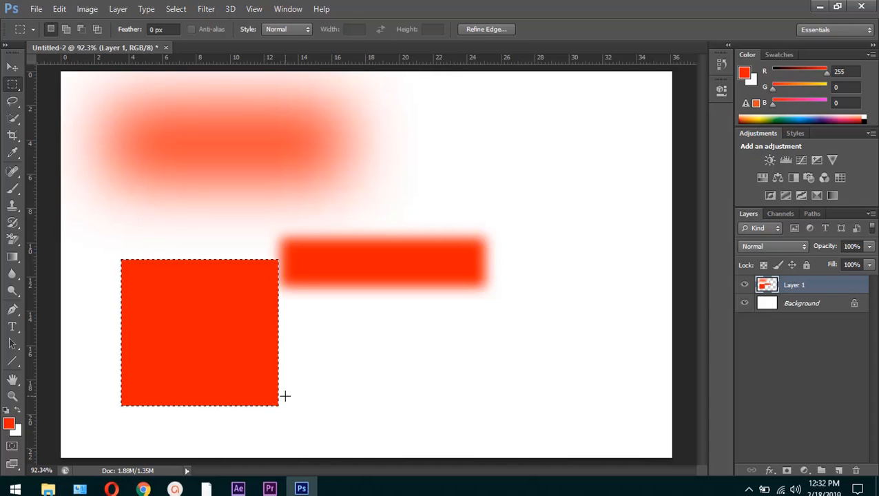
pyautogui.hotkey('ctrl', 'd')
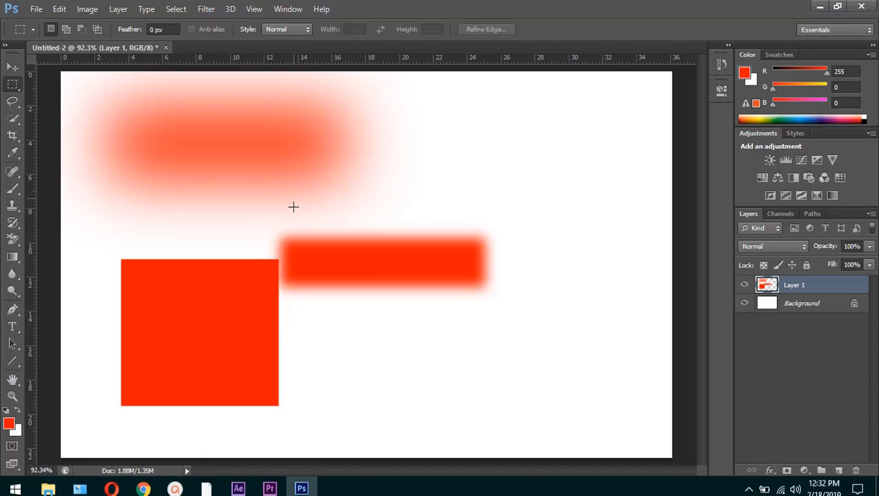
# Step: Step back through the history to remove all three red fills and their selections
pyautogui.hotkey('ctrl', 'alt', 'z')
pyautogui.hotkey('ctrl', 'alt', 'z')
pyautogui.hotkey('ctrl', 'alt', 'z')
pyautogui.hotkey('ctrl', 'alt', 'z')
pyautogui.hotkey('ctrl', 'alt', 'z')
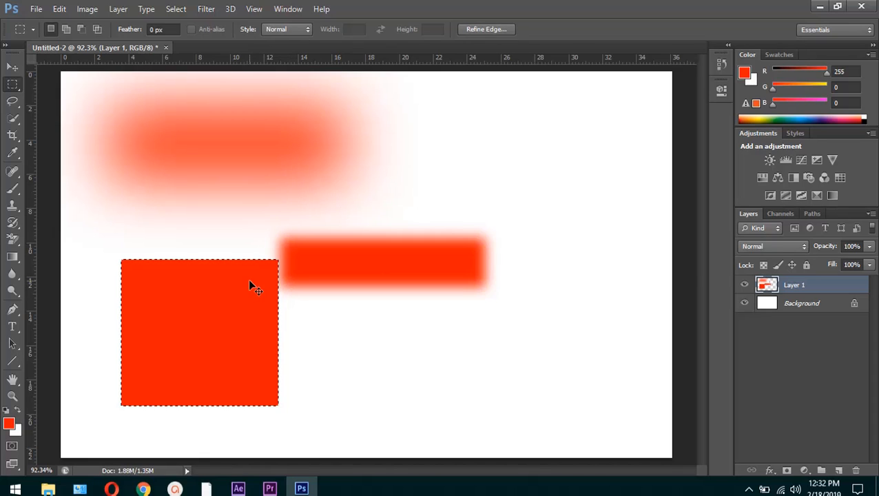
pyautogui.hotkey('ctrl', 'alt', 'z')
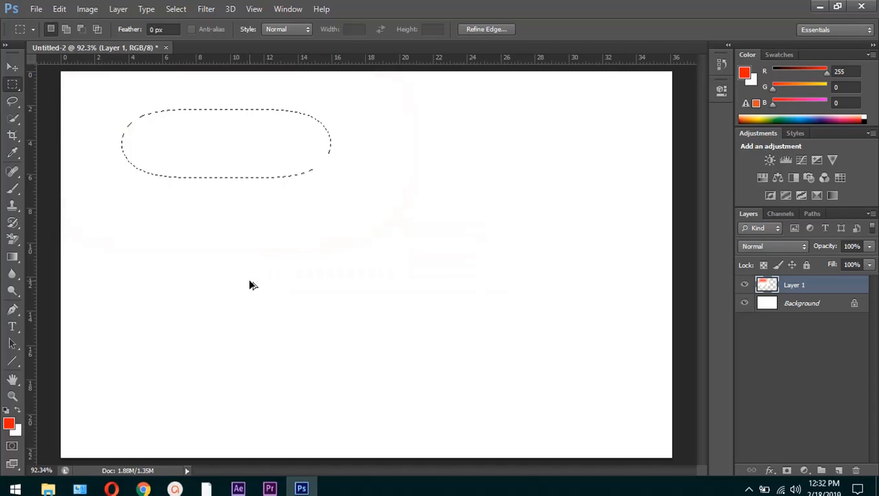
pyautogui.hotkey('ctrl', 'alt', 'z')
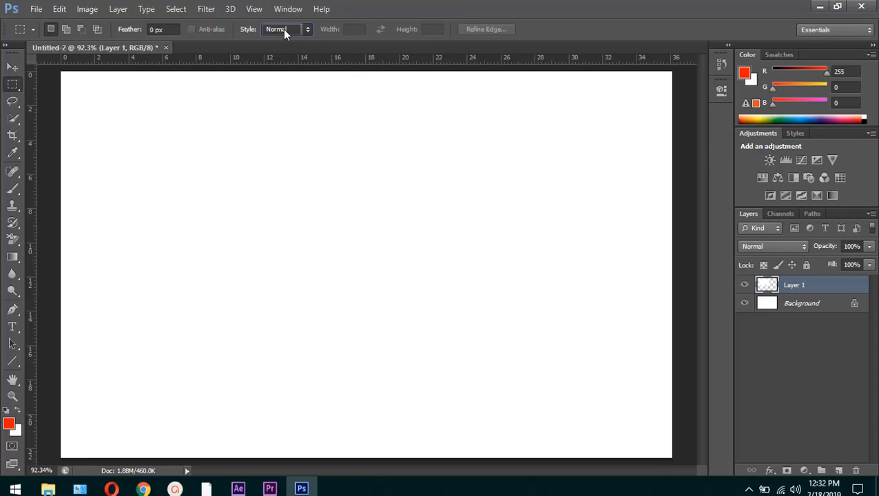
# Step: Draw three freely sized rectangular selections in Normal style, ending with a large one over the canvas's upper-left area
pyautogui.rightClick(11, 88)
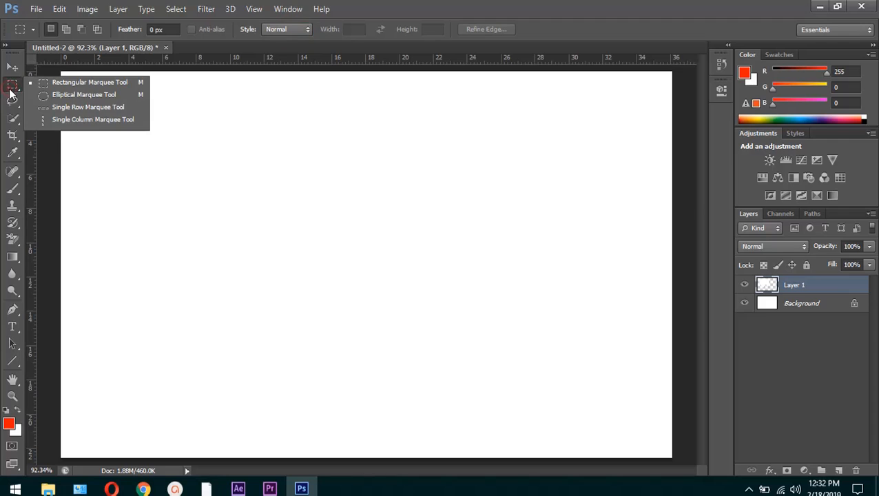
pyautogui.moveTo(196, 133); pyautogui.dragTo(413, 294)
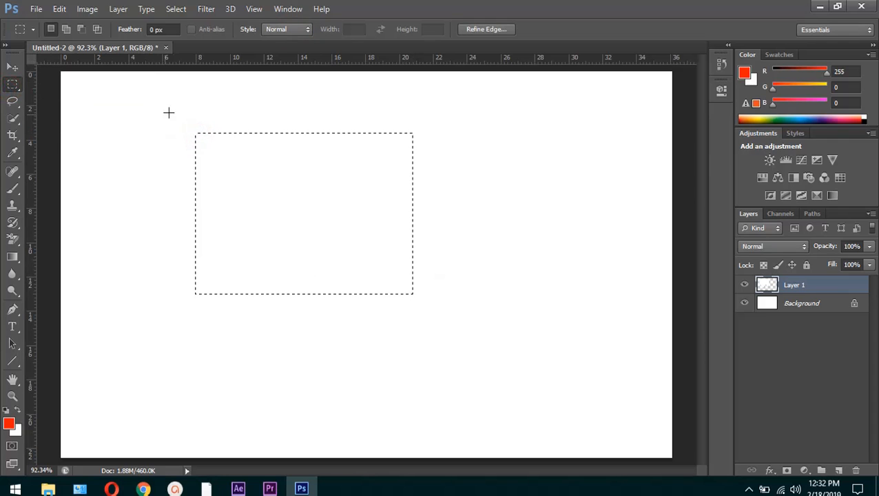
pyautogui.moveTo(180, 125); pyautogui.dragTo(510, 297)
pyautogui.moveTo(98, 96); pyautogui.dragTo(425, 308)
# Step: Set the Rectangular Marquee style to Fixed Ratio with width 3 and height 1.5
pyautogui.click(286, 29)
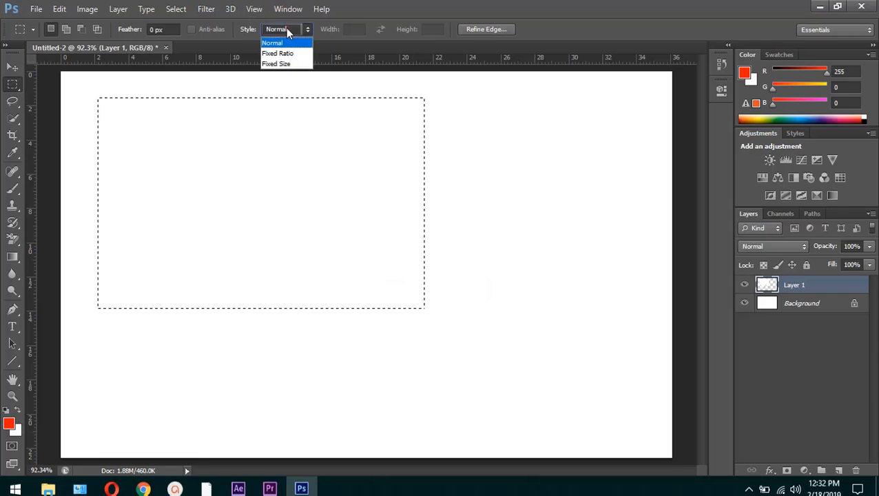
pyautogui.click(288, 53)
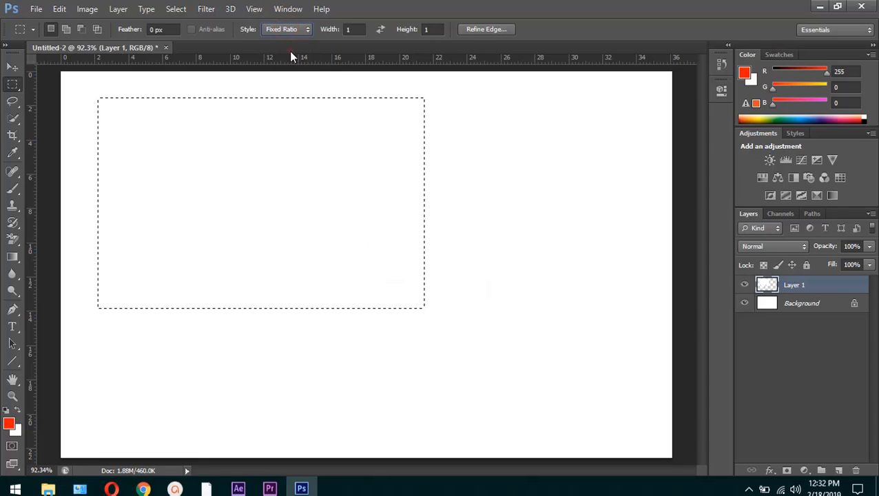
pyautogui.doubleClick(353, 30)
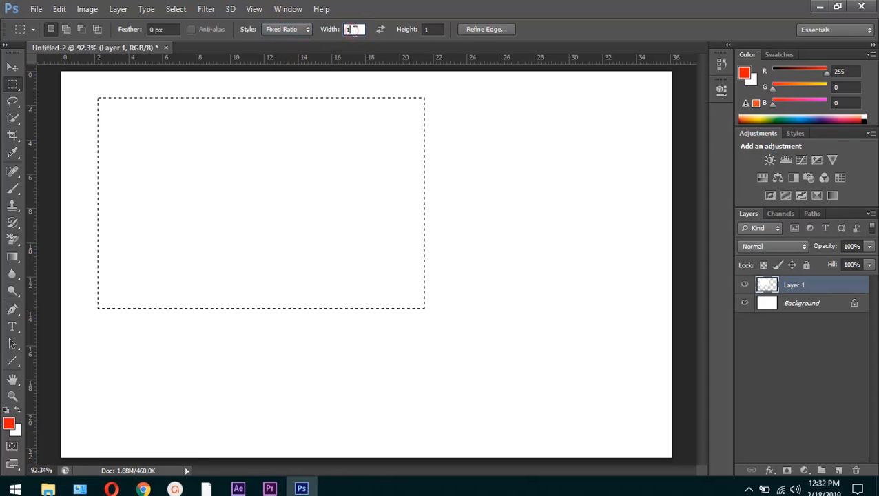
pyautogui.write('3')
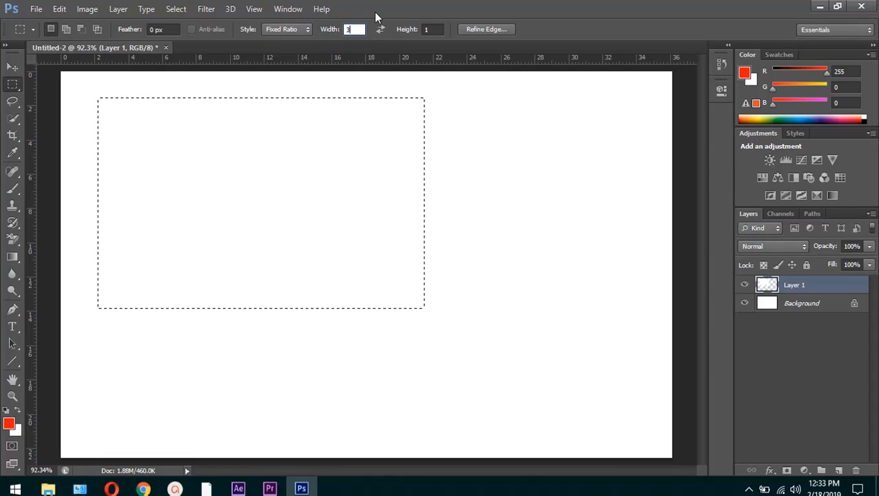
pyautogui.doubleClick(433, 29)
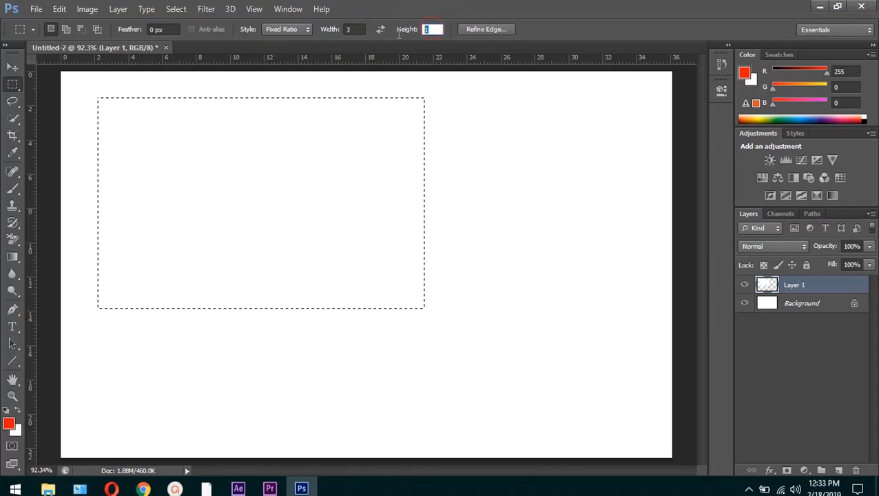
pyautogui.write('1')
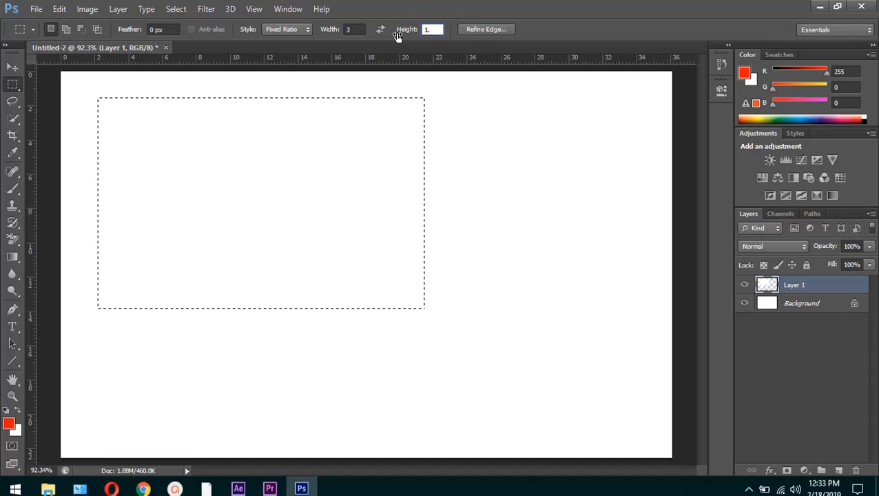
pyautogui.write('.5')
pyautogui.click(580, 31)
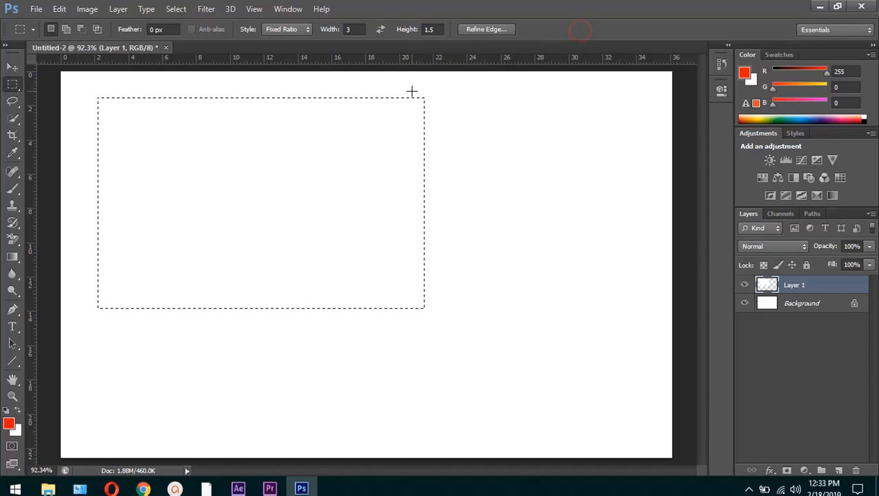
# Step: Draw a small and a larger selection with the 3 to 1.5 fixed ratio, and deselect
pyautogui.moveTo(135, 333); pyautogui.dragTo(582, 384)
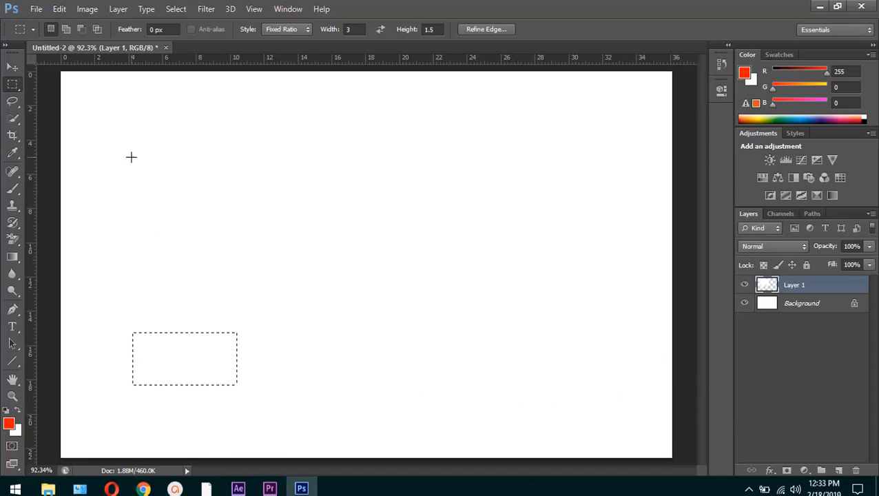
pyautogui.moveTo(131, 157); pyautogui.dragTo(596, 301)
pyautogui.hotkey('ctrl', 'd')
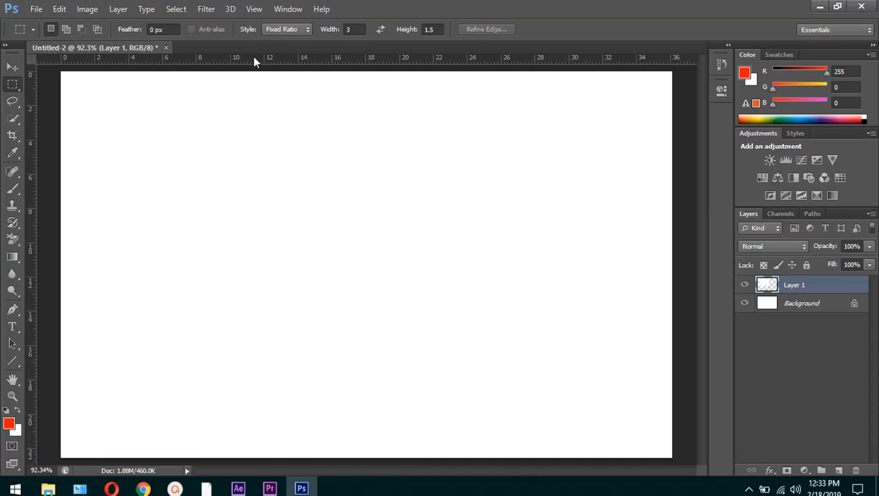
# Step: Set the marquee style to Fixed Size, 50 px wide and 50 px high, and place a selection right of the canvas's upper middle
pyautogui.click(308, 30)
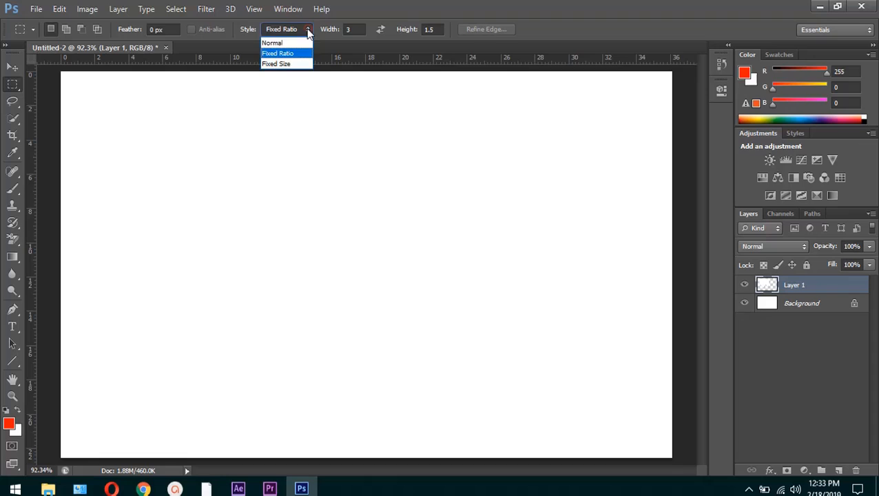
pyautogui.click(284, 63)
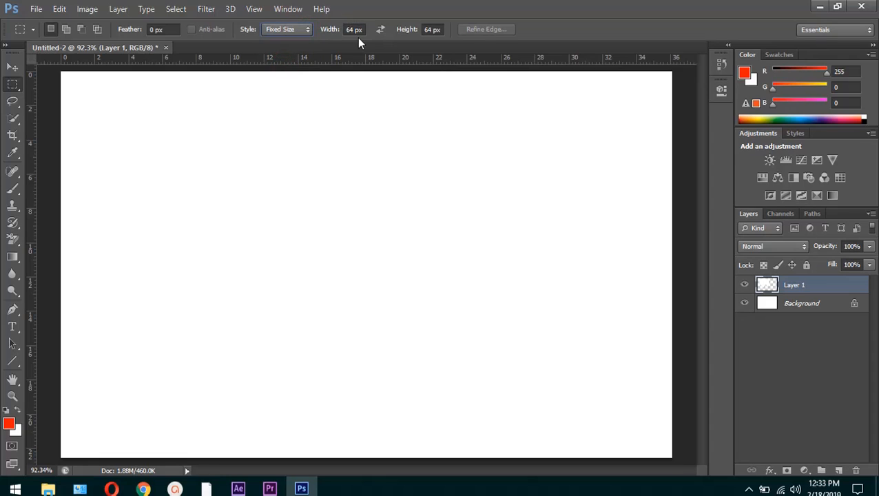
pyautogui.click(438, 29)
pyautogui.write('50')
pyautogui.click(360, 29)
pyautogui.write('50')
pyautogui.moveTo(191, 113); pyautogui.dragTo(415, 183)
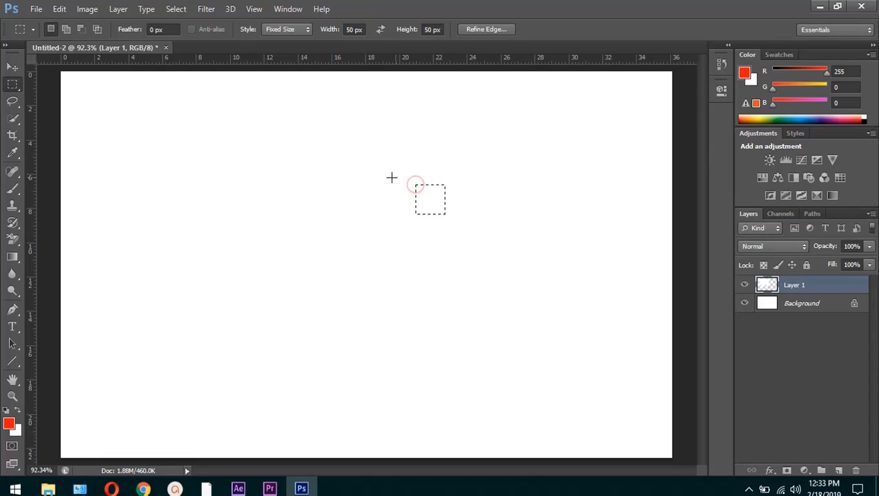
# Step: Scatter many separate 50 by 50 px selections across the canvas, adding each to the existing selection, and deselect them all
pyautogui.click(276, 140)
pyautogui.moveTo(204, 198); pyautogui.dragTo(245, 236)
pyautogui.keyDown('shift'); pyautogui.click(358, 202); pyautogui.keyUp('shift')
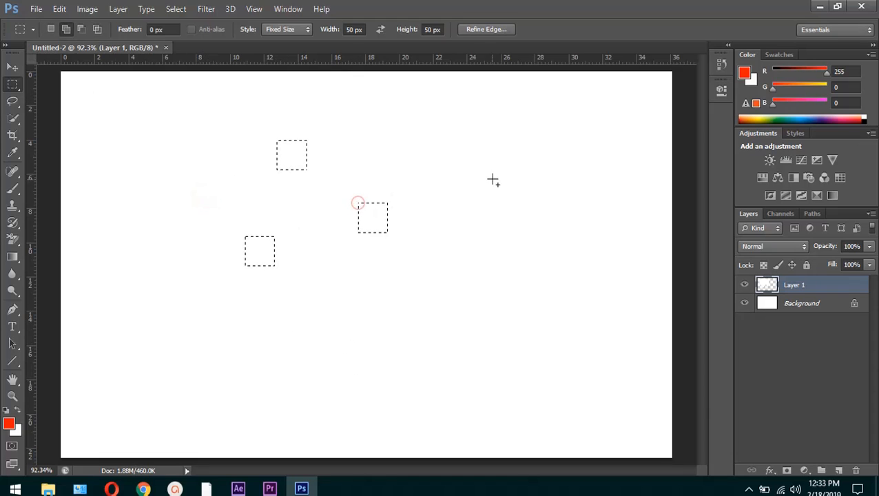
pyautogui.keyDown('shift'); pyautogui.click(526, 158); pyautogui.keyUp('shift')
pyautogui.keyDown('shift'); pyautogui.click(131, 119); pyautogui.keyUp('shift')
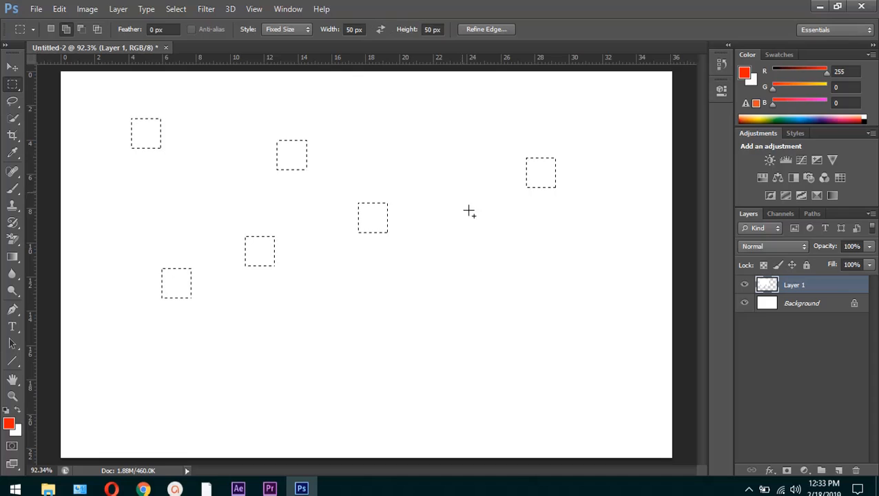
pyautogui.keyDown('shift'); pyautogui.click(409, 127); pyautogui.keyUp('shift')
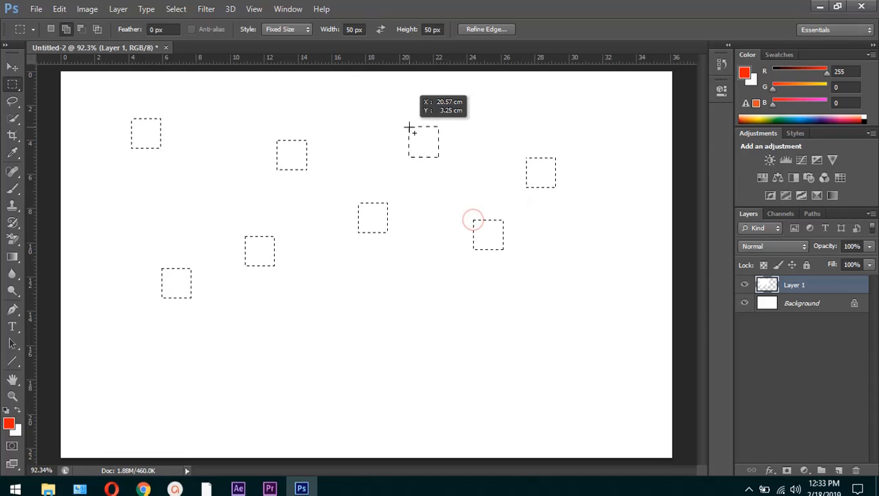
pyautogui.keyDown('shift'); pyautogui.click(221, 94); pyautogui.keyUp('shift')
pyautogui.keyDown('shift'); pyautogui.click(201, 160); pyautogui.keyUp('shift')
pyautogui.keyDown('shift'); pyautogui.click(154, 222); pyautogui.keyUp('shift')
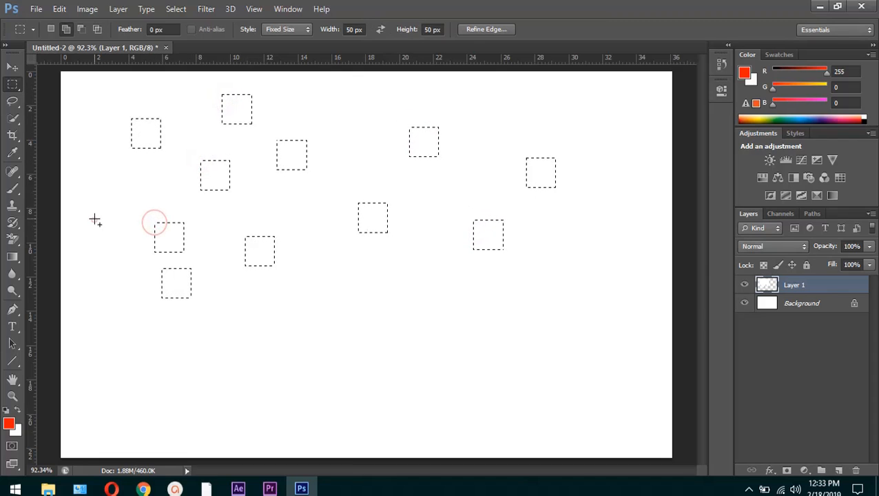
pyautogui.keyDown('shift'); pyautogui.click(95, 219); pyautogui.keyUp('shift')
pyautogui.keyDown('shift'); pyautogui.click(106, 328); pyautogui.keyUp('shift')
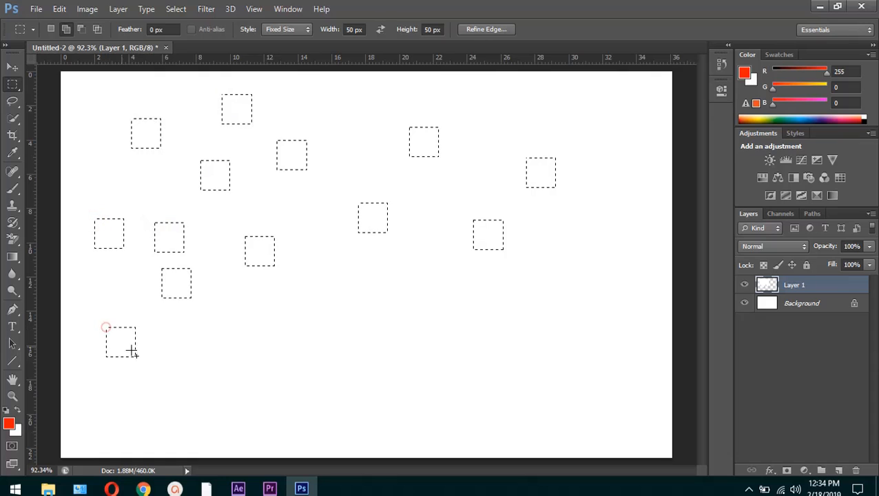
pyautogui.keyDown('shift'); pyautogui.click(283, 351); pyautogui.keyUp('shift')
pyautogui.keyDown('shift'); pyautogui.click(377, 349); pyautogui.keyUp('shift')
pyautogui.keyDown('shift'); pyautogui.click(334, 273); pyautogui.keyUp('shift')
pyautogui.keyDown('shift'); pyautogui.click(297, 194); pyautogui.keyUp('shift')
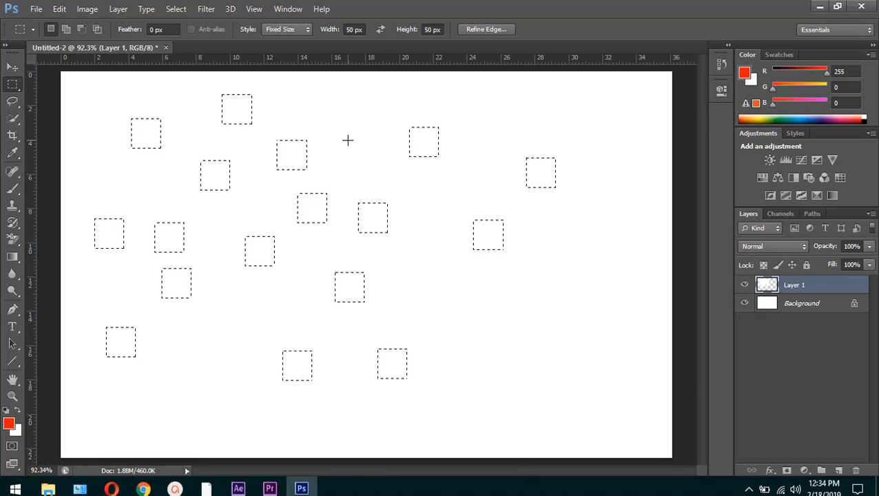
pyautogui.hotkey('ctrl', 'd')
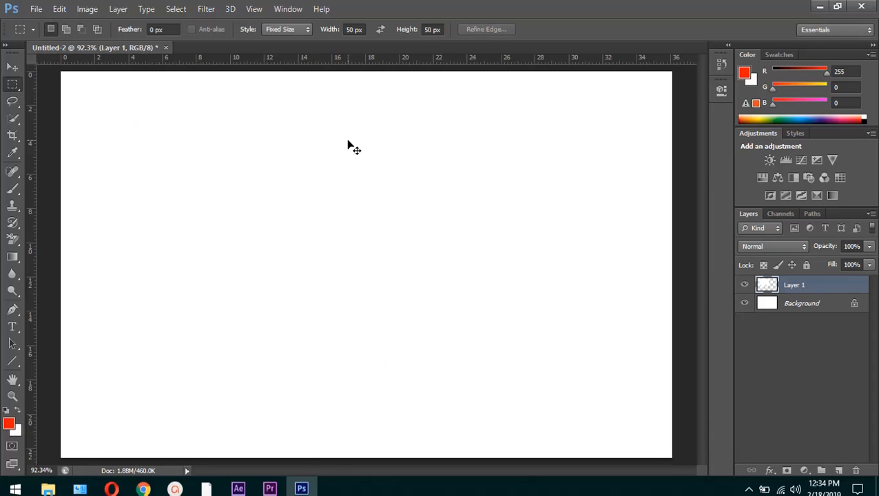
# Step: Draw a circular selection about 9 cm wide in the canvas's upper-left area with the Elliptical Marquee, fill it with red and deselect
pyautogui.rightClick(14, 86)
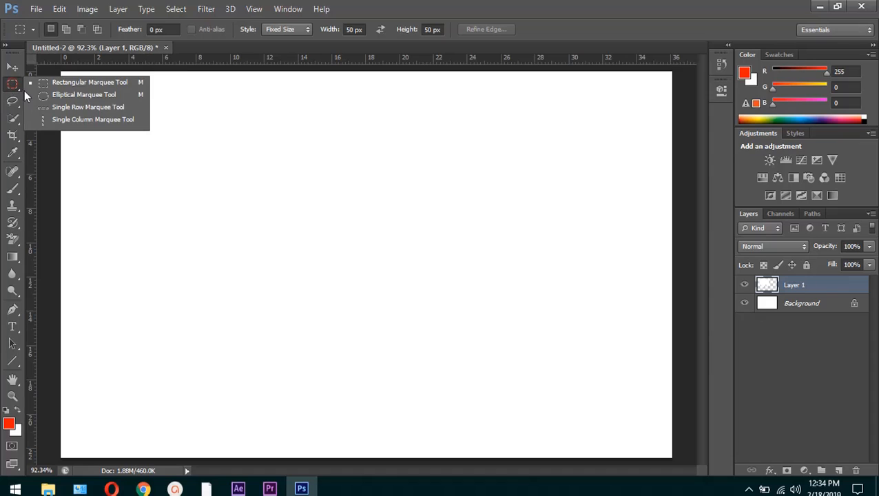
pyautogui.click(76, 95)
pyautogui.moveTo(181, 129); pyautogui.dragTo(559, 279)
pyautogui.hotkey('alt', 'BackSpace')
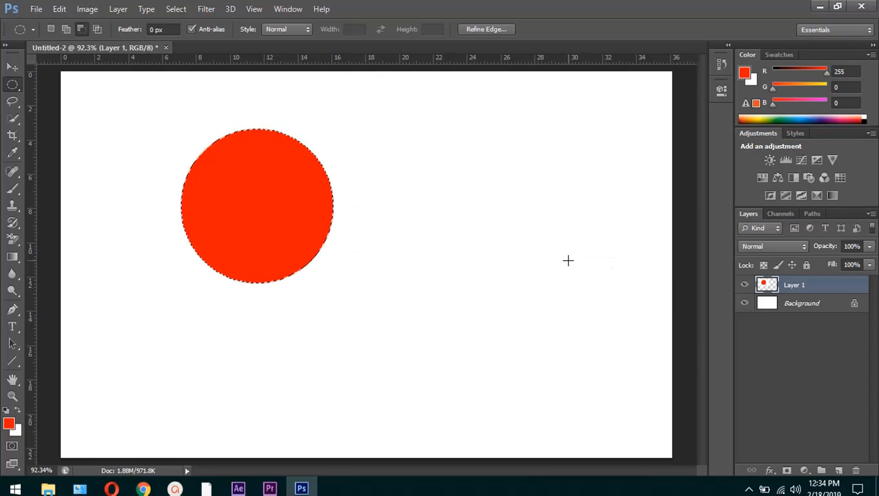
pyautogui.hotkey('ctrl', 'd')
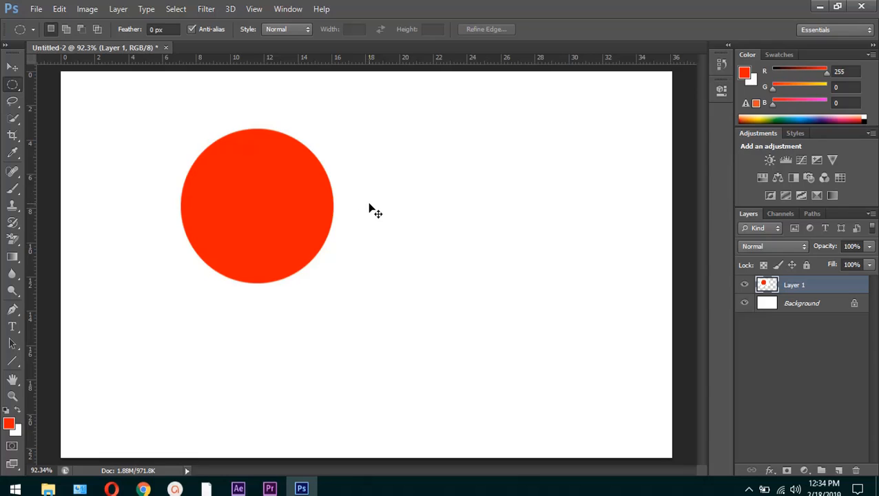
# Step: Restore the circular selection, delete the red circle from Layer 1 and clear the selection
pyautogui.hotkey('ctrl', 'z')
pyautogui.hotkey('ctrl', 'd')
pyautogui.hotkey('ctrl', 'z')
pyautogui.press('Delete')
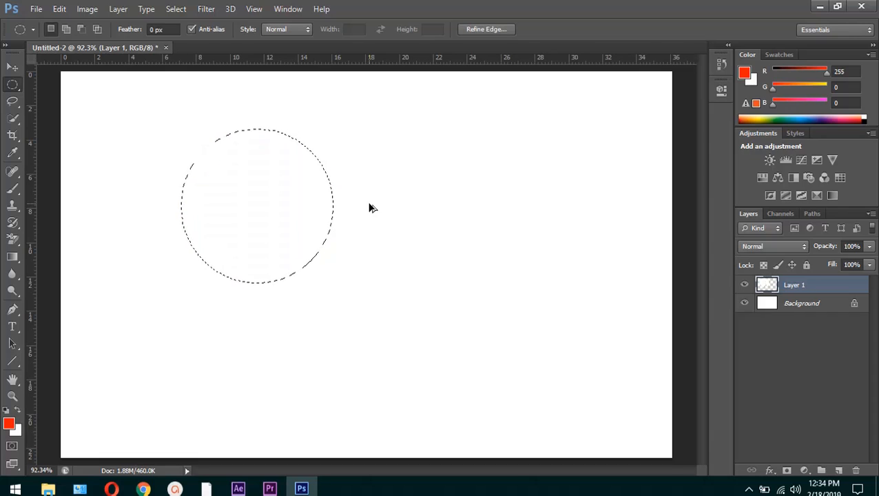
pyautogui.hotkey('ctrl', 'd')
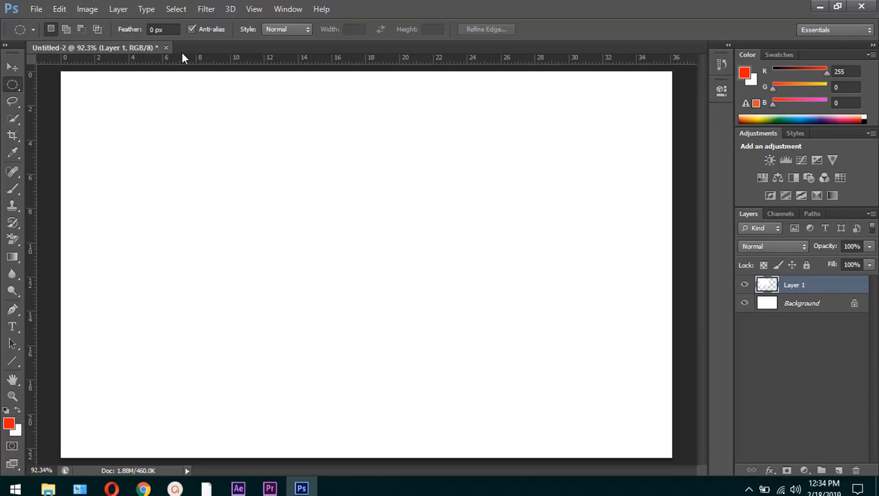
# Step: Open LOGO.jpg from the LOGO folder as a separate document, and close it again
pyautogui.click(280, 29)
pyautogui.click(280, 30)
pyautogui.click(35, 10)
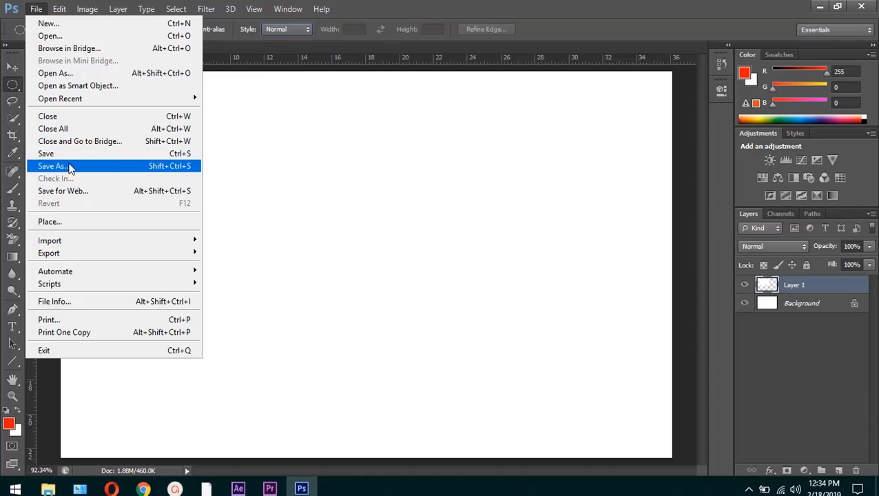
pyautogui.click(72, 38)
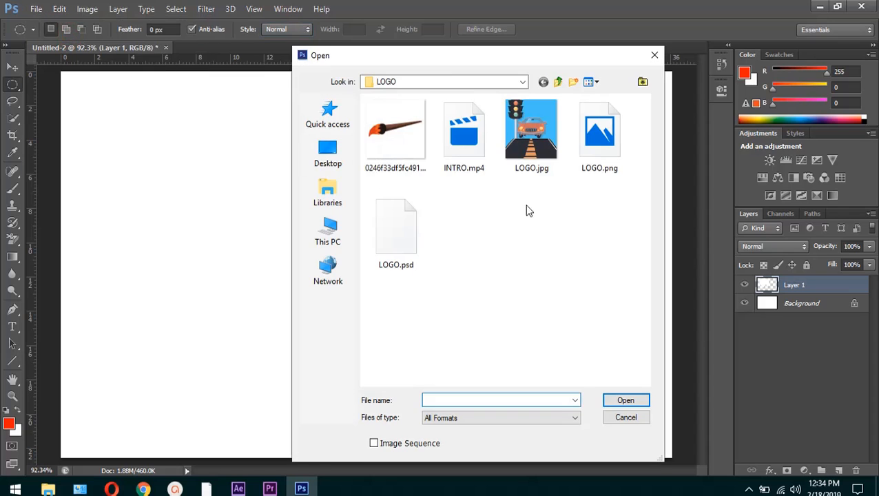
pyautogui.doubleClick(522, 121)
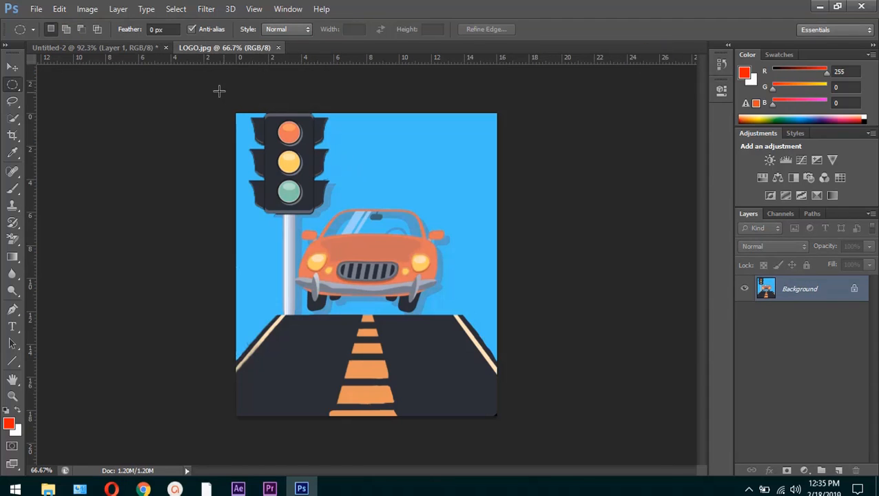
pyautogui.click(279, 48)
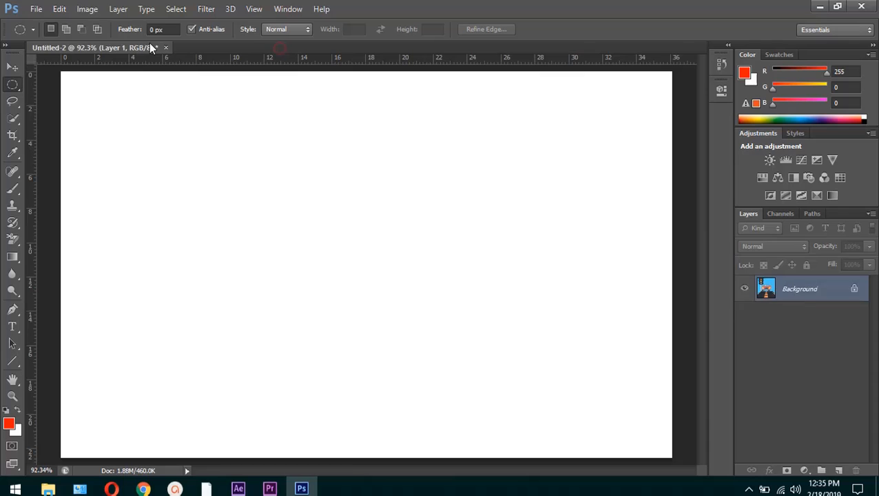
# Step: Place LOGO.jpg from the LOGO folder into the blank document at its default size and position
pyautogui.click(36, 9)
pyautogui.click(66, 219)
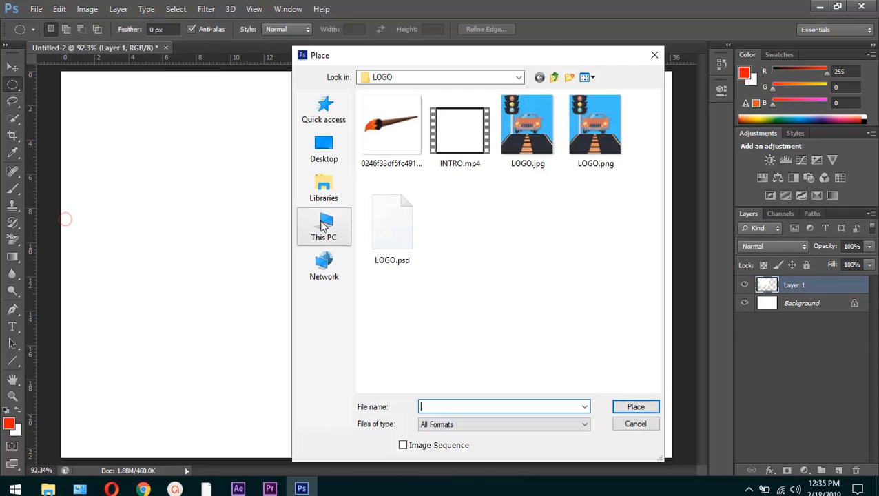
pyautogui.doubleClick(527, 150)
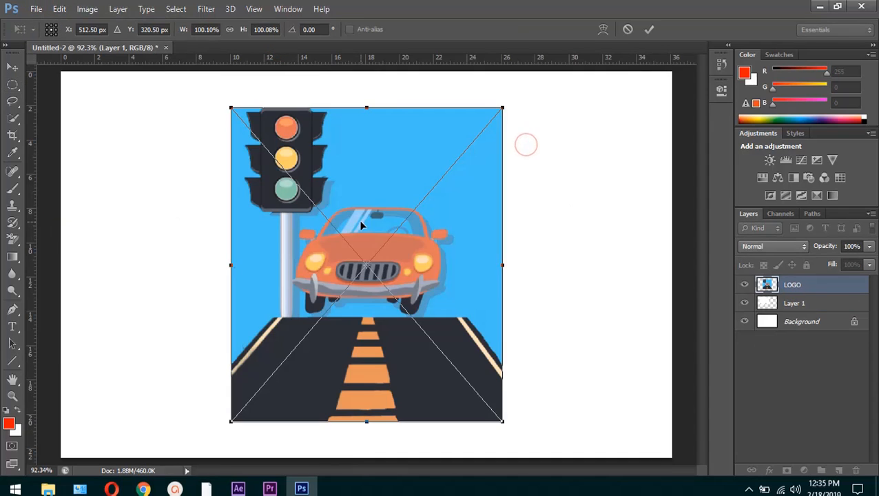
pyautogui.click(648, 29)
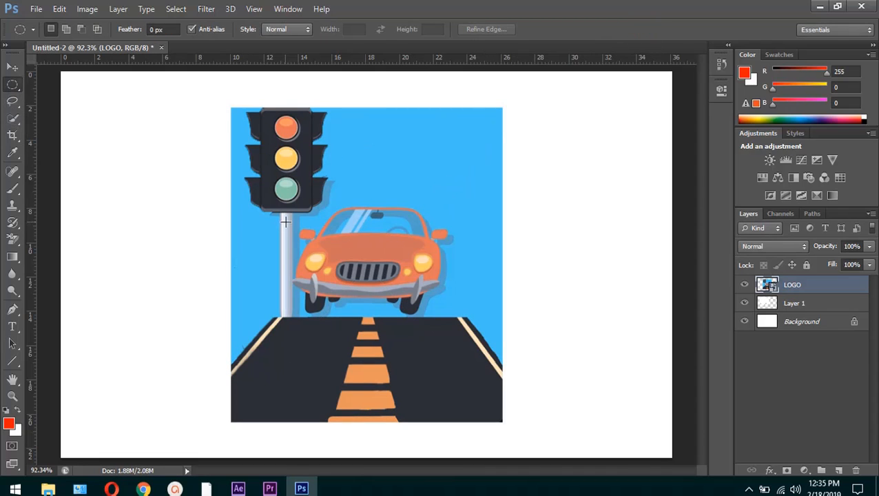
# Step: Set the Rectangular Marquee style to Normal, draw a selection about 7 by 8 cm over most of the car, and invert it
pyautogui.rightClick(14, 85)
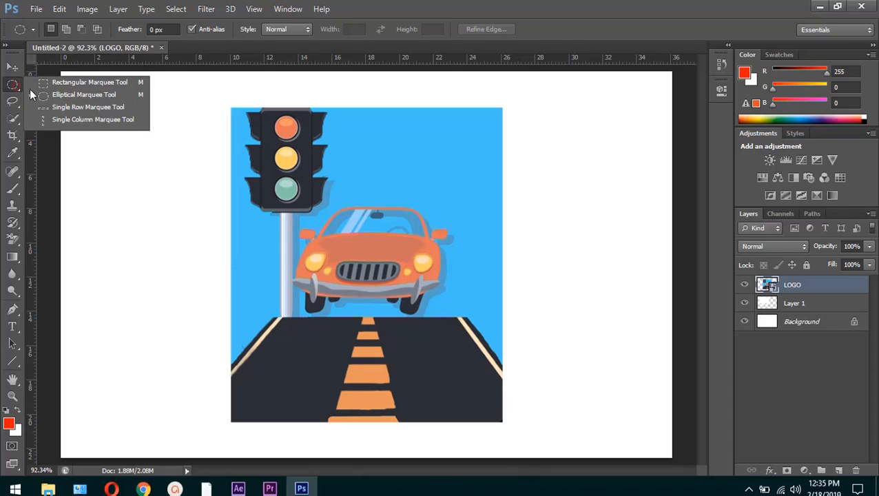
pyautogui.click(46, 84)
pyautogui.click(420, 302)
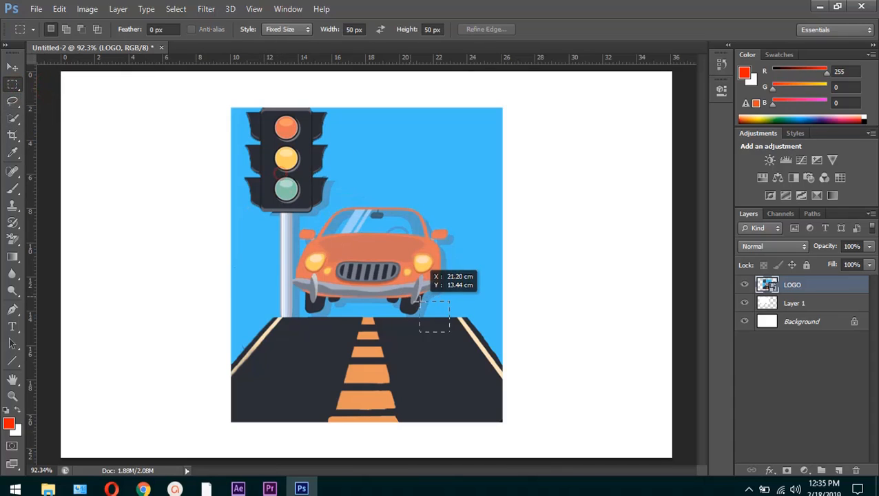
pyautogui.click(288, 29)
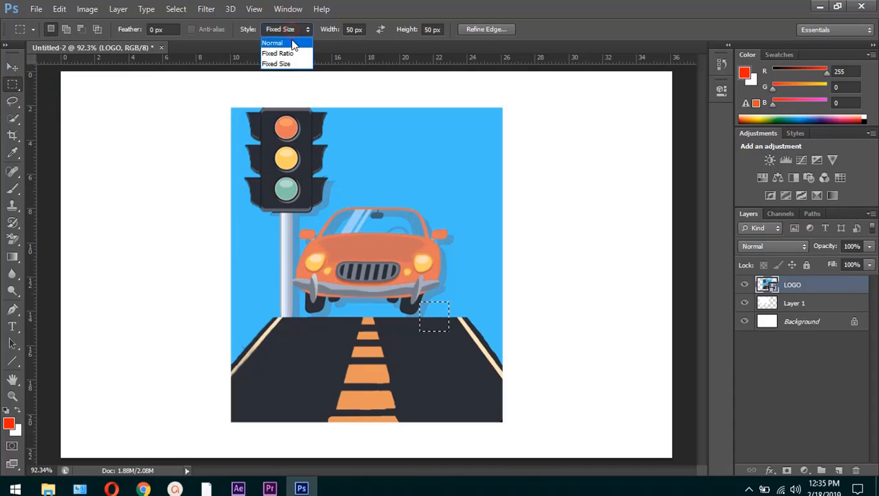
pyautogui.click(284, 40)
pyautogui.moveTo(299, 192); pyautogui.dragTo(412, 327)
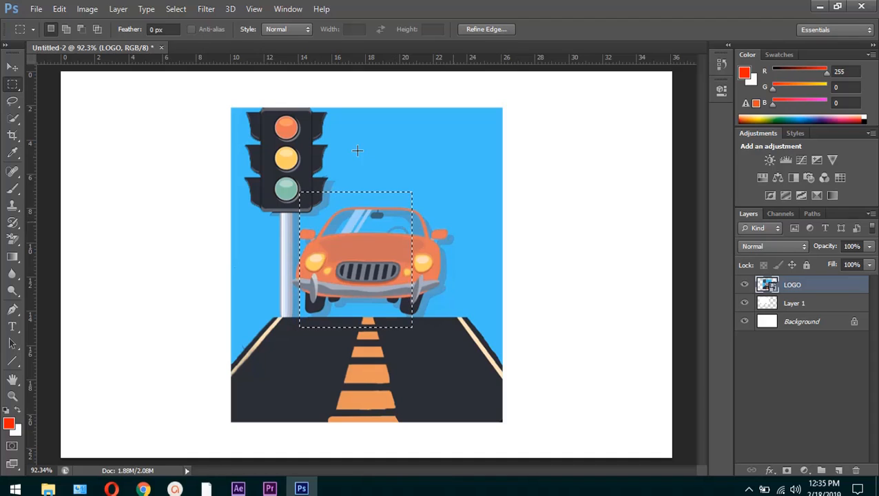
pyautogui.click(174, 9)
pyautogui.click(209, 62)
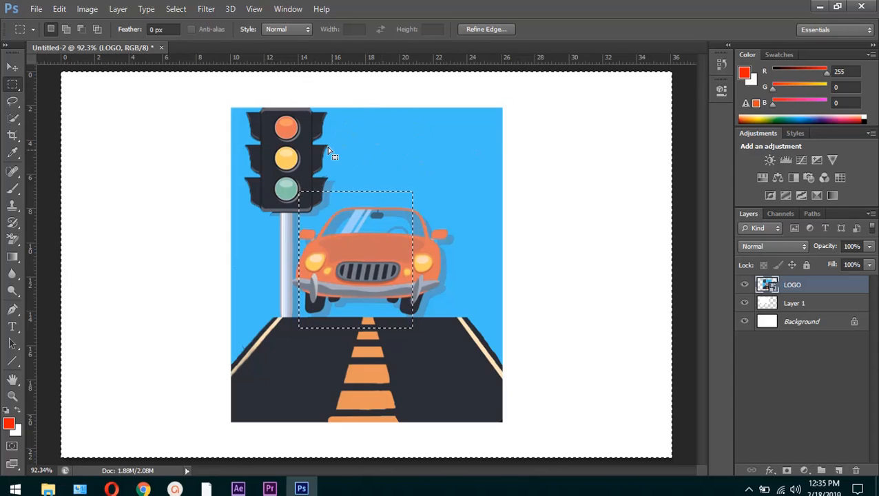
# Step: Rasterize the placed LOGO layer so that it can be painted with the Brush tool
pyautogui.click(12, 188)
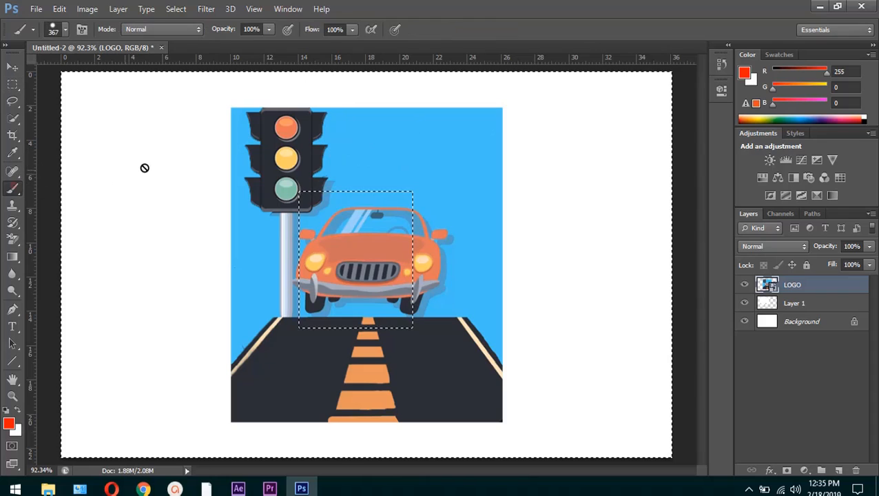
pyautogui.click(232, 148)
pyautogui.click(423, 200)
# Step: Paint everything outside the car rectangle red with the Brush, undo the painting and deselect
pyautogui.moveTo(176, 117)
pyautogui.mouseDown()
pyautogui.moveTo(314, 109)
pyautogui.moveTo(549, 137)
pyautogui.moveTo(97, 72)
pyautogui.moveTo(426, 213)
pyautogui.moveTo(454, 447)
pyautogui.moveTo(703, 97)
pyautogui.mouseUp()
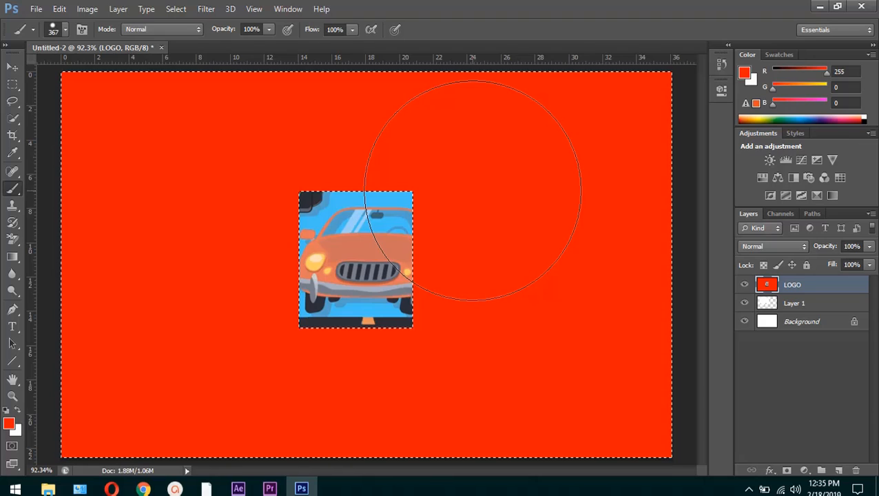
pyautogui.hotkey('ctrl', 'z')
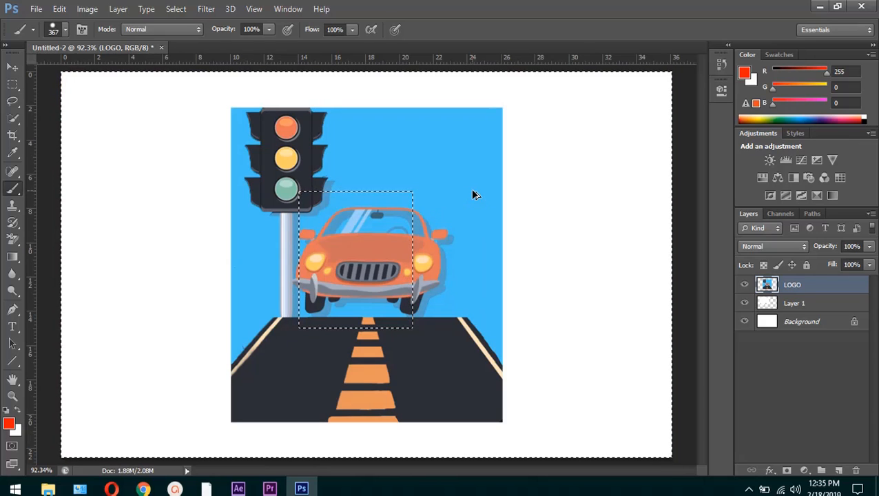
pyautogui.hotkey('ctrl', 'd')
# Step: Try to bring back the last selection with Reselect, and deselect
pyautogui.click(178, 8)
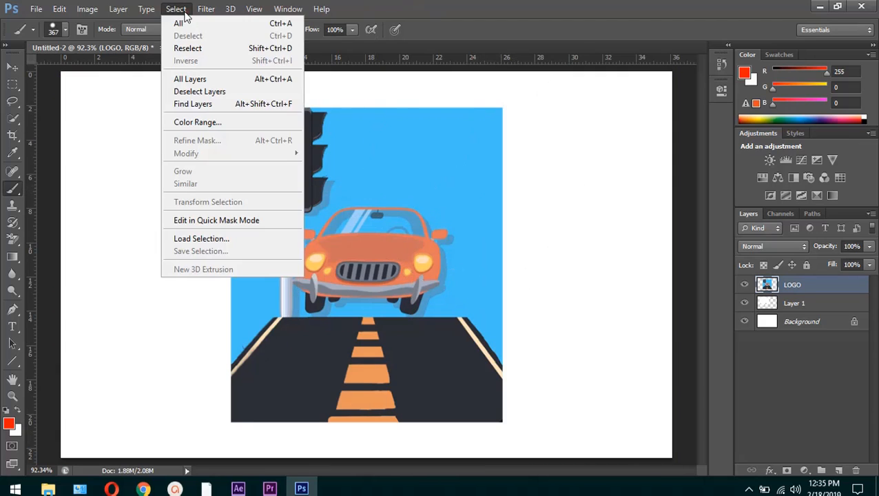
pyautogui.click(187, 48)
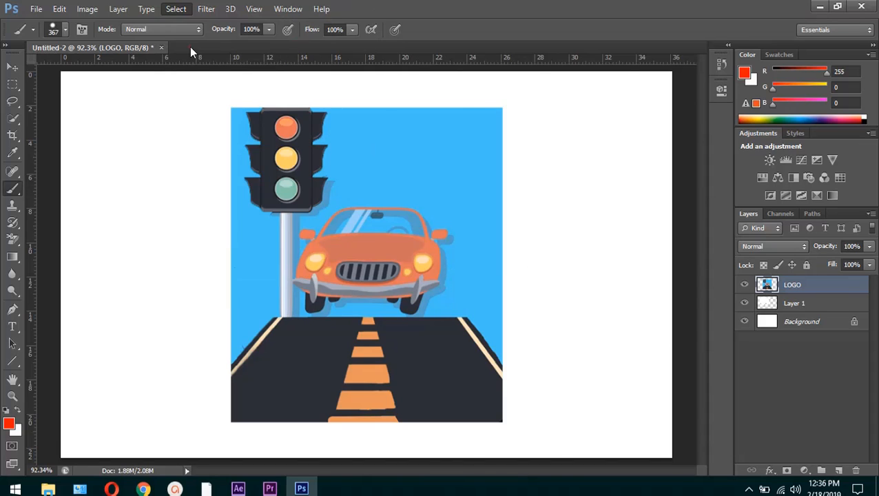
pyautogui.hotkey('ctrl', 'd')
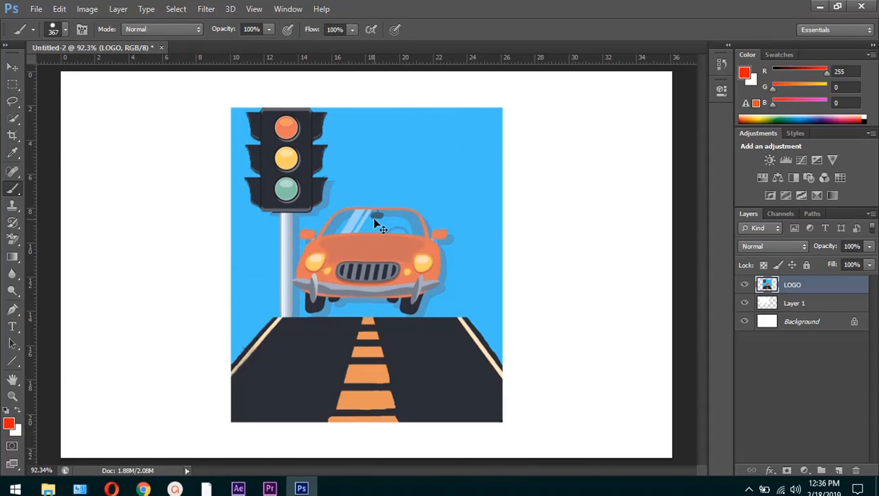
# Step: Draw a rectangular selection around the entire placed picture and invert it to cover the surrounding canvas
pyautogui.rightClick(12, 84)
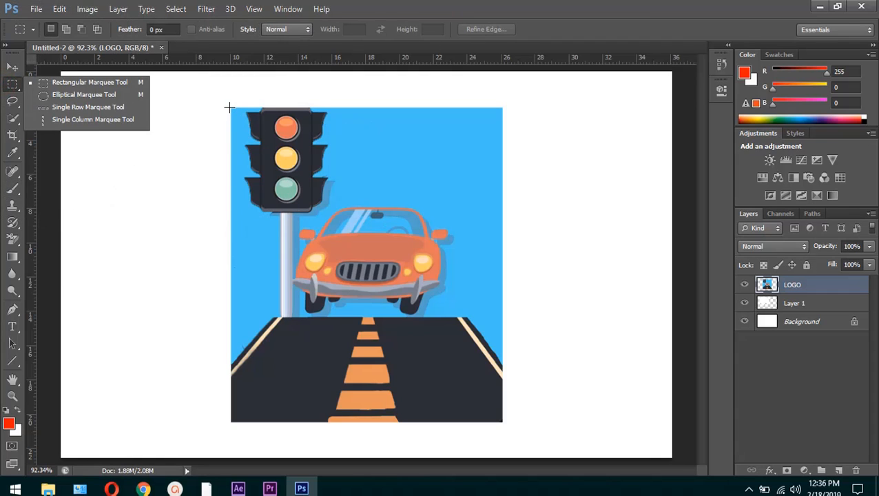
pyautogui.moveTo(230, 108); pyautogui.dragTo(501, 422)
pyautogui.click(183, 9)
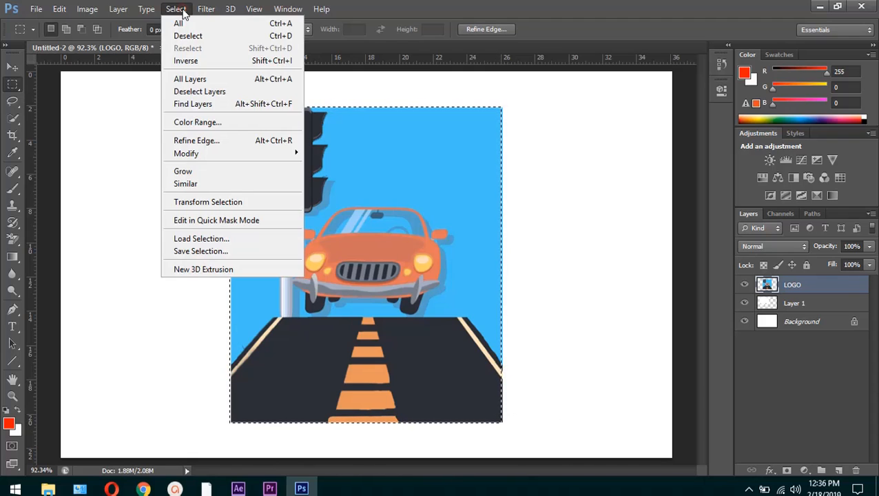
pyautogui.click(198, 59)
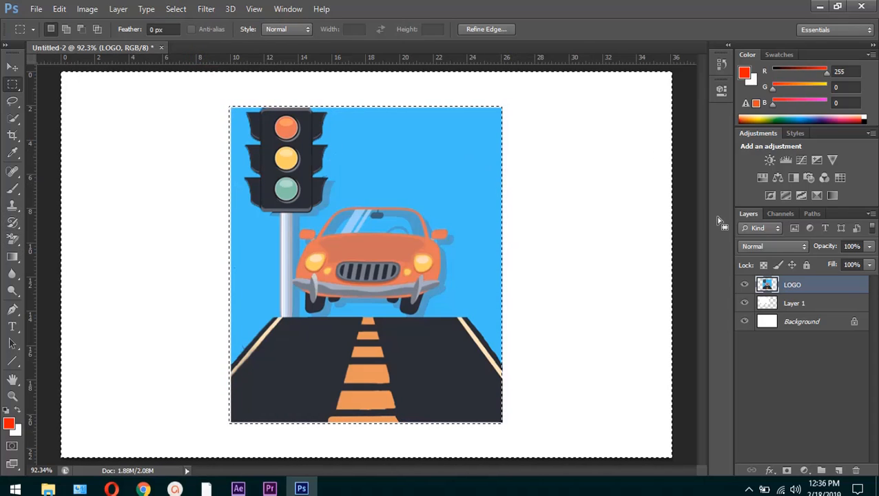
# Step: Paint the selected canvas area around the picture red with the Brush tool on the LOGO layer
pyautogui.rightClick(11, 195)
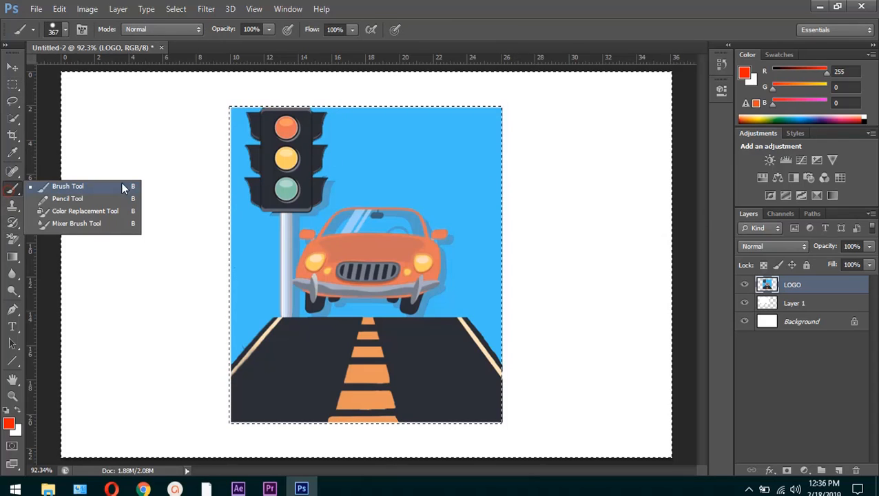
pyautogui.click(122, 186)
pyautogui.moveTo(151, 154)
pyautogui.mouseDown()
pyautogui.moveTo(146, 92)
pyautogui.moveTo(108, 389)
pyautogui.moveTo(132, 140)
pyautogui.moveTo(369, 88)
pyautogui.moveTo(637, 117)
pyautogui.moveTo(694, 253)
pyautogui.moveTo(698, 389)
pyautogui.moveTo(313, 425)
pyautogui.moveTo(35, 419)
pyautogui.moveTo(467, 358)
pyautogui.moveTo(488, 210)
pyautogui.moveTo(605, 246)
pyautogui.mouseUp()
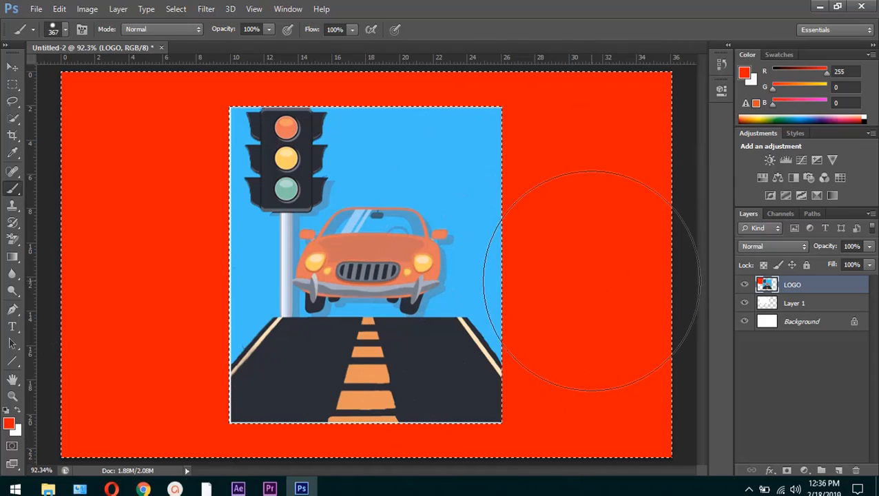
# Step: Deselect the canvas area surrounding the picture and restore that selection with Reselect
pyautogui.hotkey('ctrl', 'd')
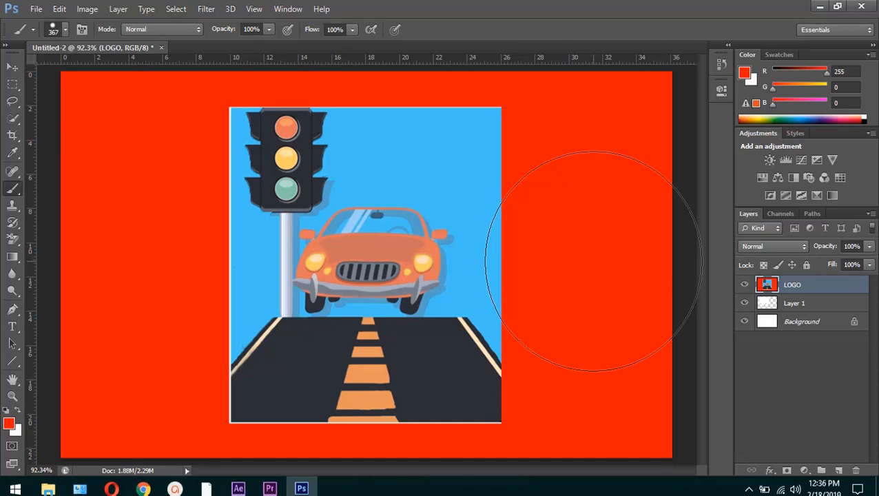
pyautogui.hotkey('ctrl', 'shift', 'd')
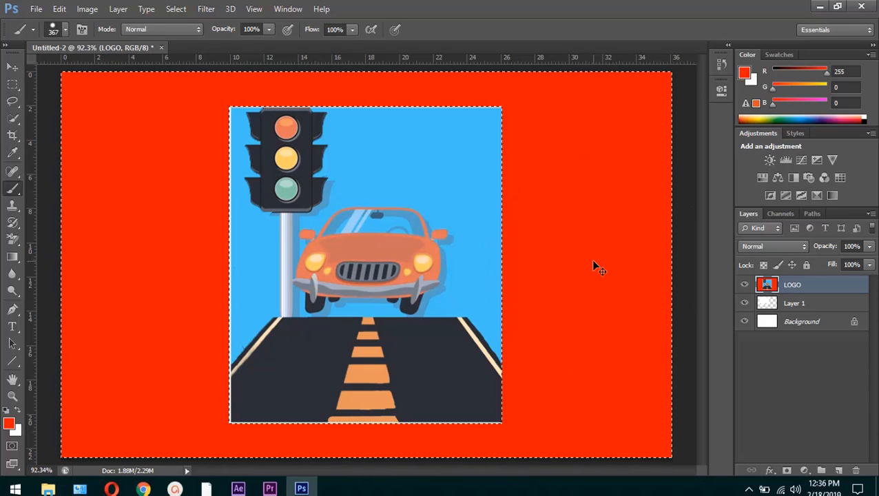
# Step: Switch to Chrome, search Google for "unsplash wallpapers" and open Unsplash's wallpaper pictures page
pyautogui.click(143, 489)
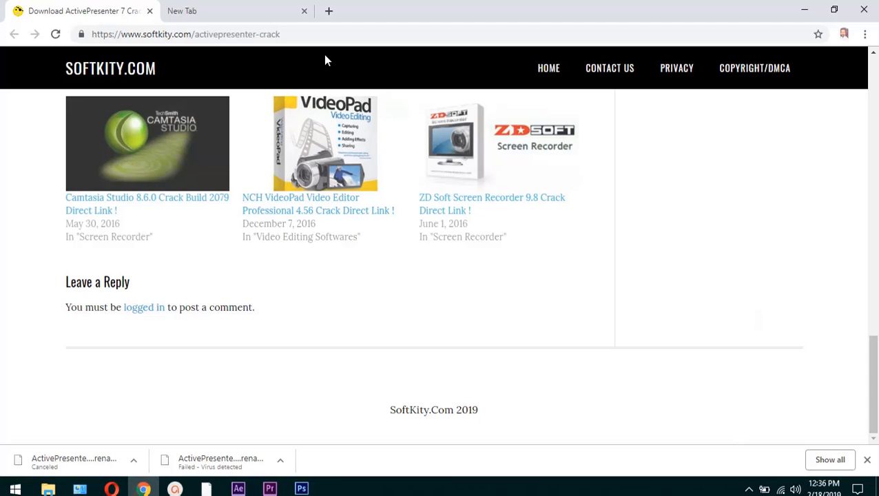
pyautogui.click(241, 9)
pyautogui.write('unsplzz')
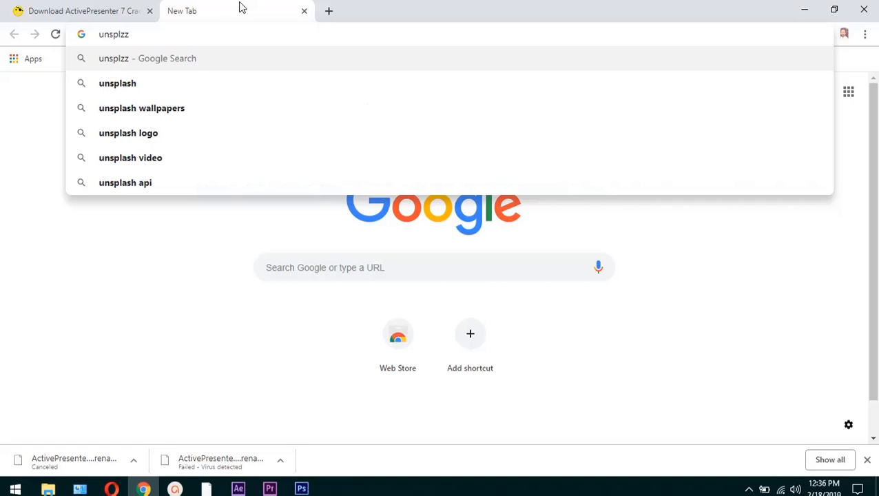
pyautogui.press('Down')
pyautogui.press('Down')
pyautogui.press('Return')
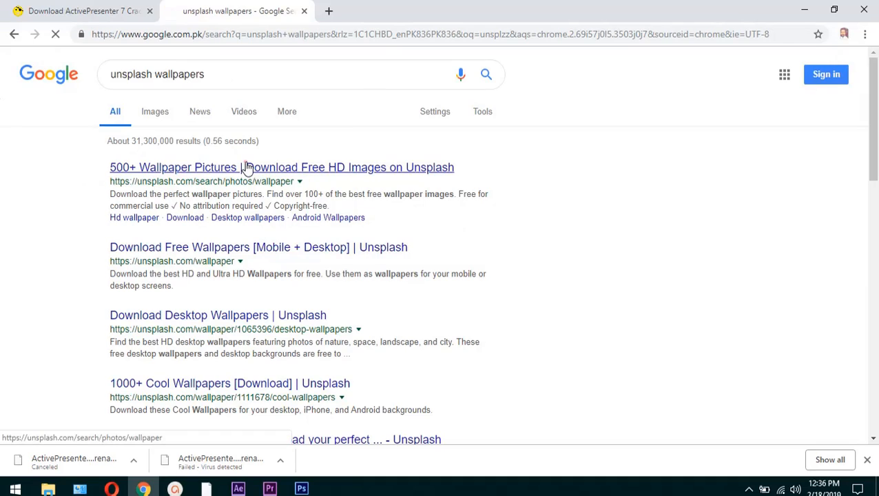
pyautogui.click(246, 168)
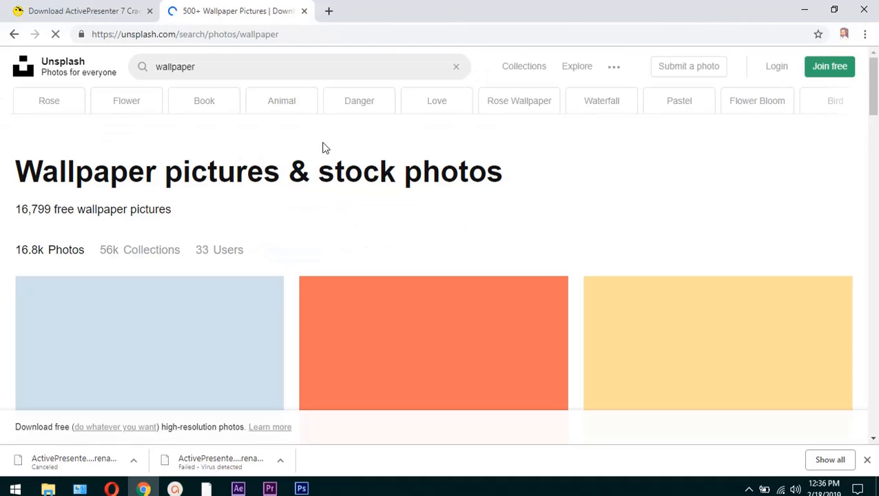
# Step: Browse the free wallpaper photos on Unsplash for a suitable practice image
pyautogui.scroll(-3, 324, 145)
pyautogui.scroll(3, 322, 142)
pyautogui.scroll(-4, 322, 141)
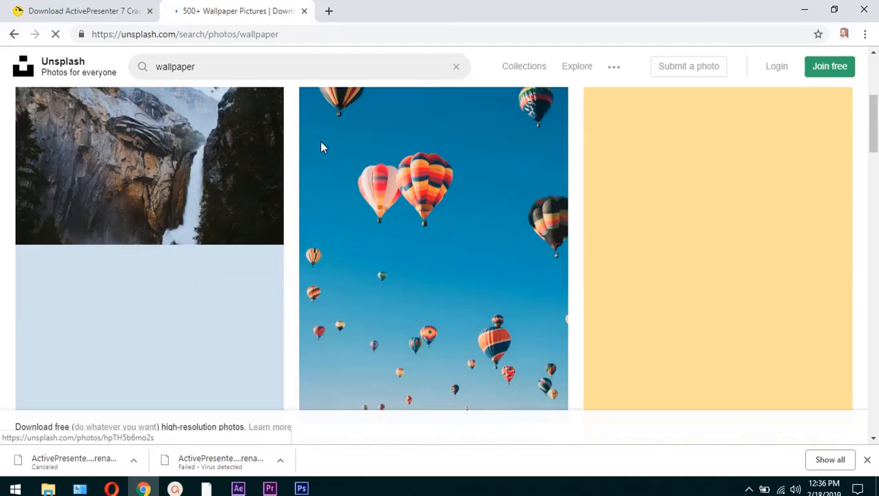
pyautogui.scroll(-3, 321, 142)
pyautogui.scroll(2, 321, 142)
pyautogui.scroll(-2, 321, 142)
pyautogui.scroll(4, 321, 142)
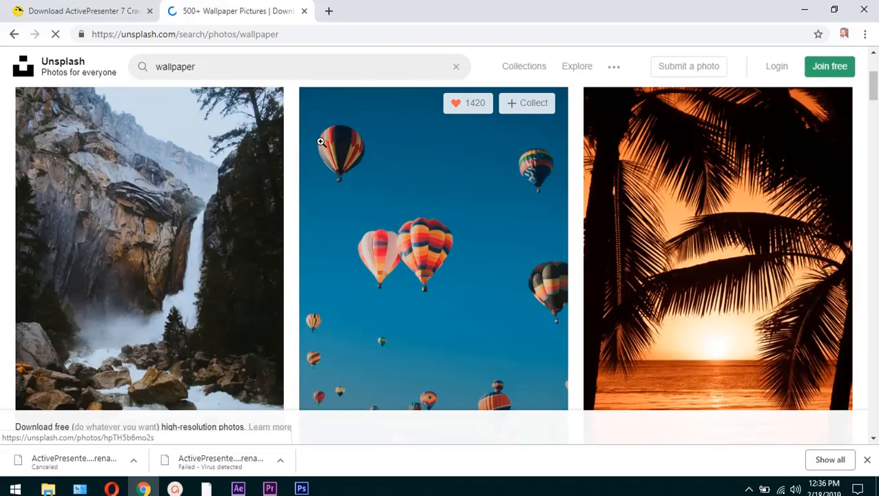
pyautogui.scroll(-5, 320, 141)
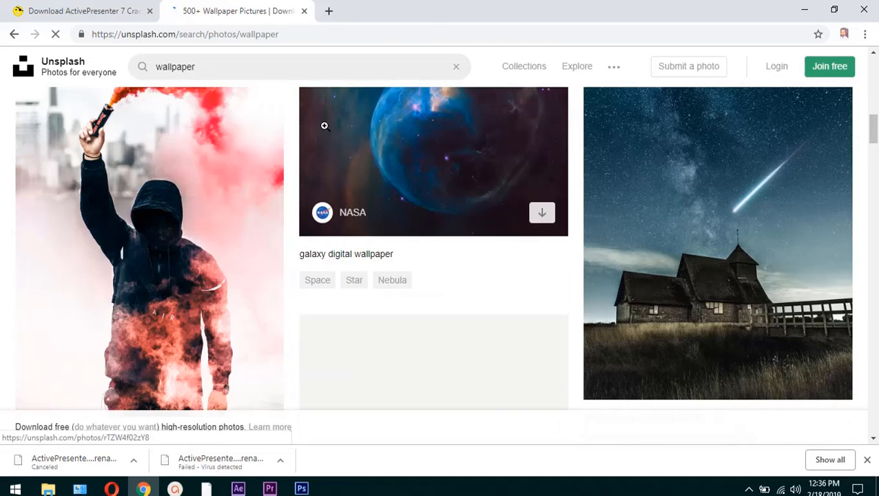
pyautogui.scroll(2, 318, 127)
pyautogui.scroll(-10, 368, 155)
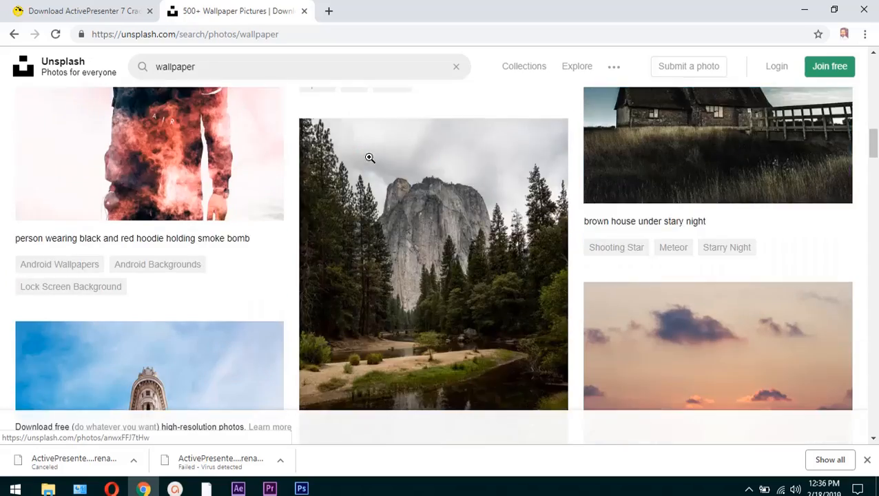
pyautogui.scroll(2, 384, 151)
pyautogui.scroll(-8, 384, 150)
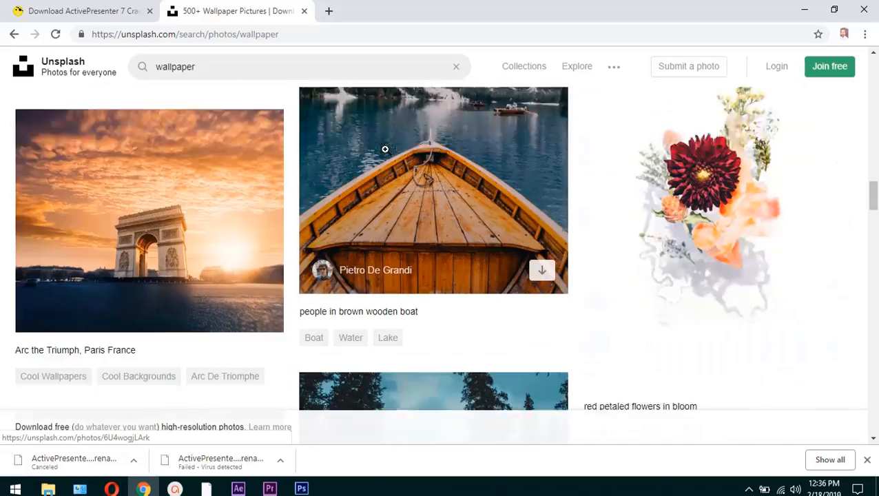
pyautogui.scroll(-4, 385, 149)
pyautogui.scroll(-3, 385, 149)
pyautogui.scroll(-4, 385, 148)
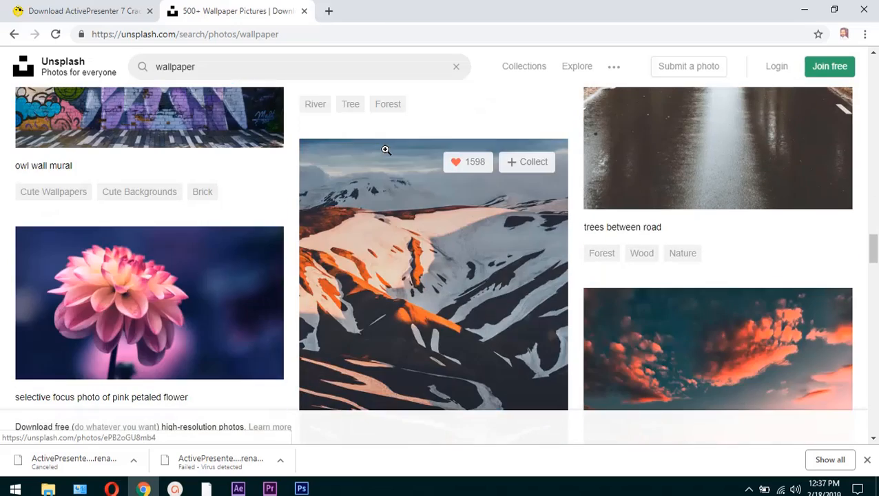
pyautogui.scroll(-3, 386, 149)
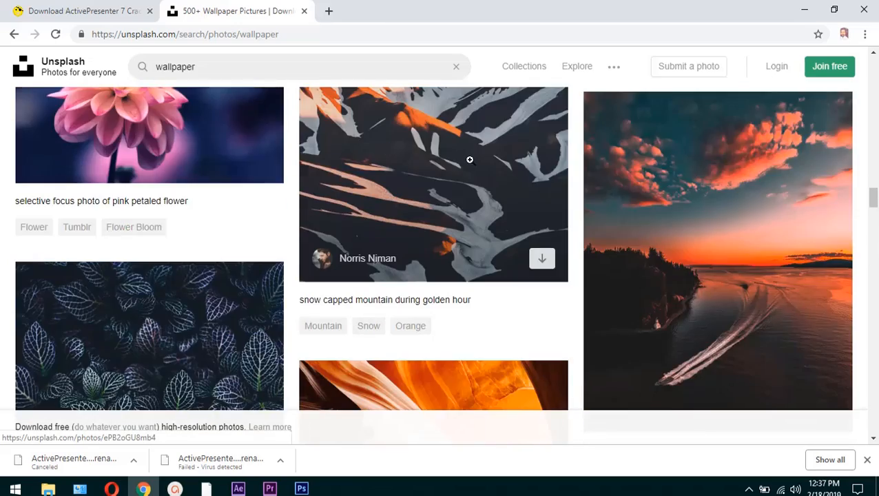
pyautogui.scroll(-3, 365, 165)
pyautogui.scroll(-3, 302, 160)
pyautogui.scroll(1, 302, 161)
pyautogui.scroll(4, 301, 162)
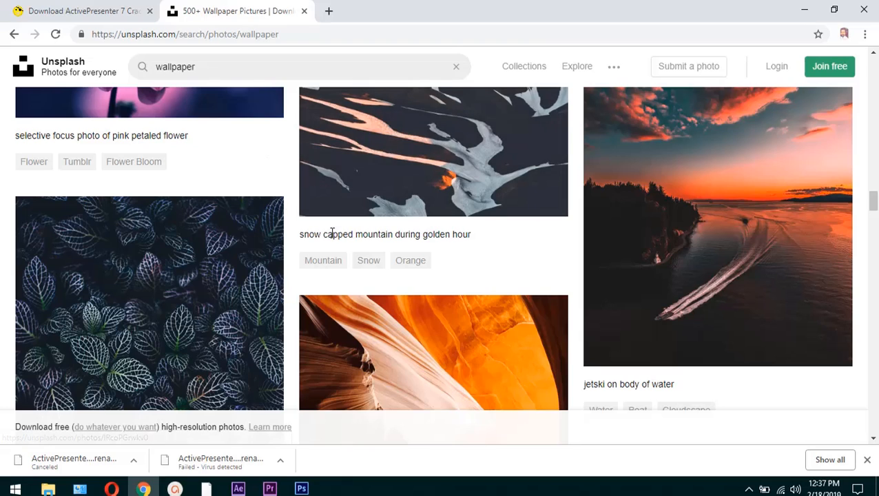
pyautogui.scroll(-7, 341, 230)
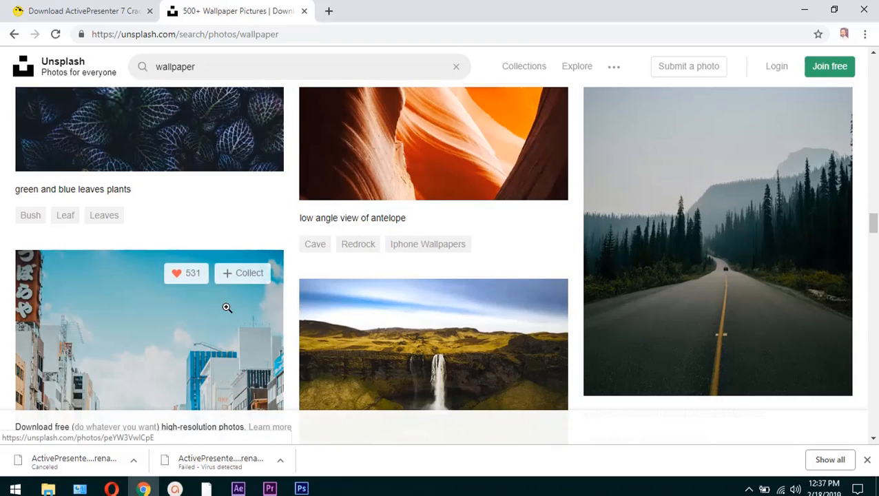
pyautogui.scroll(-4, 221, 302)
pyautogui.scroll(-5, 218, 293)
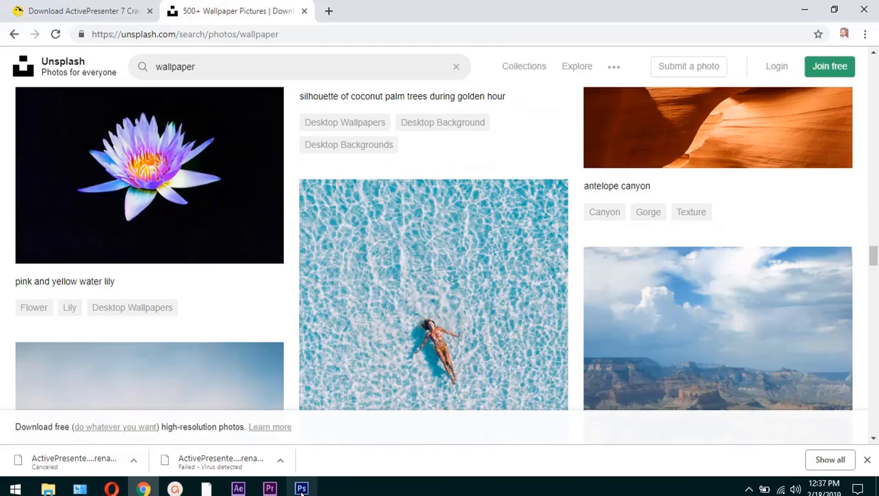
# Step: Switch to File Explorer and open the LOGO folder inside GD on Local Disk (E:)
pyautogui.click(301, 488)
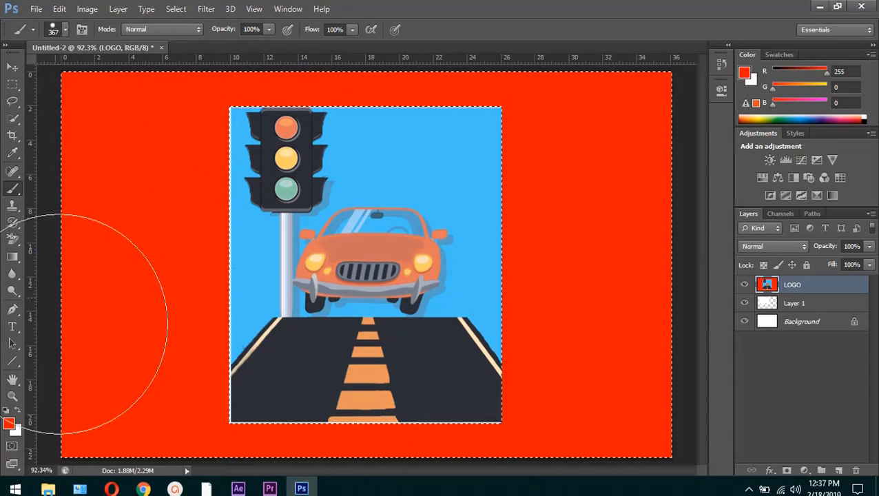
pyautogui.click(53, 492)
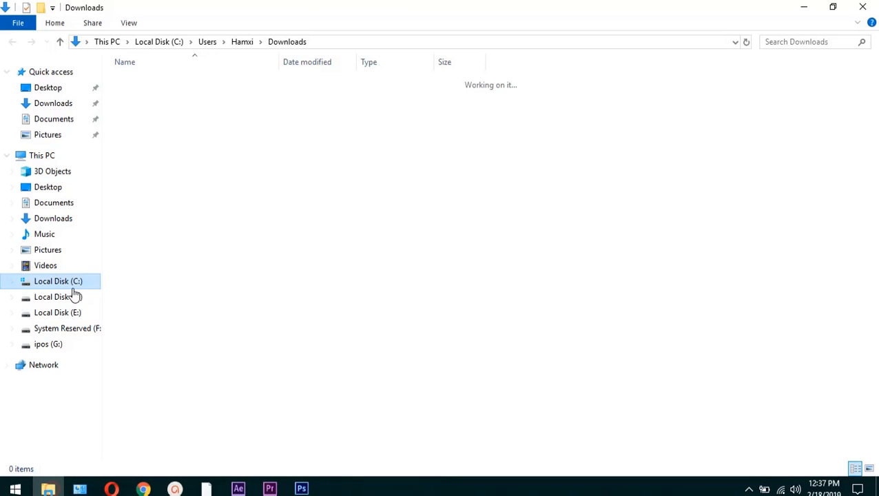
pyautogui.click(66, 313)
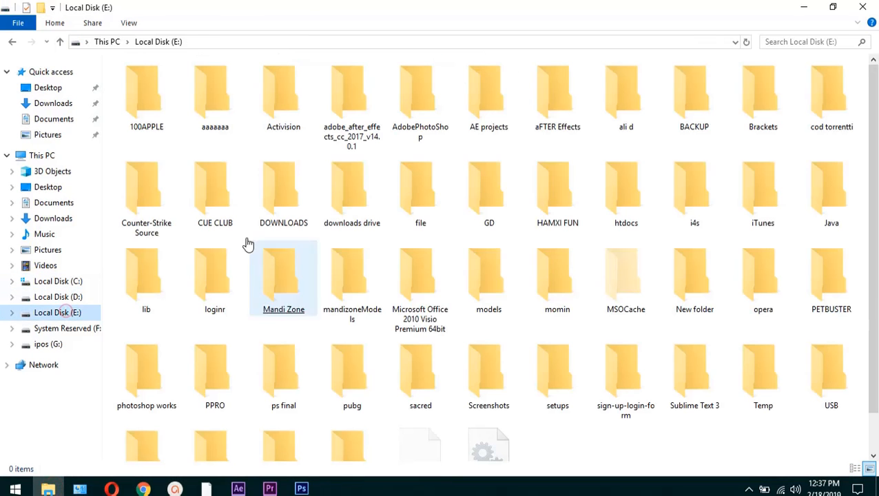
pyautogui.doubleClick(489, 189)
pyautogui.doubleClick(180, 112)
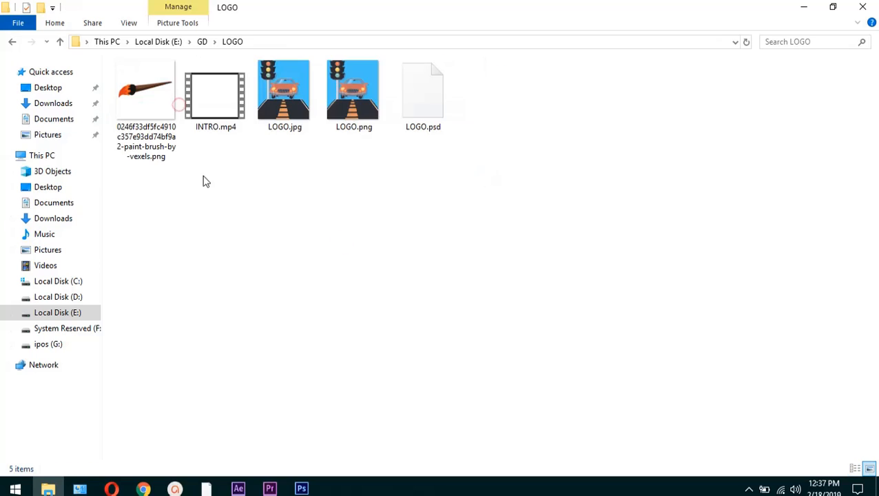
pyautogui.moveTo(347, 128); pyautogui.dragTo(308, 160)
pyautogui.moveTo(300, 107); pyautogui.dragTo(179, 128)
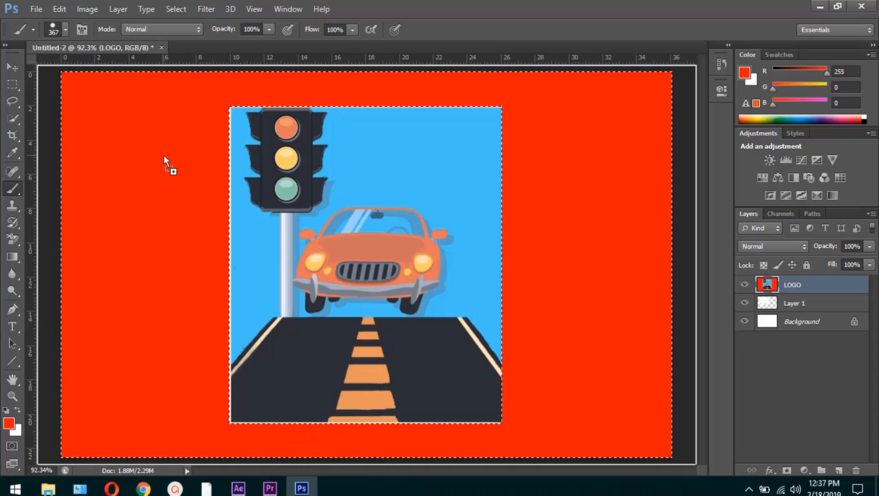
pyautogui.moveTo(164, 158); pyautogui.dragTo(164, 159)
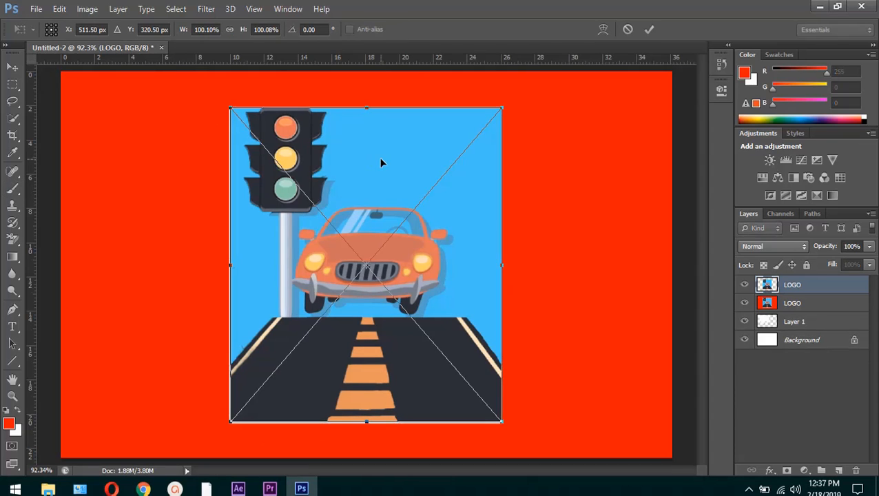
pyautogui.moveTo(382, 163); pyautogui.dragTo(547, 198)
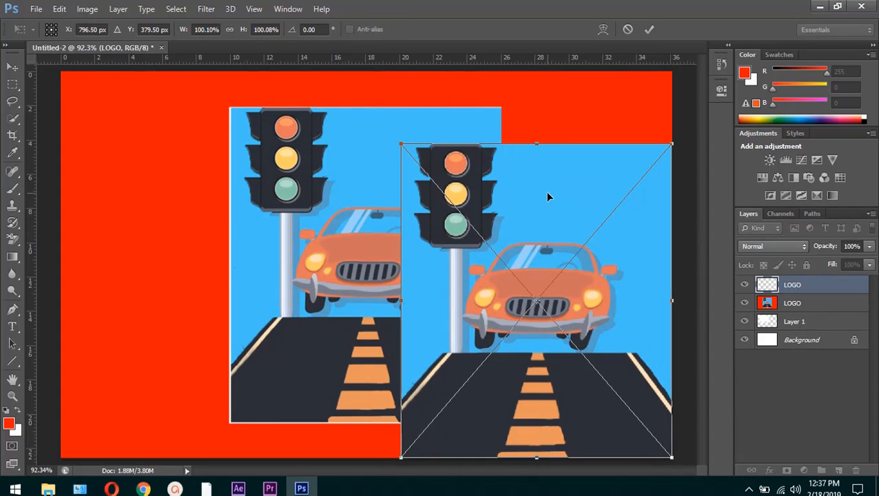
pyautogui.click(627, 31)
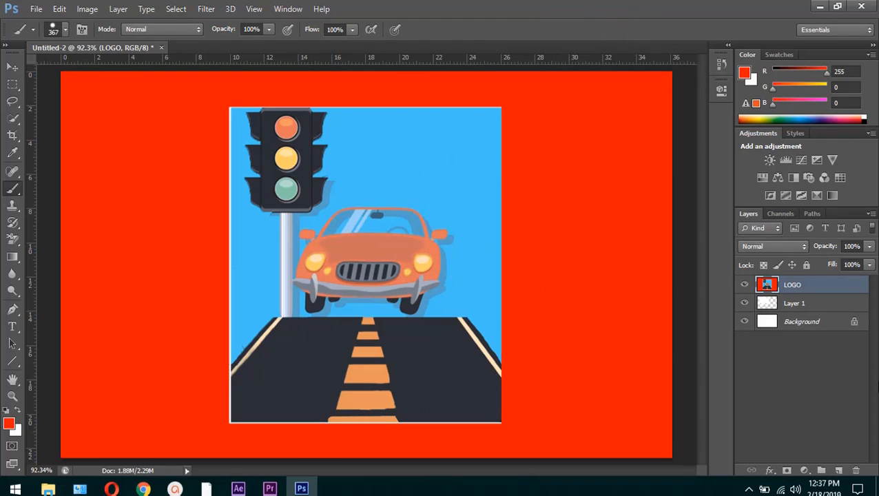
# Step: Delete the red-painted LOGO layer and place the LOGO picture from File Explorer onto the canvas as a fresh layer
pyautogui.press('Delete')
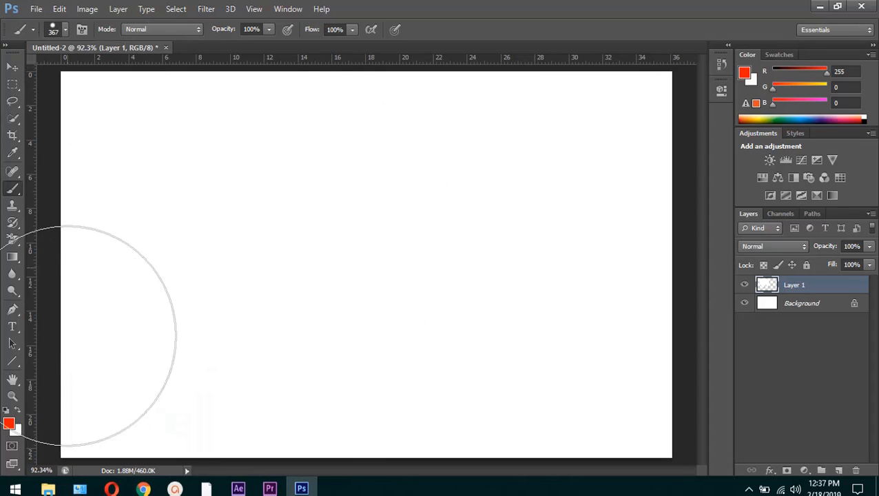
pyautogui.click(47, 489)
pyautogui.moveTo(294, 474); pyautogui.dragTo(275, 227)
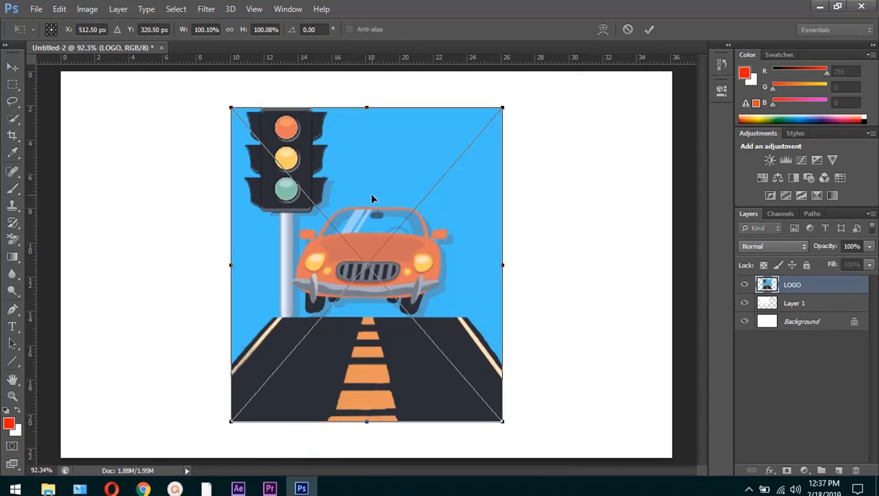
pyautogui.click(650, 29)
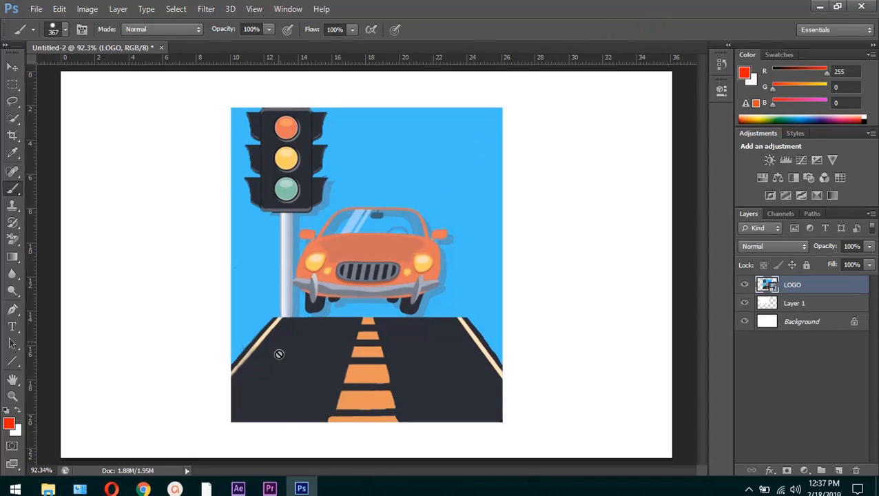
# Step: Open LOGO.png from the LOGO folder as a separate Photoshop document
pyautogui.click(143, 489)
pyautogui.click(60, 491)
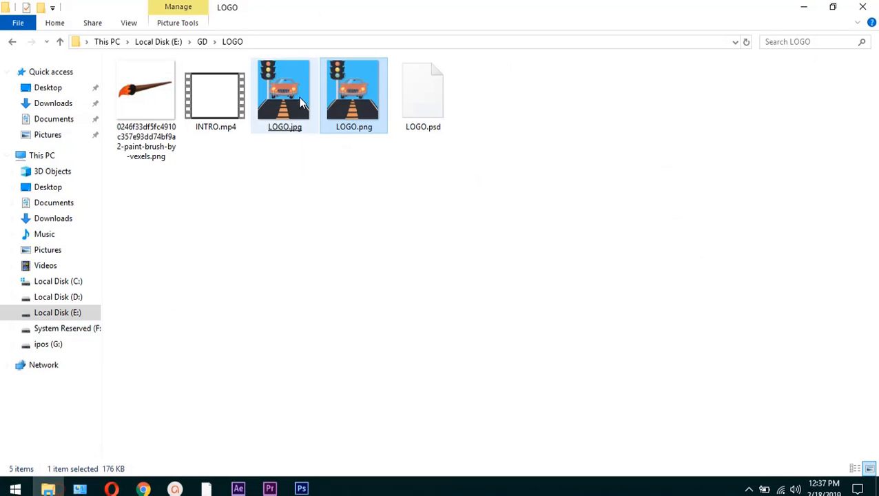
pyautogui.moveTo(353, 97); pyautogui.dragTo(307, 22)
pyautogui.moveTo(444, 15); pyautogui.dragTo(444, 14)
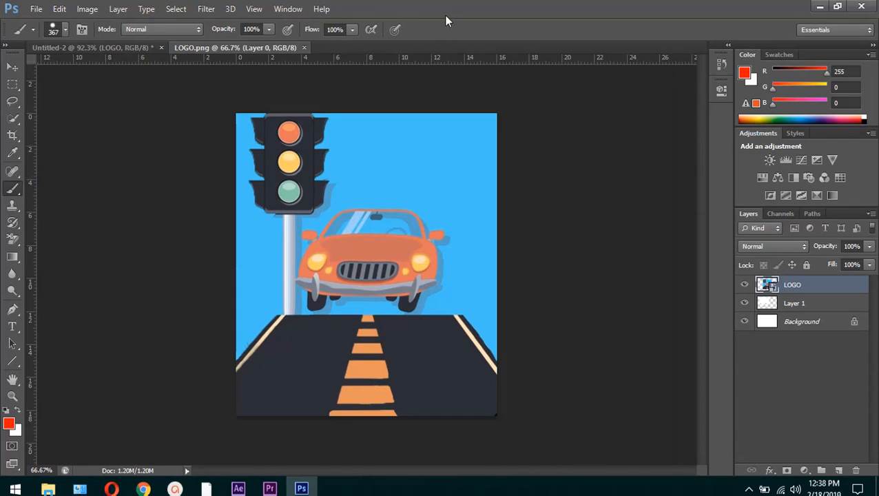
# Step: Compare the placed picture in Untitled-2 with the separately opened LOGO.png document
pyautogui.moveTo(240, 48); pyautogui.dragTo(259, 43)
pyautogui.click(110, 43)
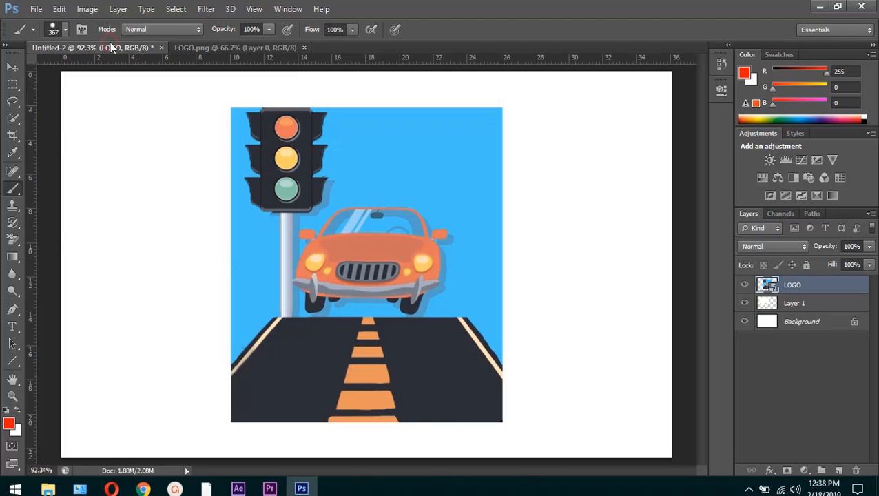
pyautogui.click(206, 48)
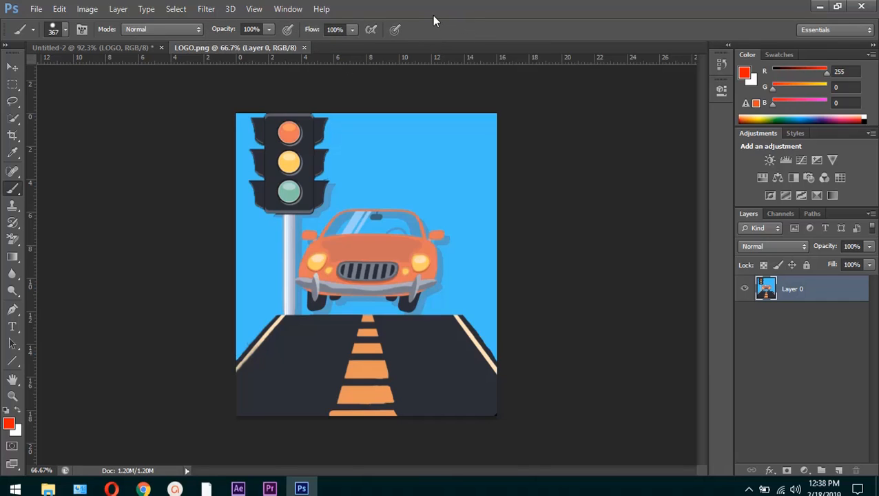
pyautogui.click(36, 9)
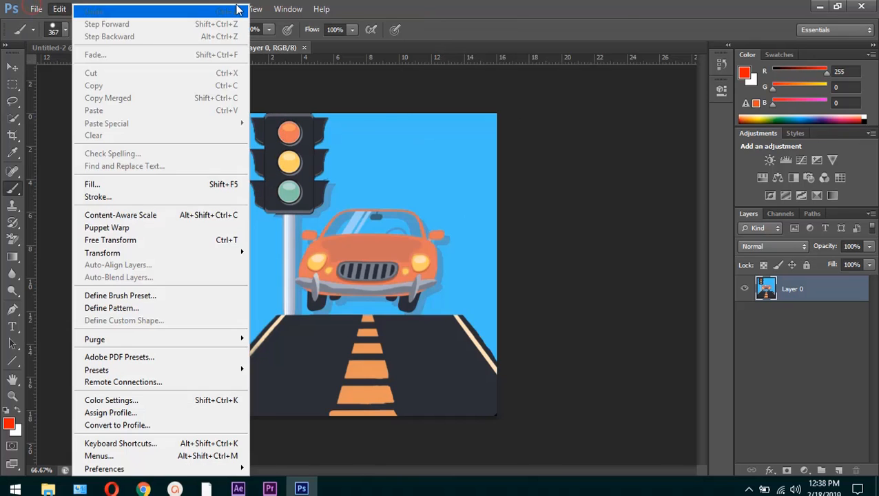
pyautogui.moveTo(194, 6)
pyautogui.click(524, 6)
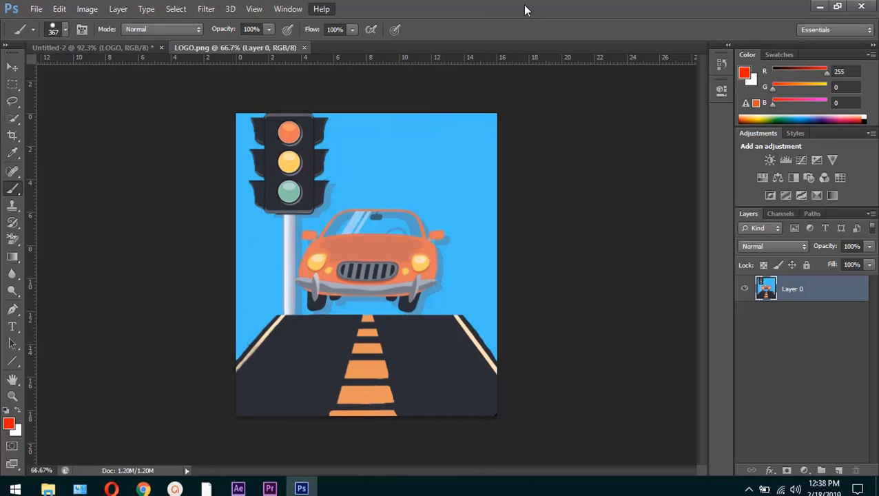
# Step: Select a one-pixel row across the upper part of the LOGO.png picture with the Single Row Marquee tool
pyautogui.click(13, 85)
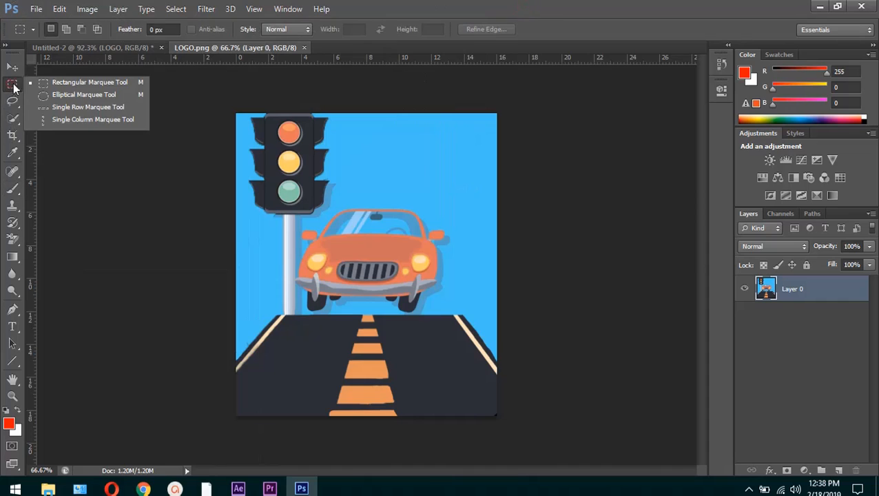
pyautogui.click(47, 107)
pyautogui.click(331, 142)
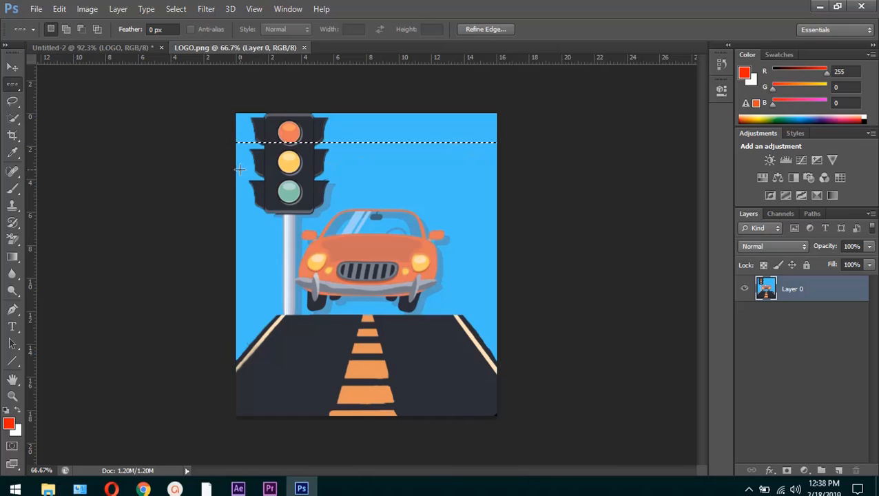
# Step: Fill two one-pixel rows with the red foreground colour, across the traffic light's lower end and along the road's top edge, and deselect
pyautogui.moveTo(454, 142); pyautogui.dragTo(515, 204)
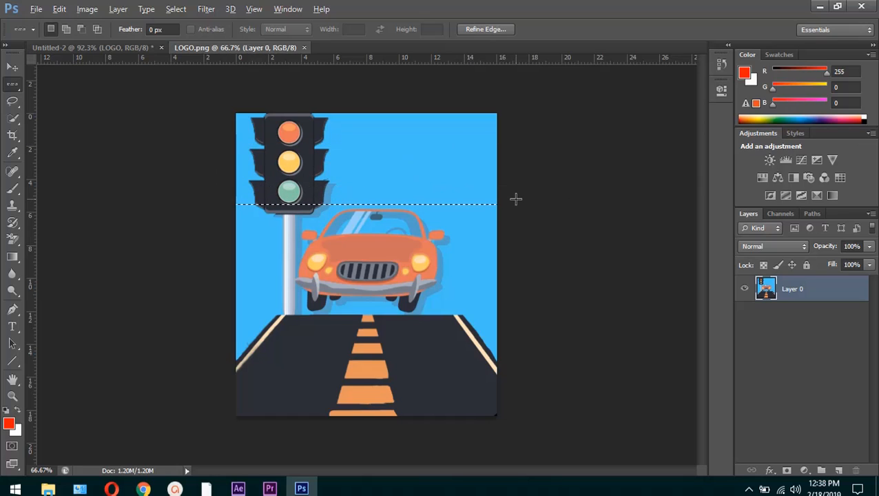
pyautogui.hotkey('ctrl', 'd')
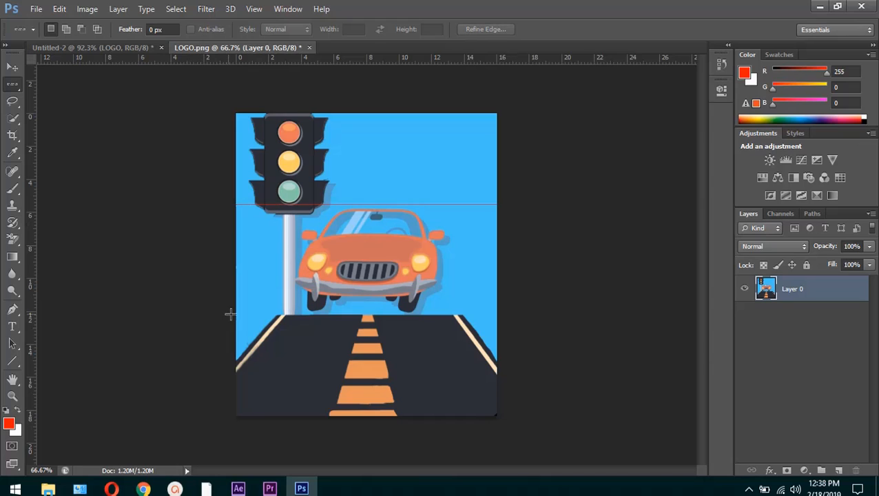
pyautogui.moveTo(232, 311); pyautogui.dragTo(375, 310)
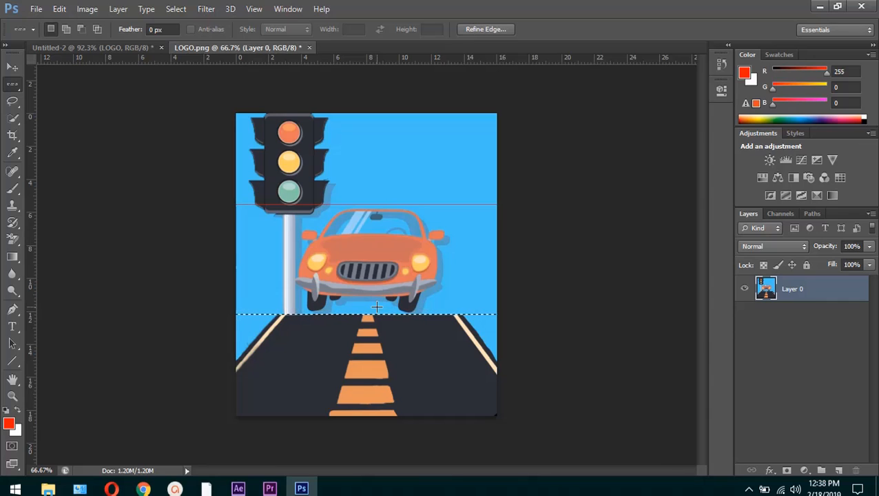
pyautogui.click(8, 423)
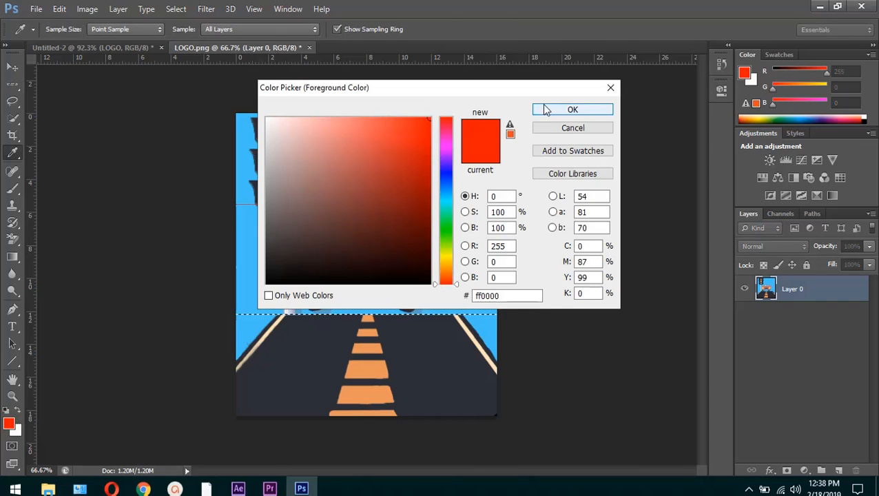
pyautogui.click(610, 88)
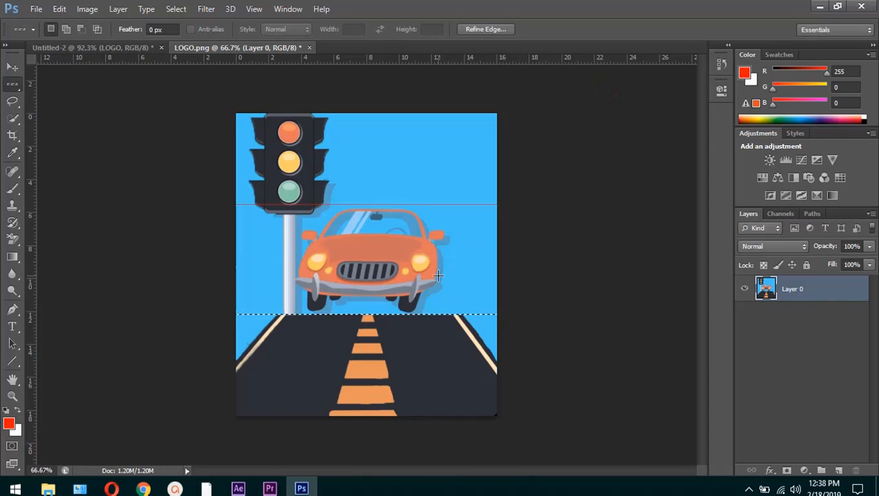
pyautogui.hotkey('ctrl', 'd')
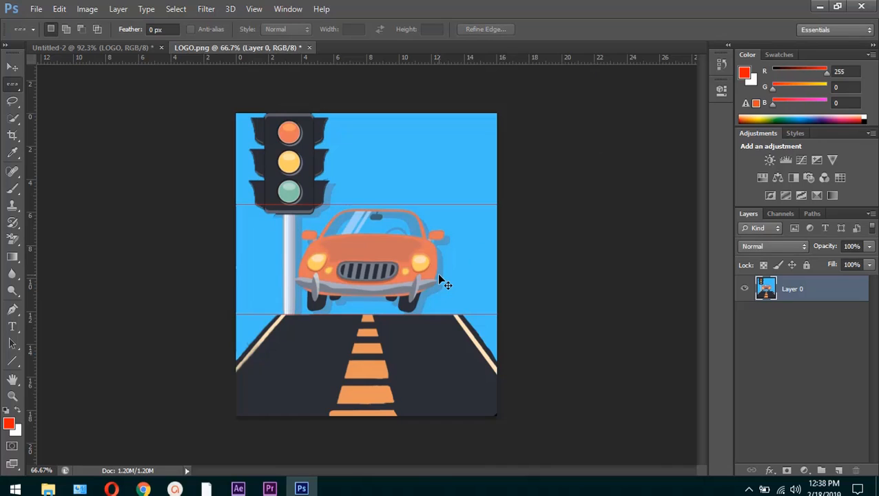
# Step: Select a one-pixel column beside the car with the Single Column Marquee tool, fill it with red and deselect
pyautogui.rightClick(11, 88)
pyautogui.click(84, 121)
pyautogui.moveTo(441, 117); pyautogui.dragTo(447, 235)
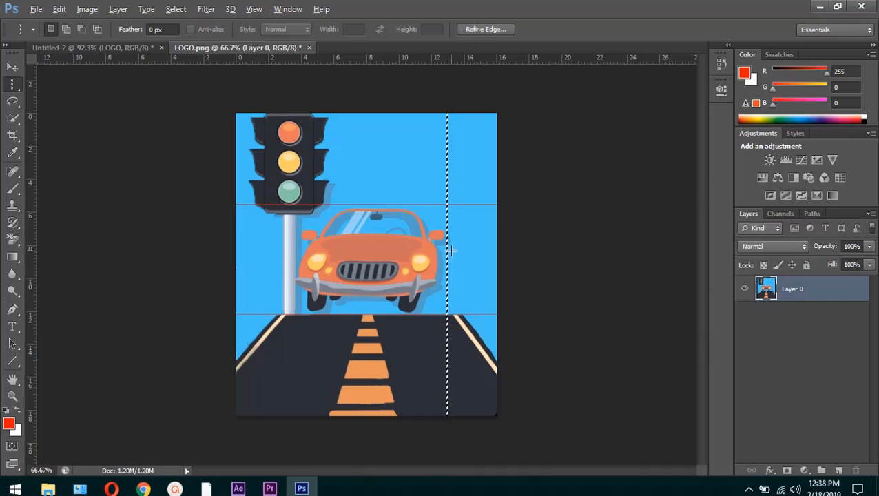
pyautogui.hotkey('alt', 'BackSpace')
pyautogui.hotkey('ctrl', 'd')
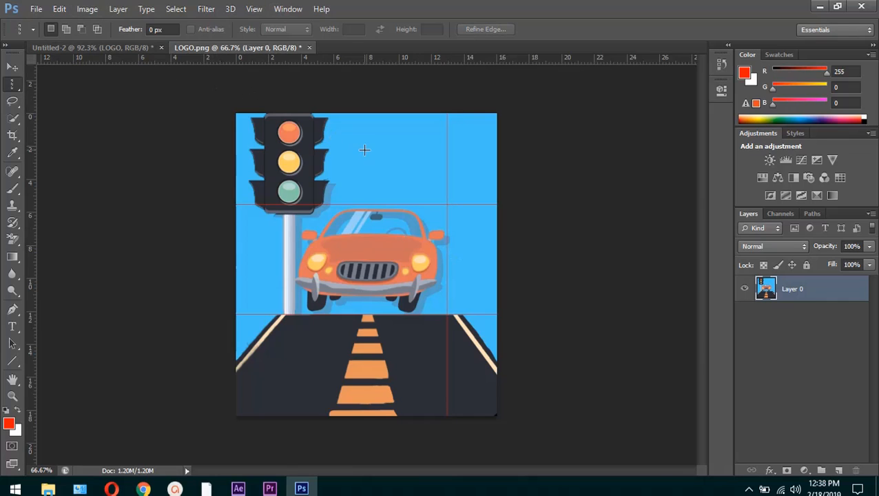
# Step: Draw a square selection in the sky above the car with the Rectangular Marquee tool, fill it with red and deselect
pyautogui.rightClick(13, 85)
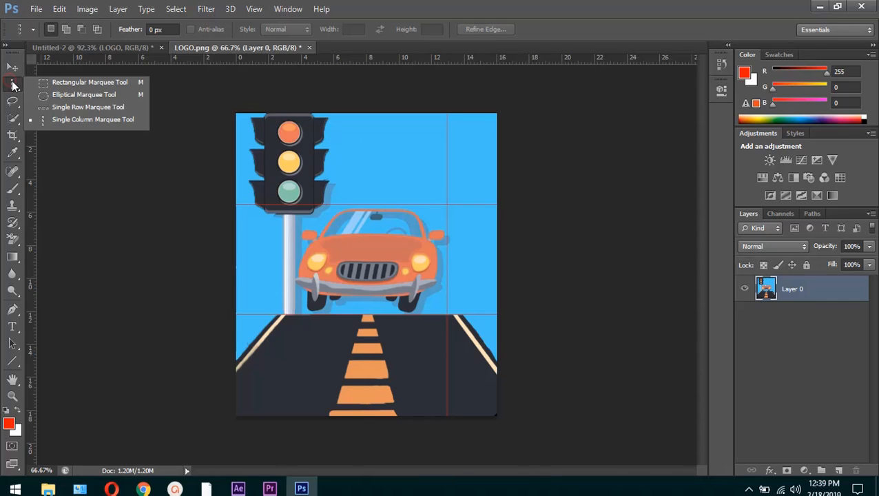
pyautogui.click(175, 31)
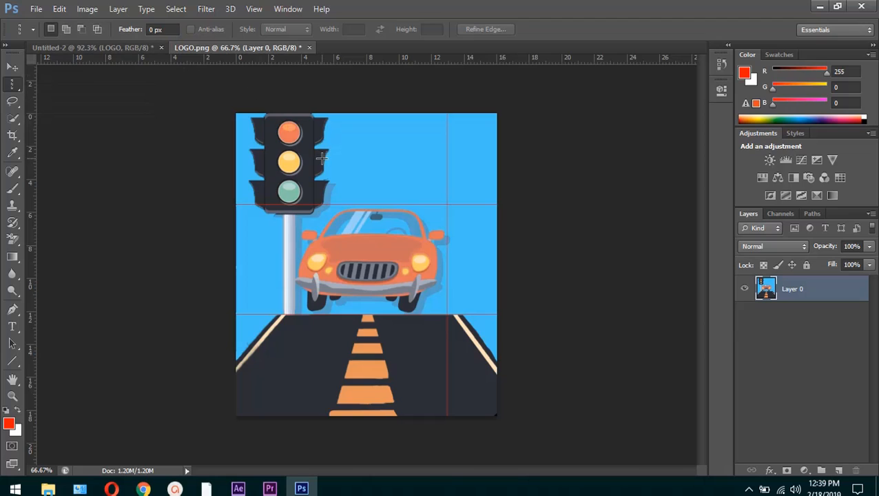
pyautogui.rightClick(10, 89)
pyautogui.click(59, 84)
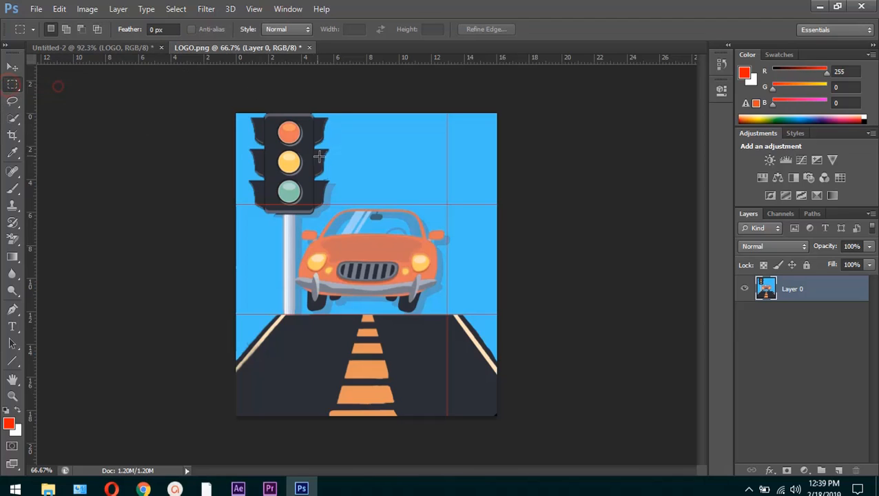
pyautogui.moveTo(342, 143); pyautogui.dragTo(406, 208)
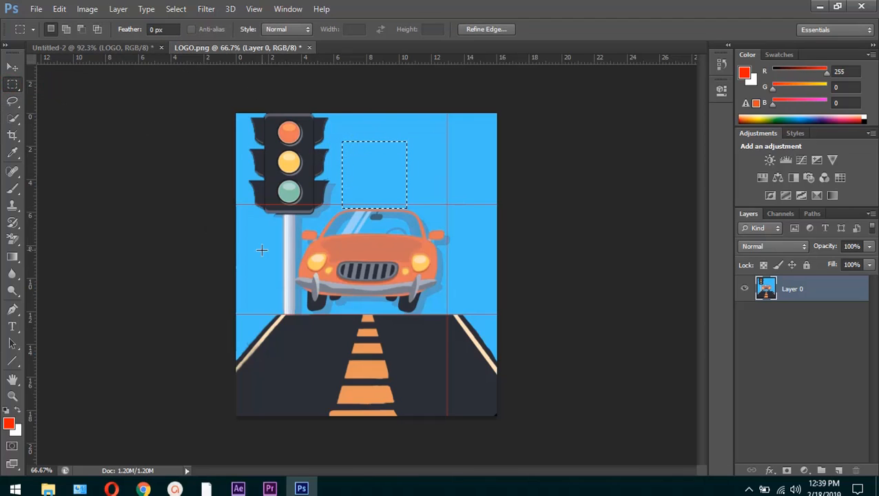
pyautogui.hotkey('alt', 'BackSpace')
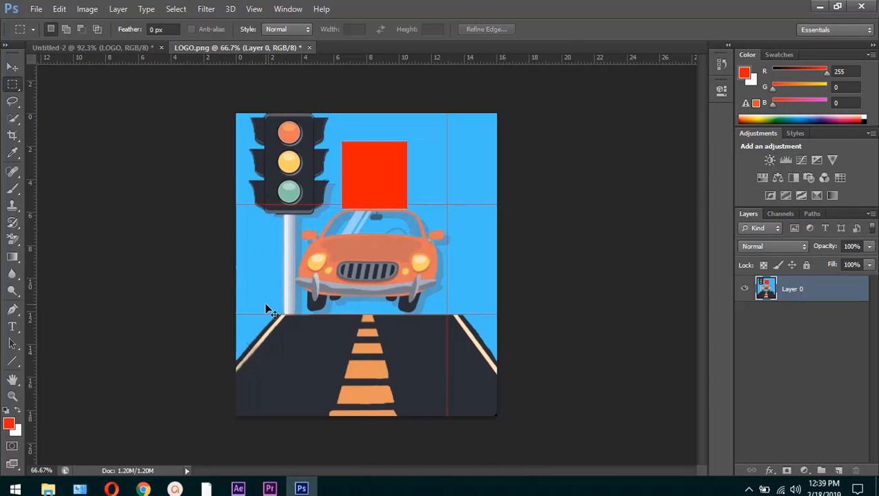
# Step: Select a rectangle over the car and road, and fill the car body, sky patch, road and pole inside it red with the Paint Bucket tool
pyautogui.moveTo(269, 228); pyautogui.dragTo(489, 448)
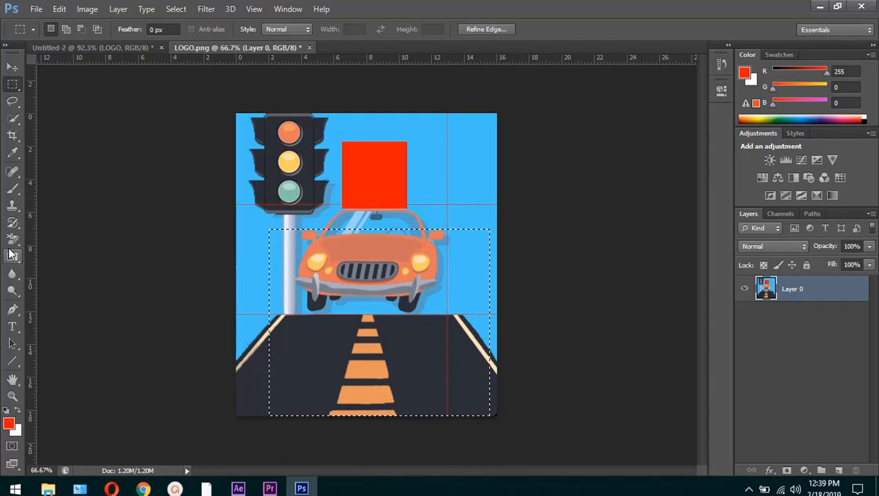
pyautogui.click(11, 257)
pyautogui.click(55, 267)
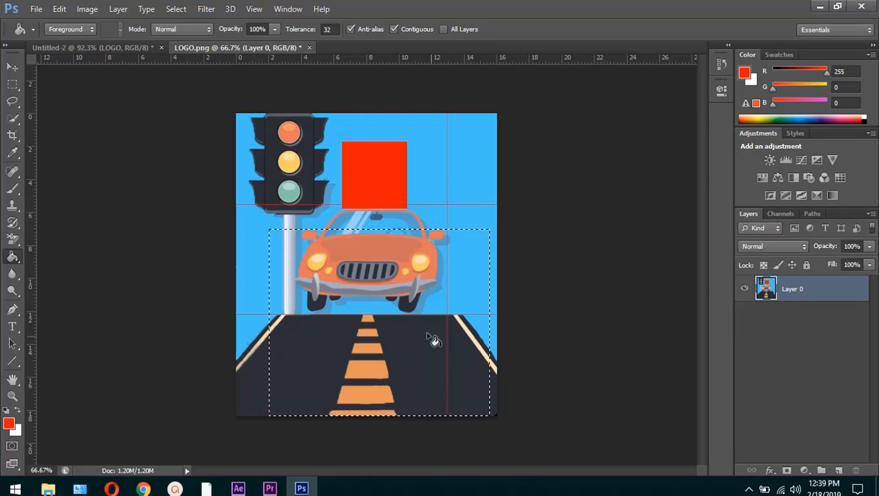
pyautogui.click(375, 289)
pyautogui.click(426, 280)
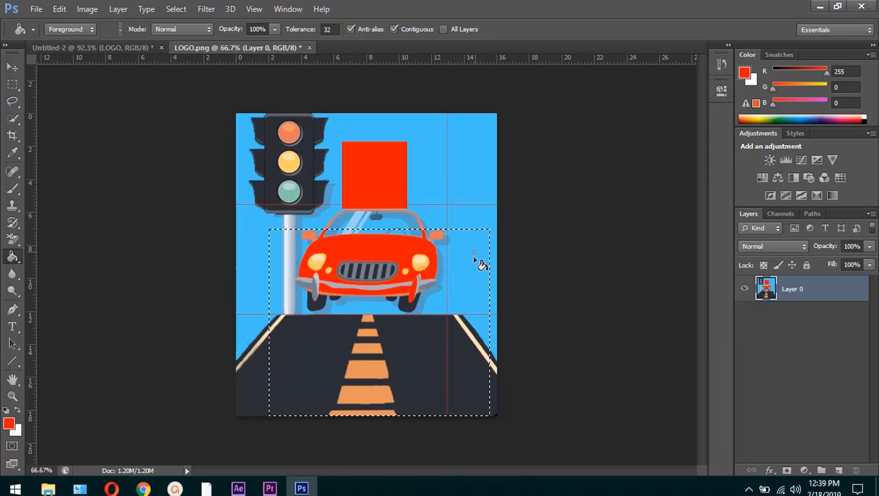
pyautogui.click(479, 261)
pyautogui.click(372, 316)
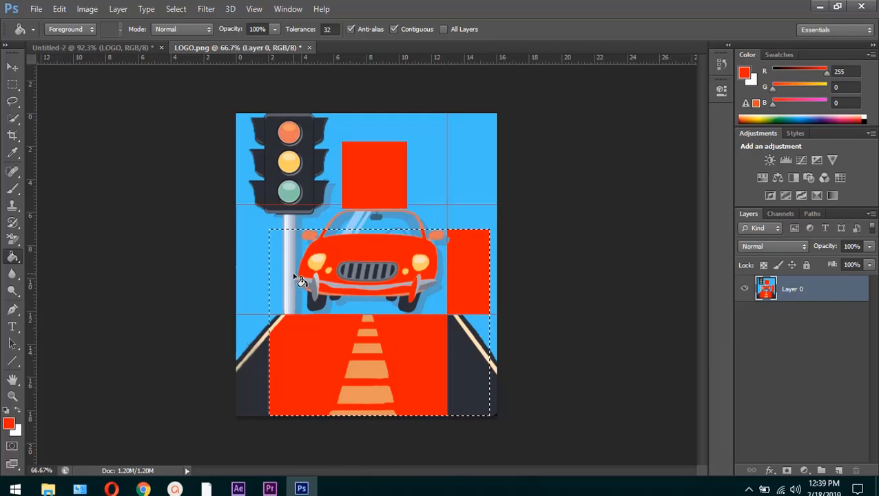
pyautogui.click(293, 276)
pyautogui.click(288, 252)
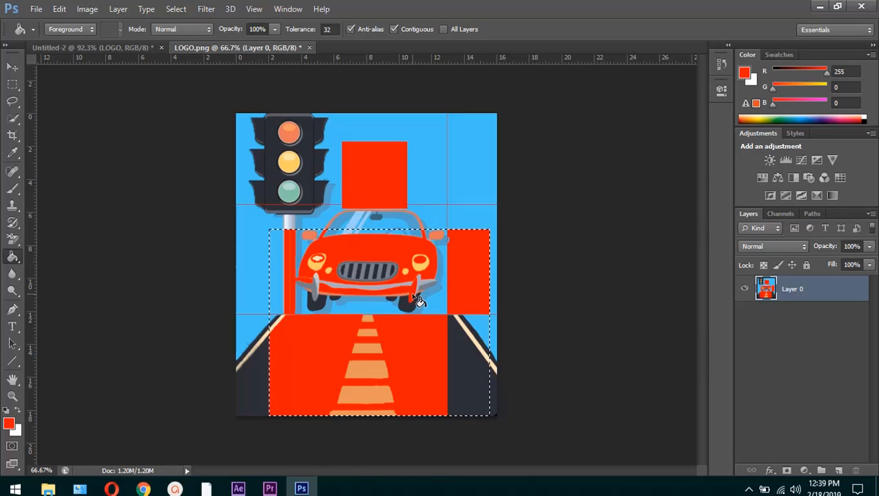
# Step: Examine the red-filled areas of the car and road up close and in the whole picture
pyautogui.scroll(2, 407, 289)
pyautogui.scroll(2, 403, 282)
pyautogui.scroll(-3, 403, 282)
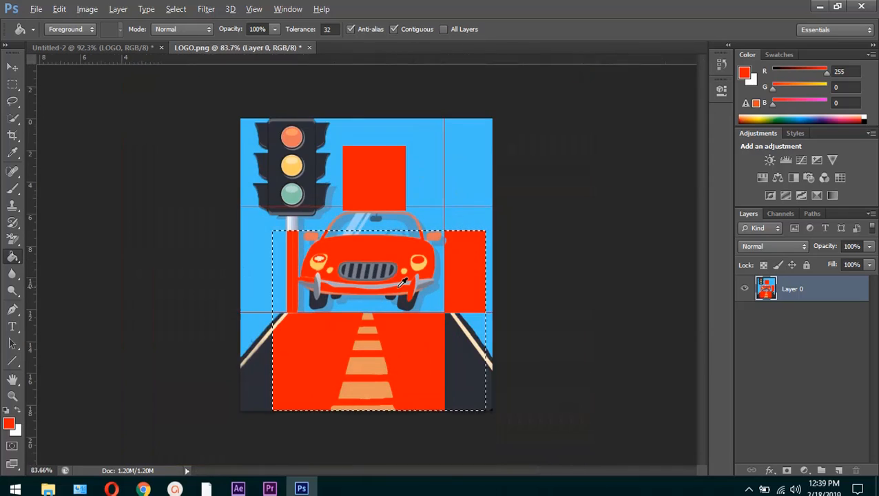
pyautogui.scroll(4, 403, 282)
pyautogui.scroll(-3, 403, 282)
pyautogui.scroll(3, 404, 283)
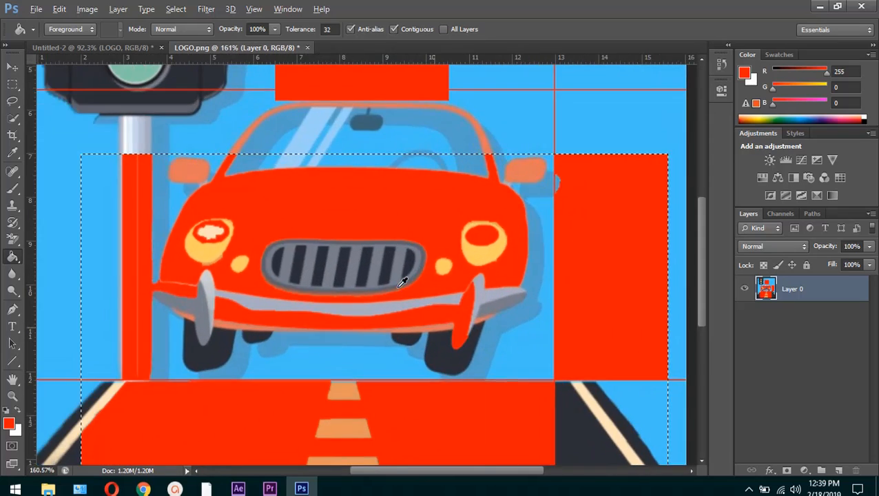
pyautogui.scroll(-3, 403, 283)
pyautogui.scroll(4, 403, 282)
pyautogui.scroll(-4, 403, 283)
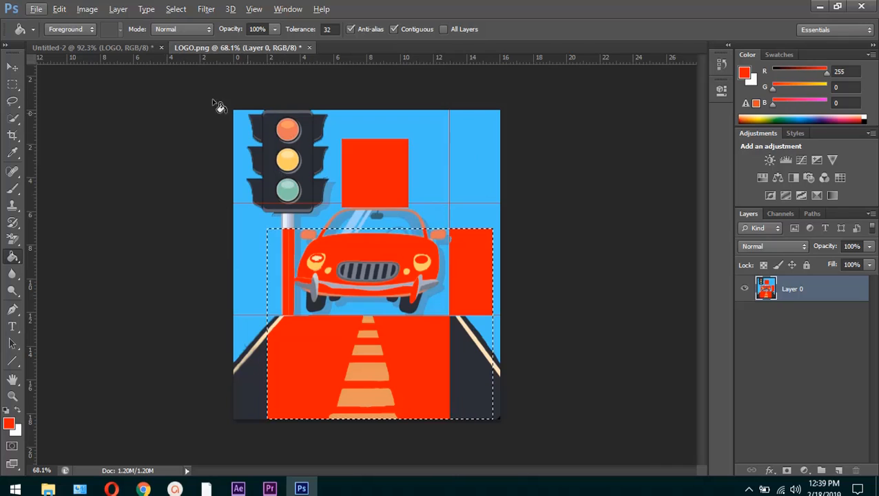
pyautogui.click(175, 9)
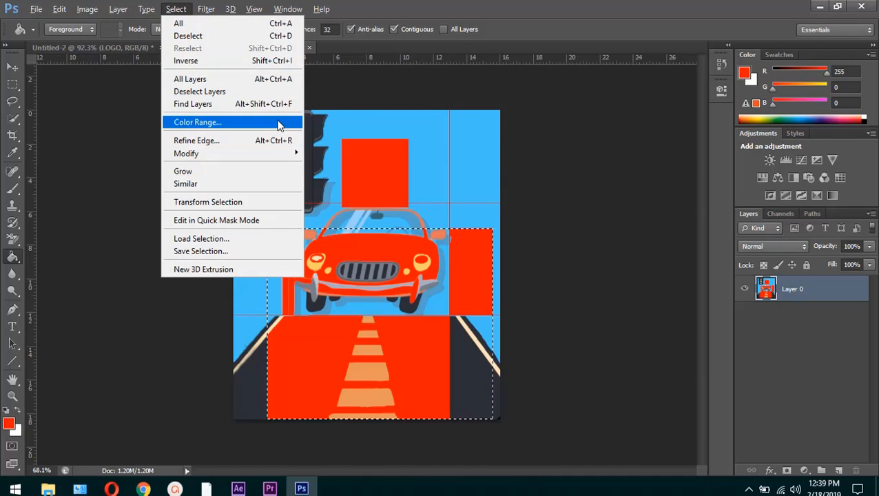
pyautogui.click(562, 6)
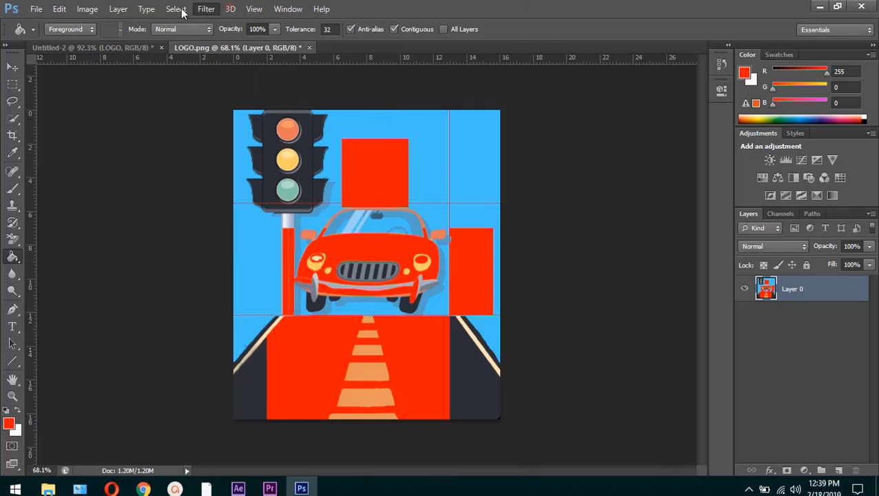
pyautogui.click(148, 10)
pyautogui.moveTo(206, 9)
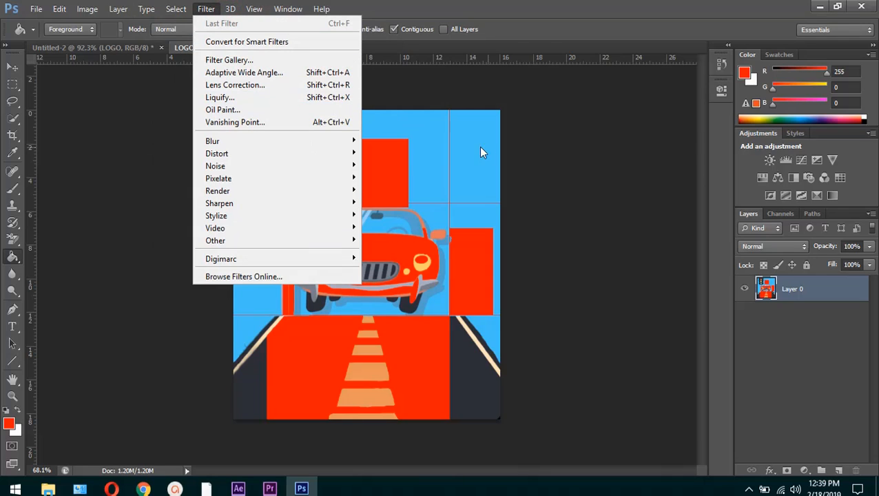
pyautogui.click(564, 13)
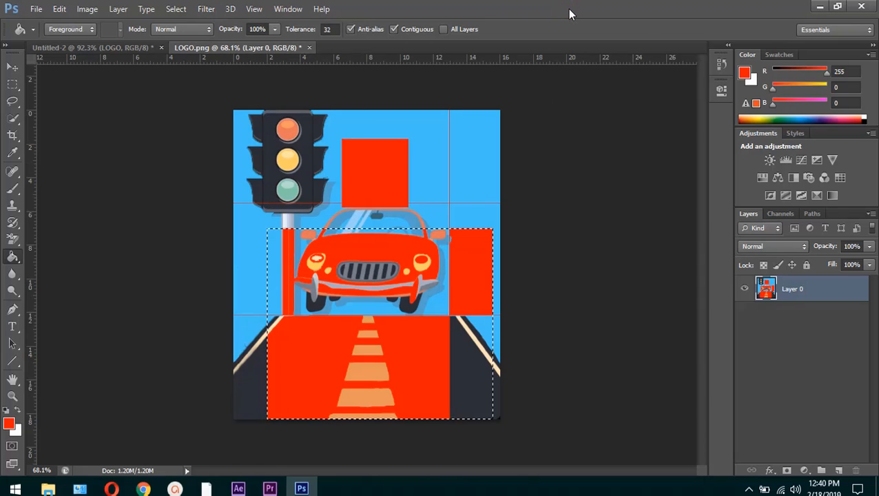
# Step: Reset the foreground and background colours to the default black and white
pyautogui.press('d')
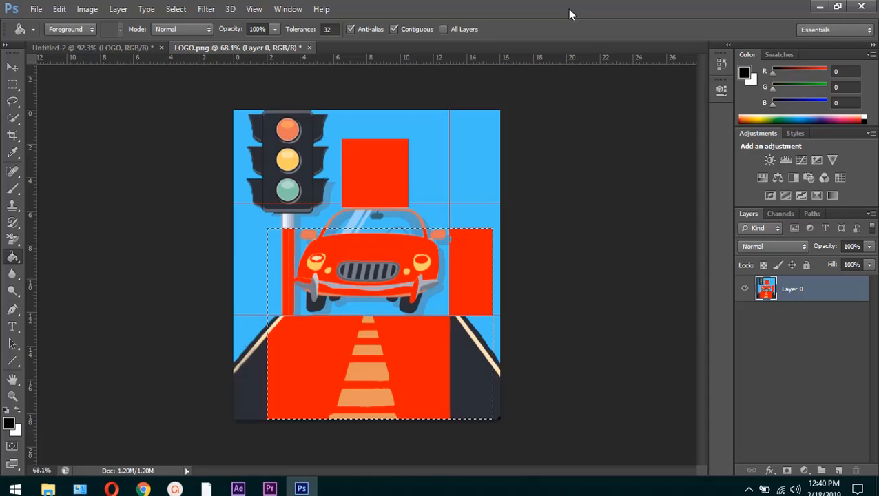